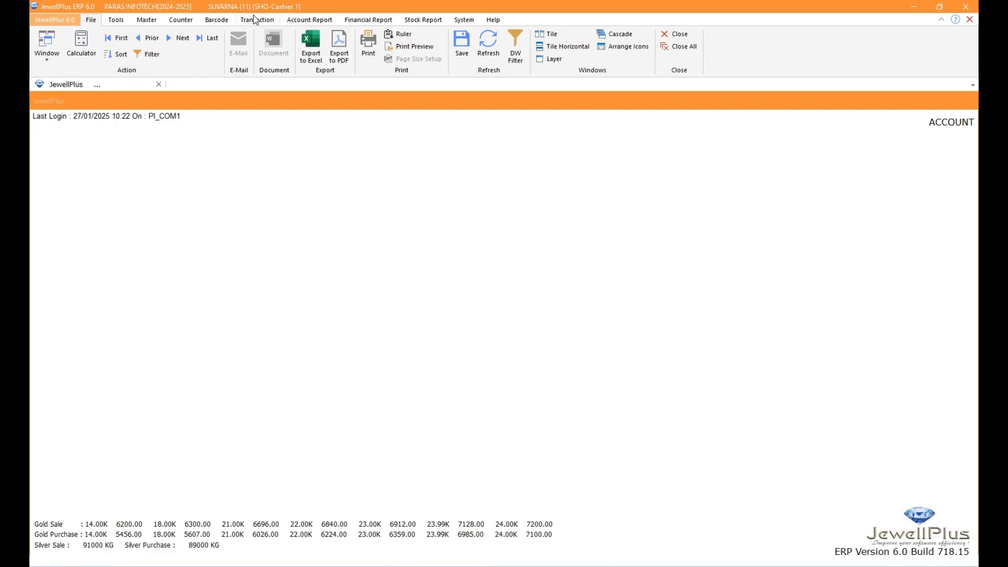
Open a new order and load the customer and items from card 00001
{"action": "left_click", "coordinate": [254, 22]}
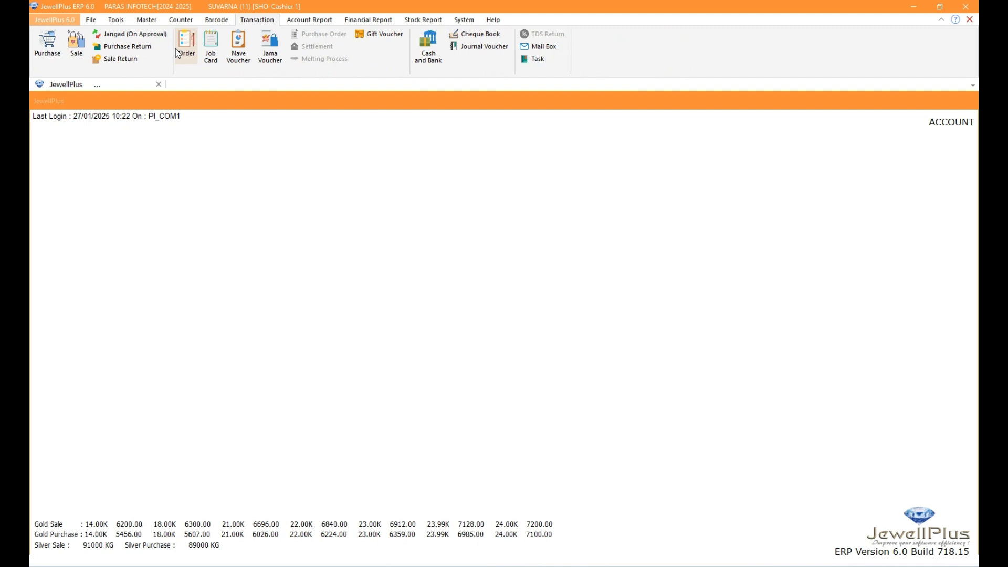
{"action": "left_click", "coordinate": [176, 49]}
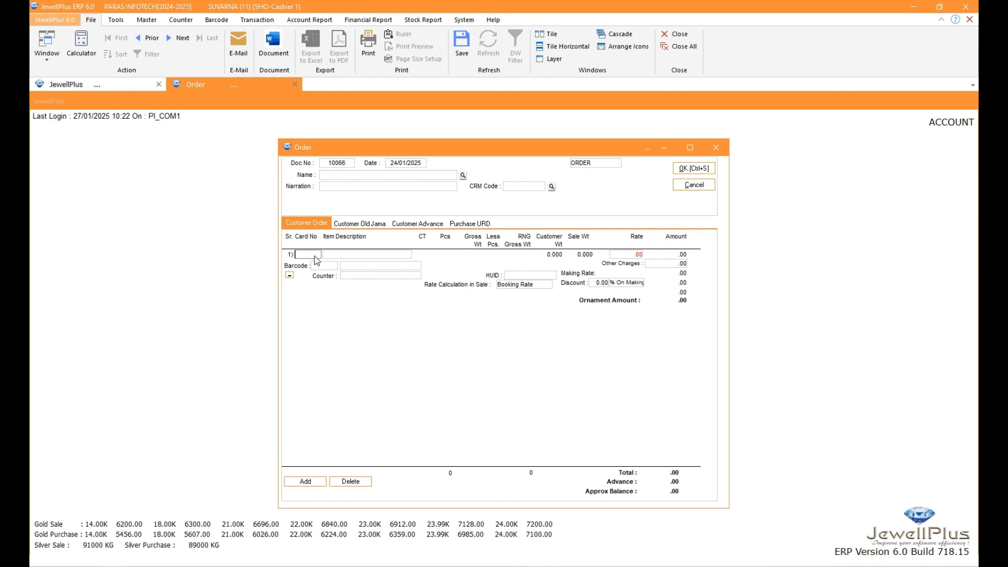
{"action": "type", "text": "00001"}
{"action": "key", "text": "Return"}
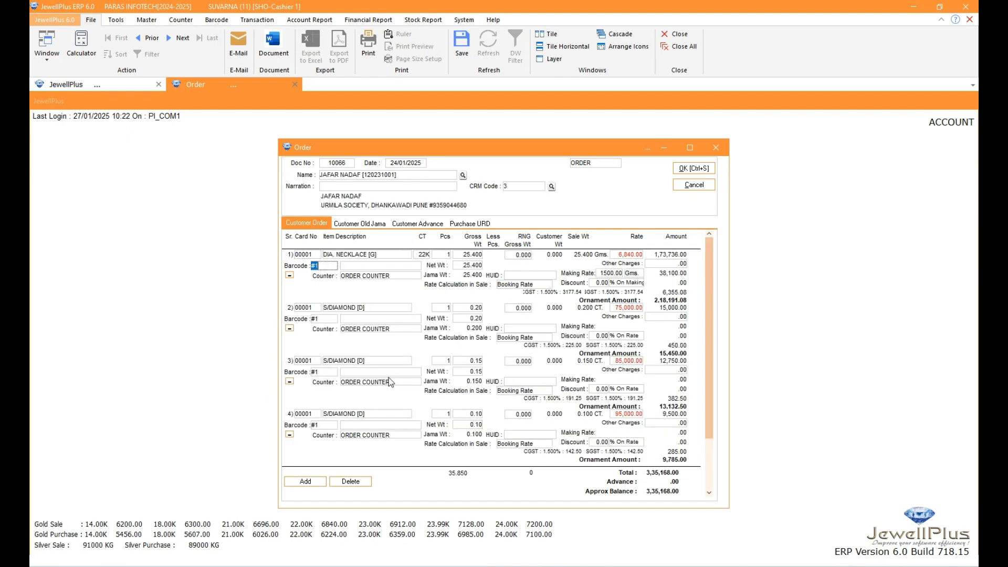
{"action": "scroll", "coordinate": [391, 399], "scroll_direction": "down", "scroll_amount": 1}
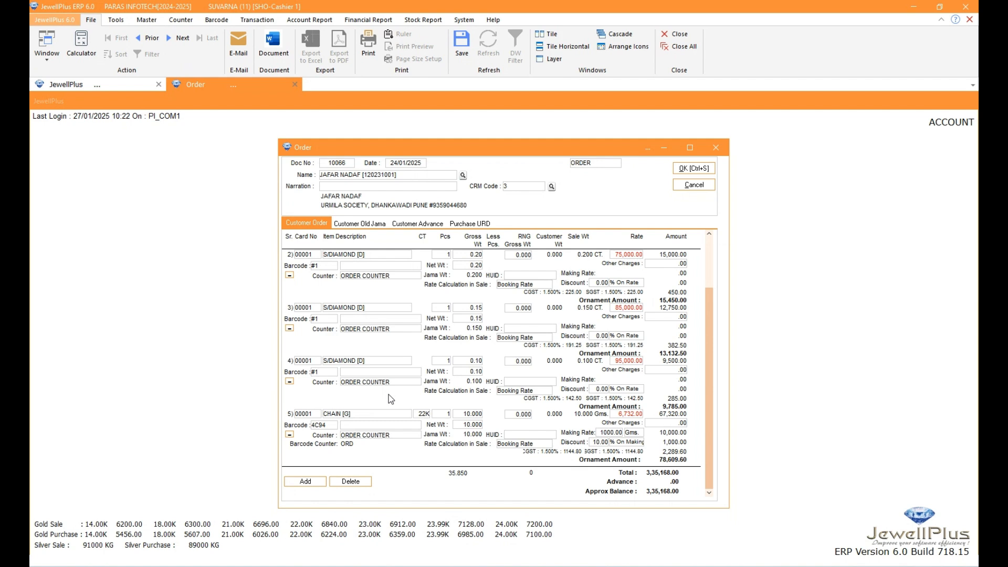
Add a sixth line to the order using barcode 4C37
{"action": "left_click", "coordinate": [306, 482]}
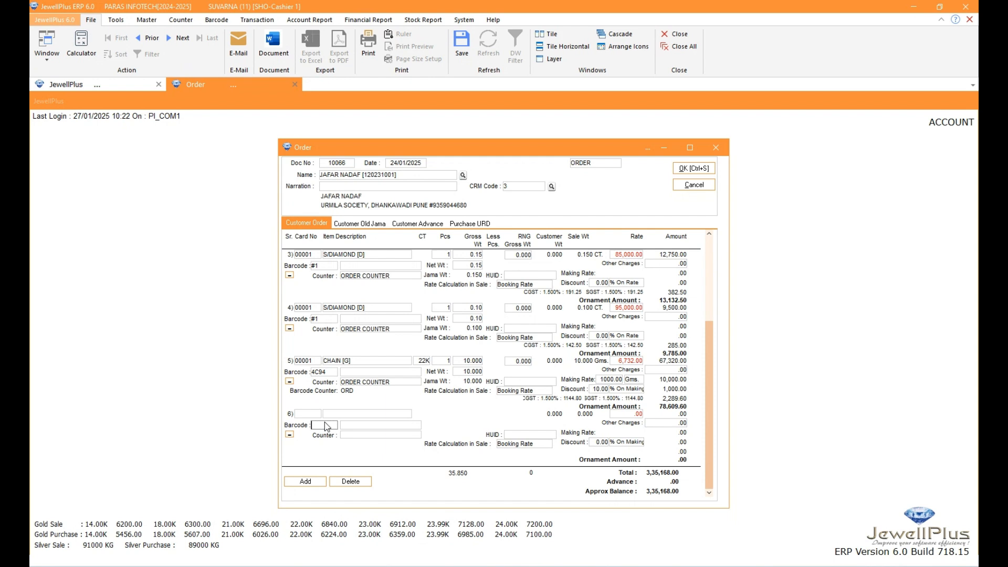
{"action": "type", "text": "4C37"}
{"action": "key", "text": "Return"}
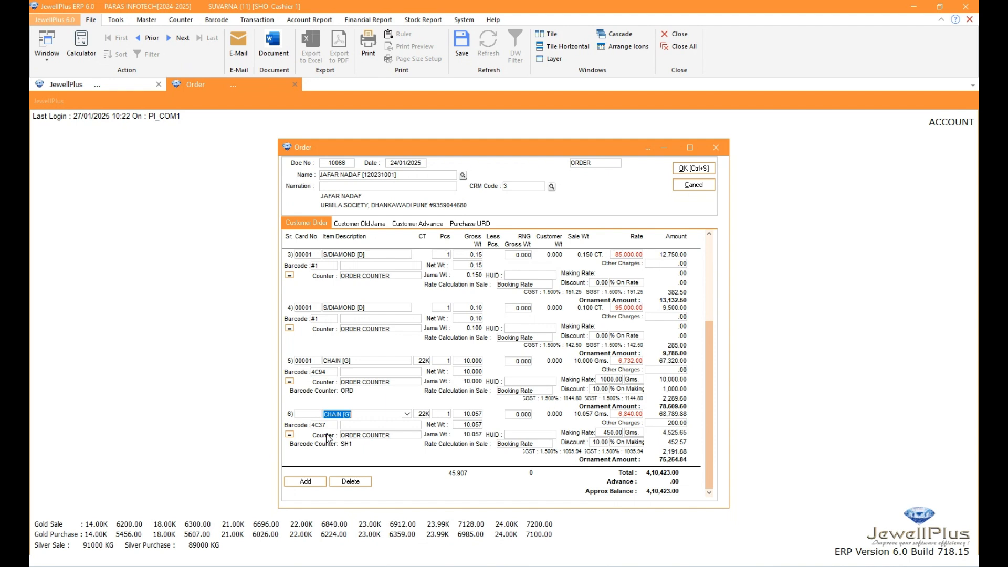
Add a seventh line without a barcode for CHAIN [G], 22K, 1 piece, with a gross weight of 10 grams
{"action": "left_click", "coordinate": [313, 483]}
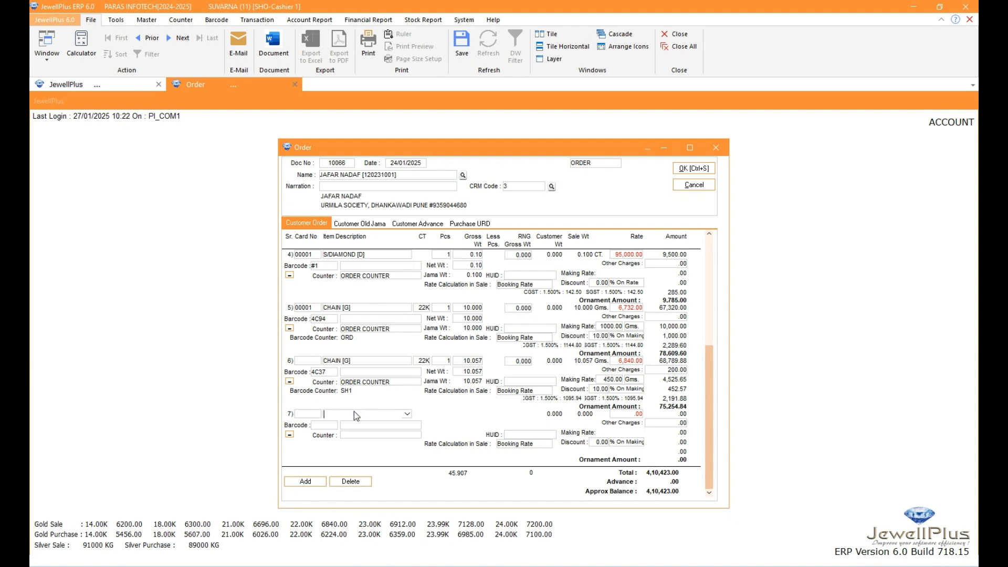
{"action": "key", "text": "Return"}
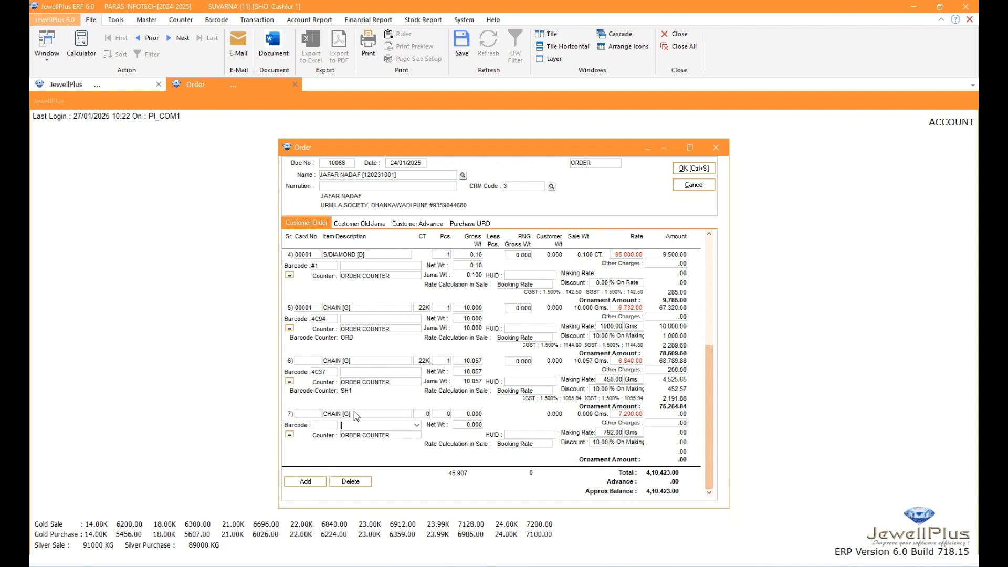
{"action": "left_click", "coordinate": [421, 415]}
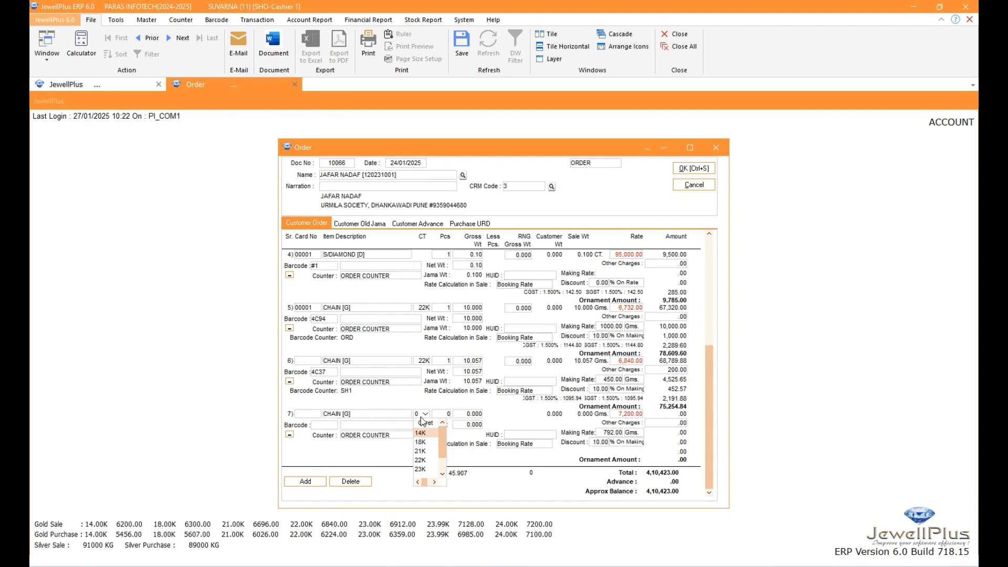
{"action": "key", "text": "Down"}
{"action": "key", "text": "Down"}
{"action": "key", "text": "Down"}
{"action": "key", "text": "Return"}
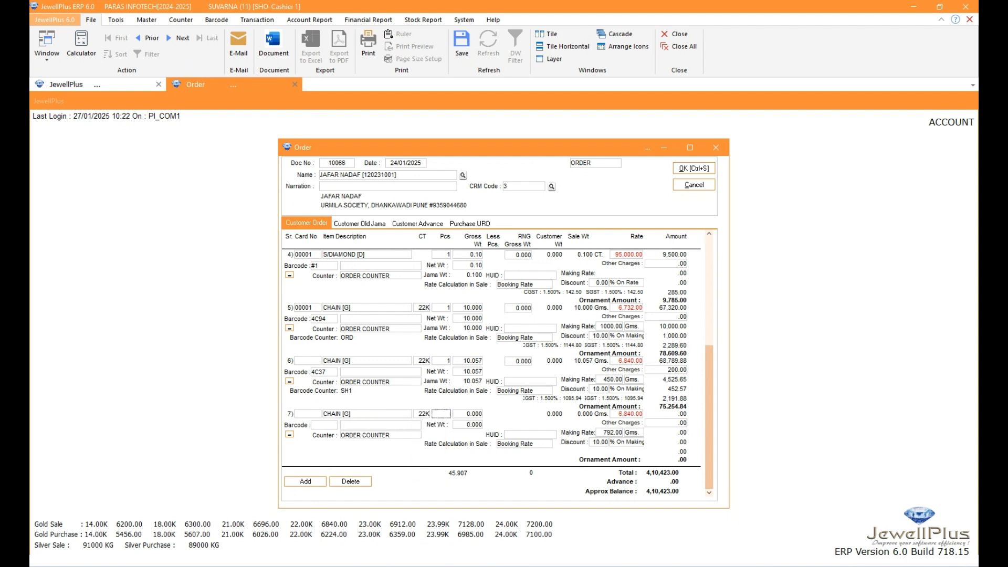
{"action": "key", "text": "Return"}
{"action": "type", "text": "10"}
{"action": "key", "text": "Return"}
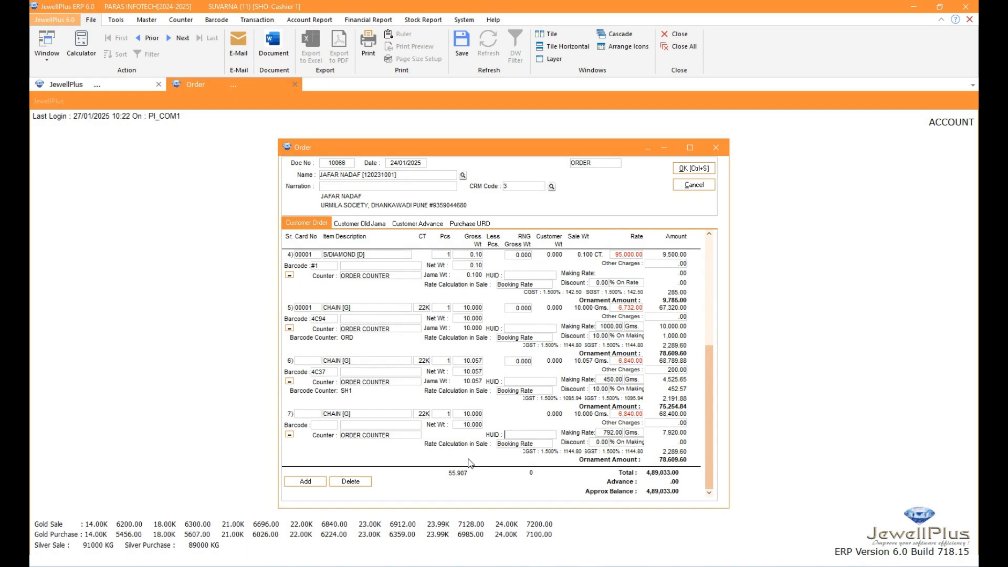
Set the seventh line's rate calculation in sale to Higher [Book./Sale]
{"action": "left_click", "coordinate": [545, 446]}
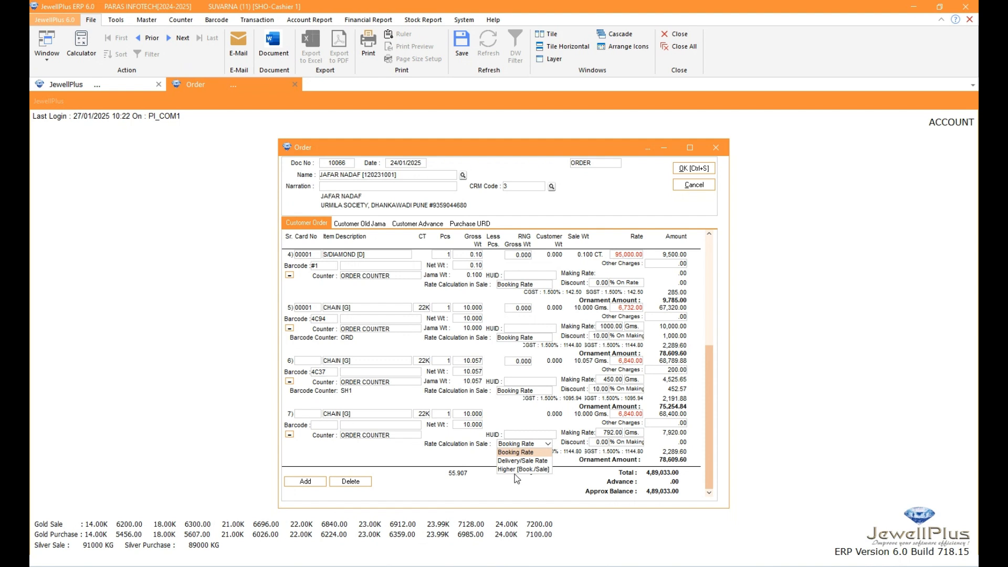
{"action": "left_click", "coordinate": [517, 452]}
{"action": "left_click", "coordinate": [548, 445]}
{"action": "left_click", "coordinate": [523, 461]}
{"action": "left_click", "coordinate": [548, 445]}
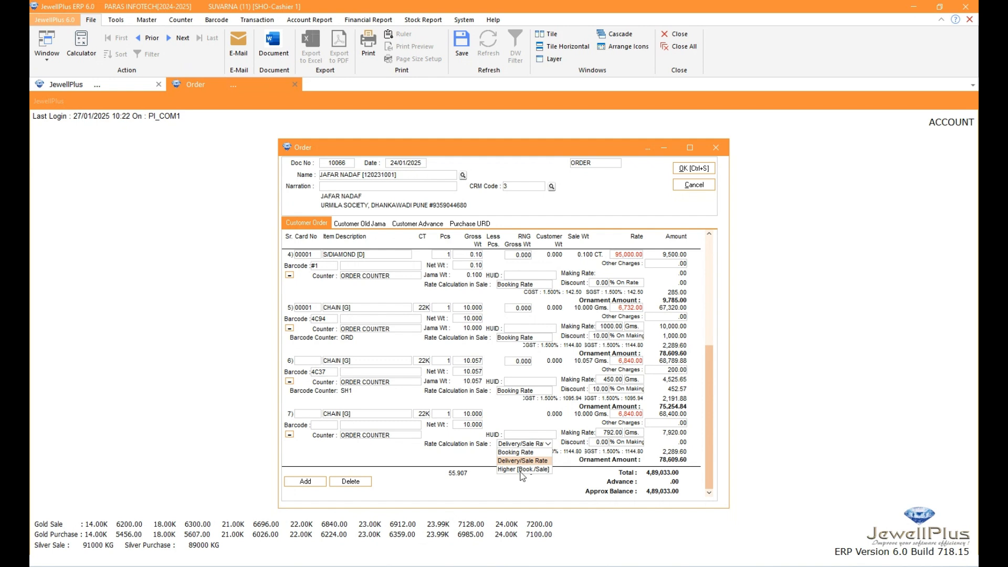
{"action": "left_click", "coordinate": [524, 470]}
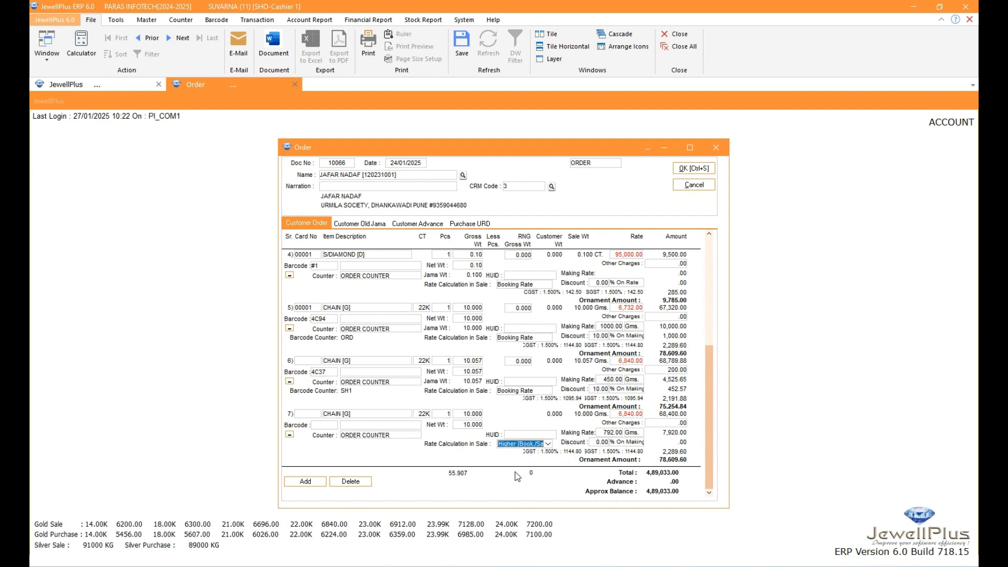
Expand the item order details and set the seventh line's type of order taken to WEIGHT,RATE & MAKING BASED
{"action": "scroll", "coordinate": [552, 446], "scroll_direction": "up", "scroll_amount": 1}
{"action": "left_click", "coordinate": [290, 435]}
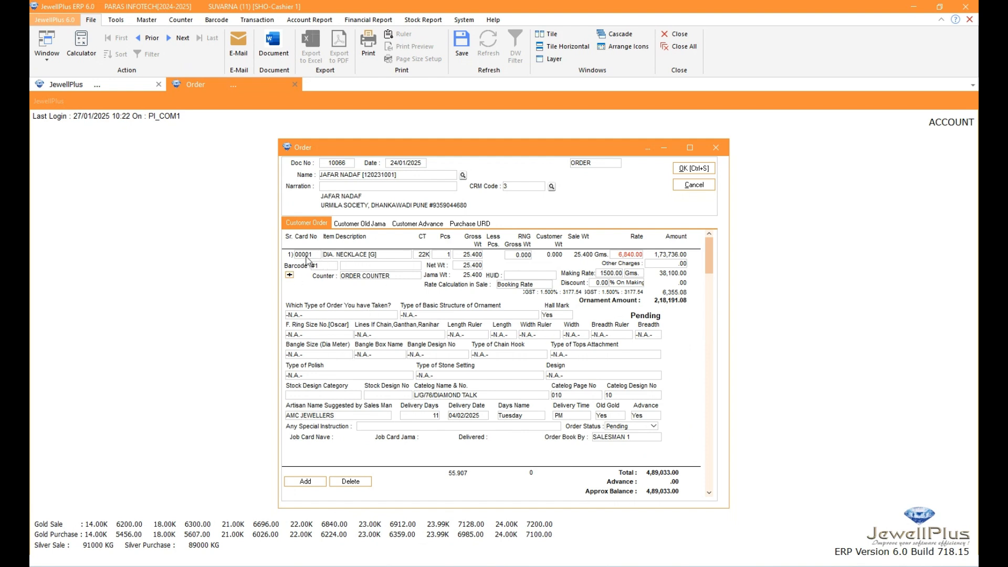
{"action": "scroll", "coordinate": [532, 426], "scroll_direction": "down", "scroll_amount": 6}
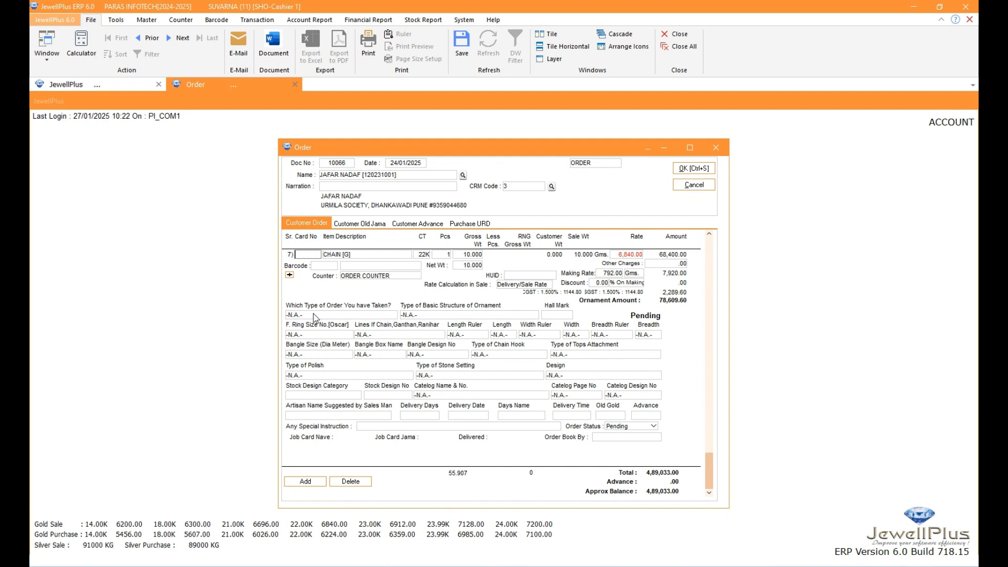
{"action": "left_click", "coordinate": [368, 316]}
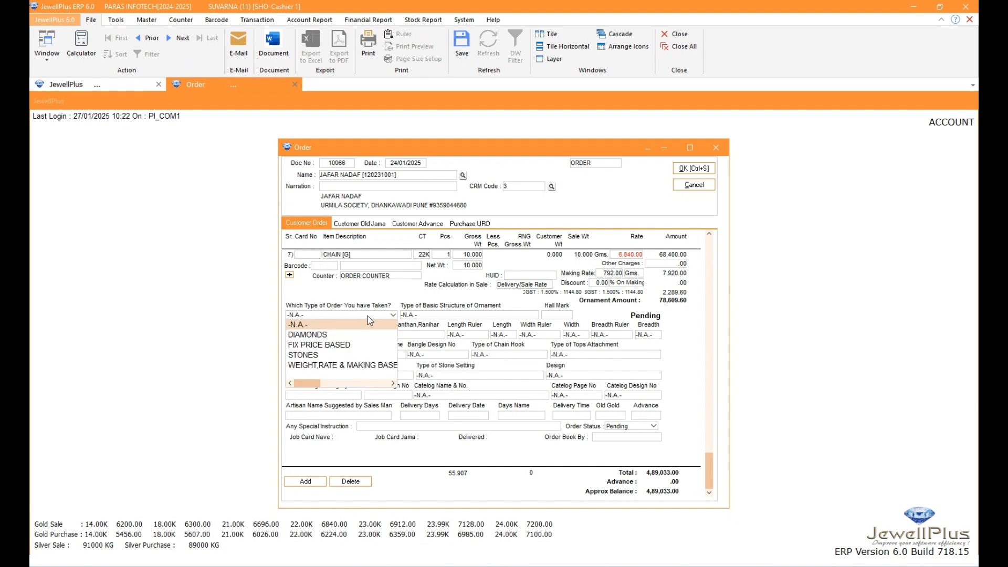
{"action": "left_click", "coordinate": [323, 368]}
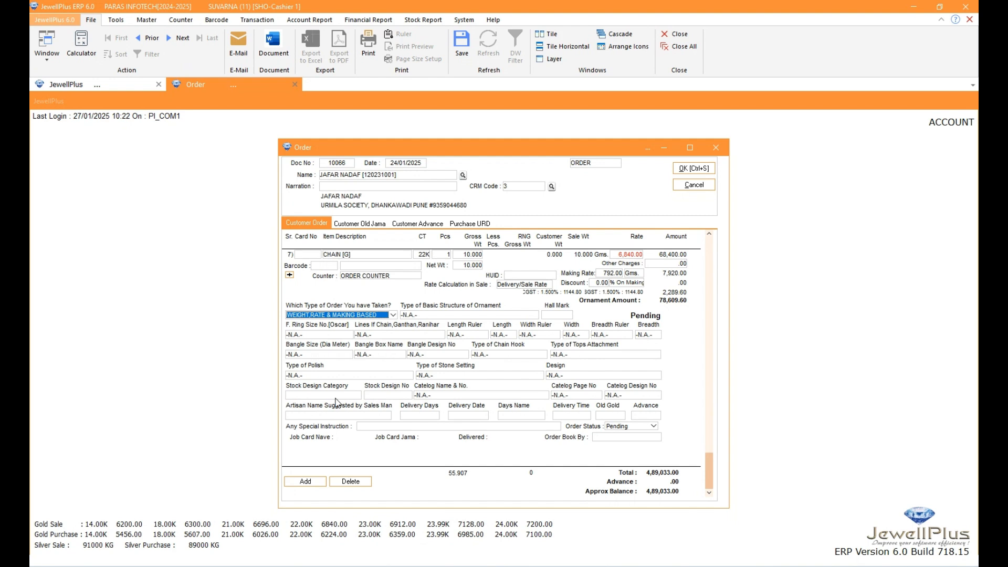
Review the chain line's options for basic structure of ornament, type of order and length ruler, along with the available master commands
{"action": "left_click", "coordinate": [444, 315]}
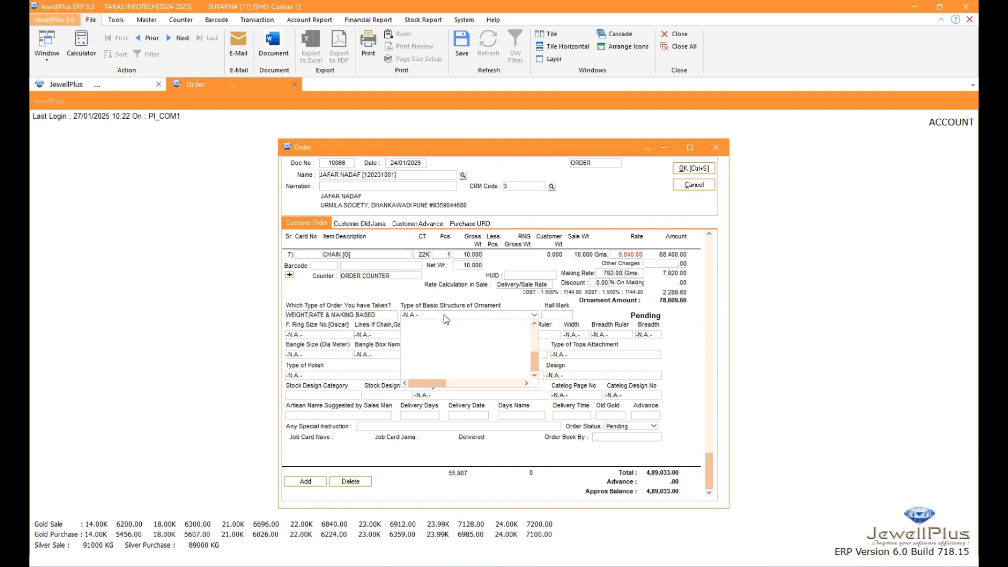
{"action": "scroll", "coordinate": [446, 355], "scroll_direction": "up", "scroll_amount": 3}
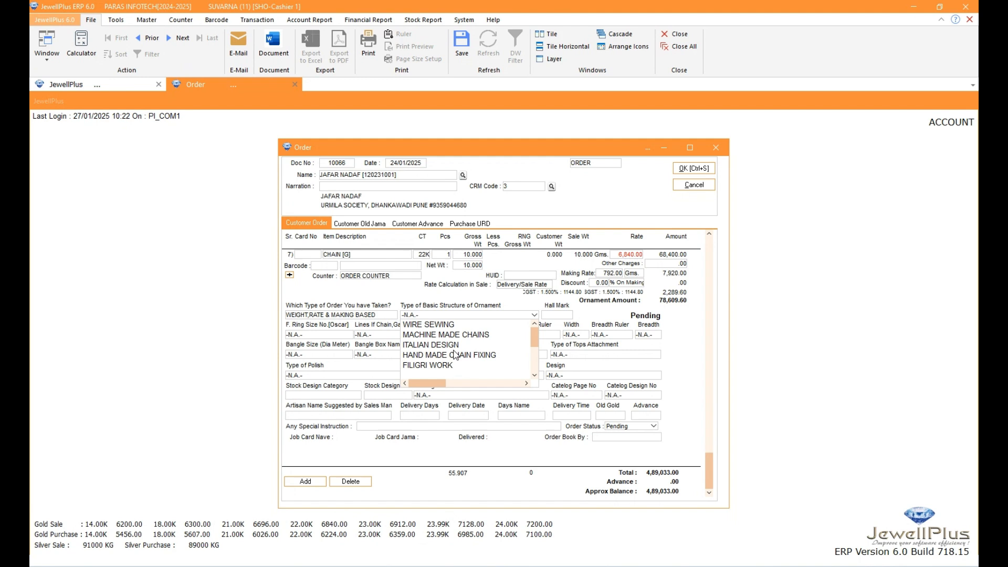
{"action": "left_click", "coordinate": [573, 370]}
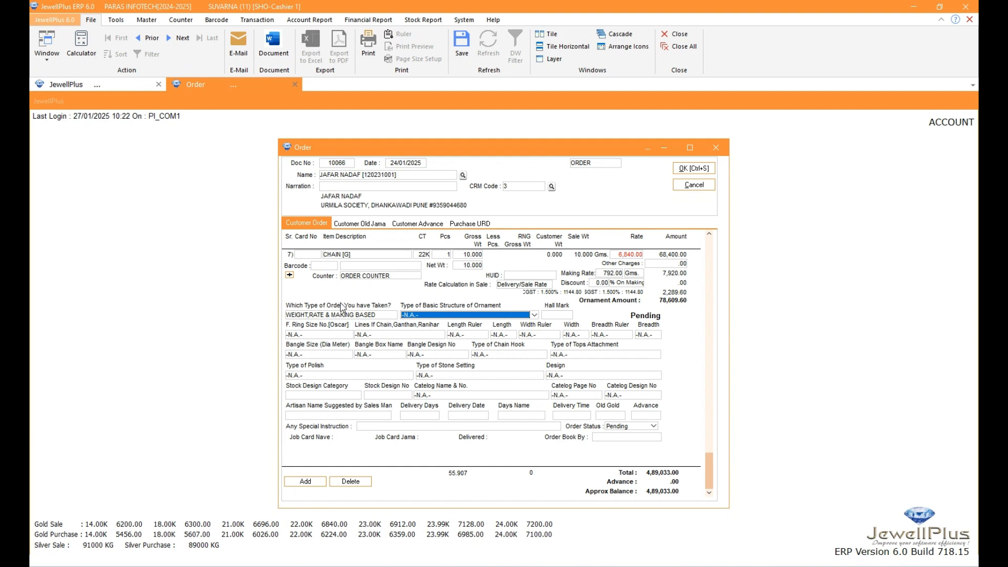
{"action": "left_click", "coordinate": [376, 315]}
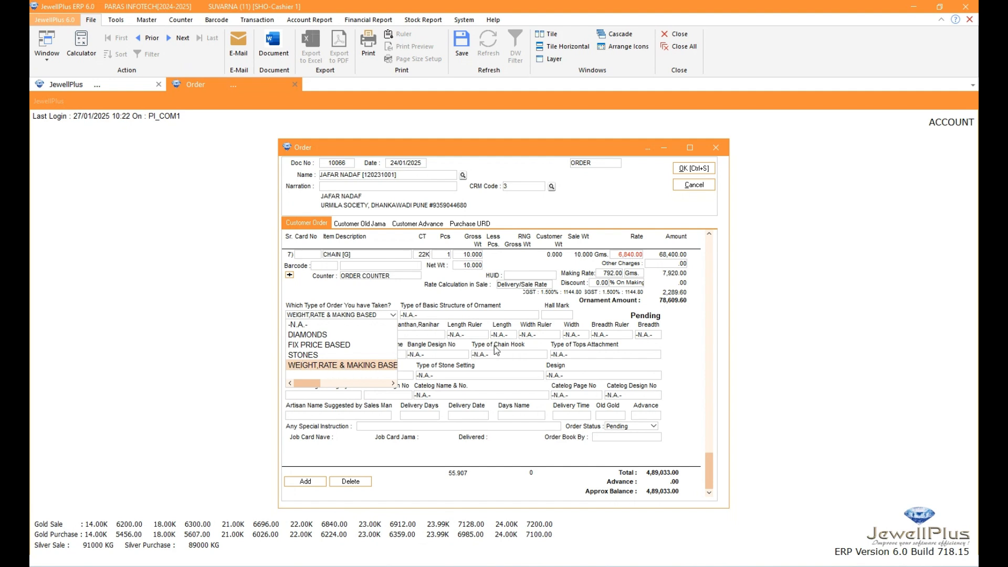
{"action": "left_click", "coordinate": [585, 366]}
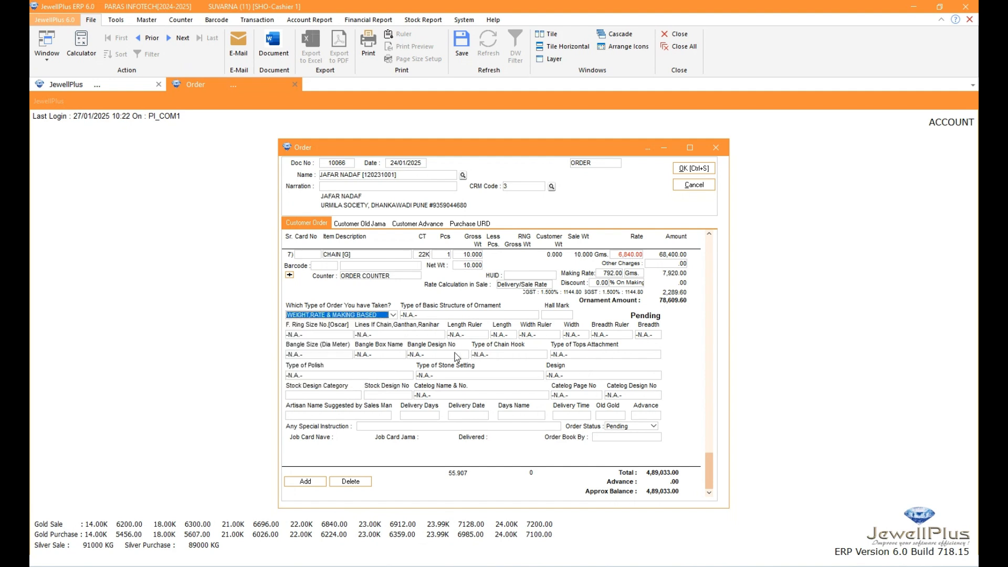
{"action": "left_click", "coordinate": [147, 19]}
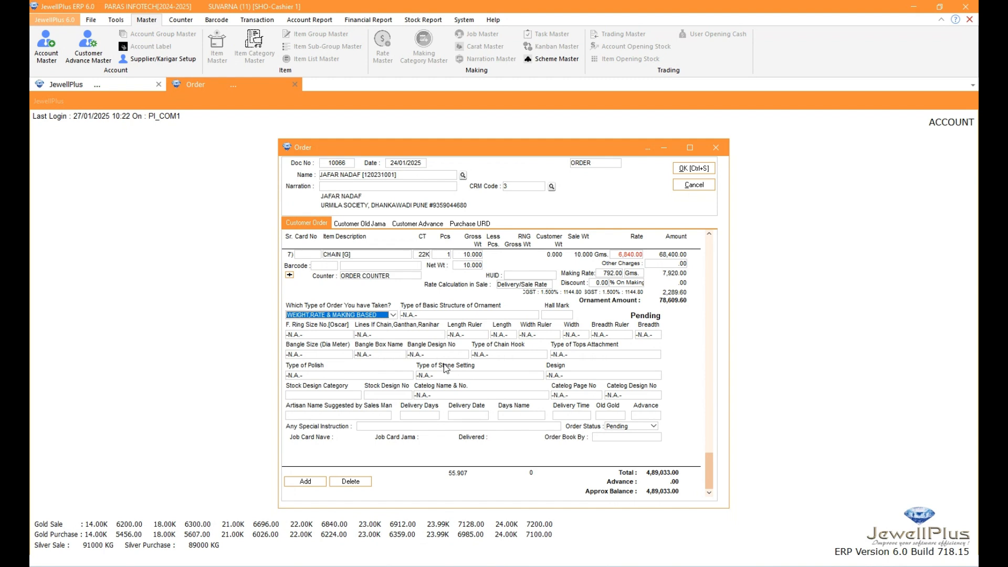
{"action": "left_click", "coordinate": [471, 335]}
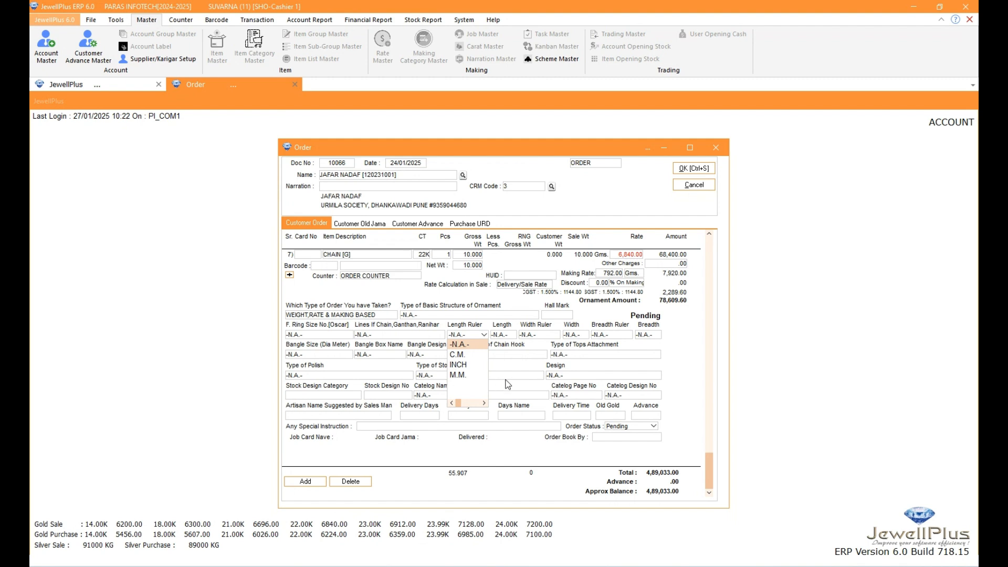
{"action": "left_click", "coordinate": [527, 392]}
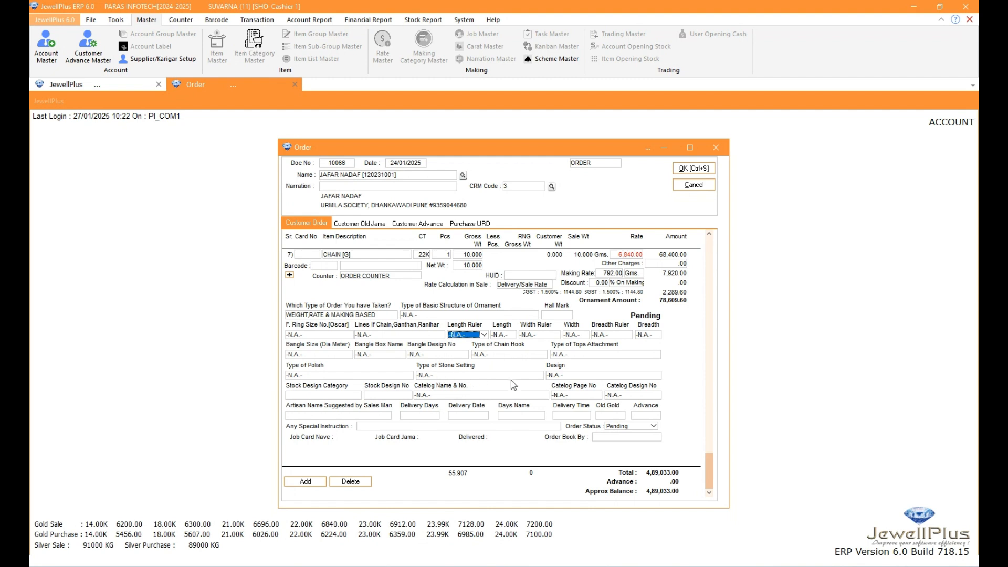
Set the chain line's design to AS PER CUSTOMER SAMPLE
{"action": "left_click", "coordinate": [564, 377]}
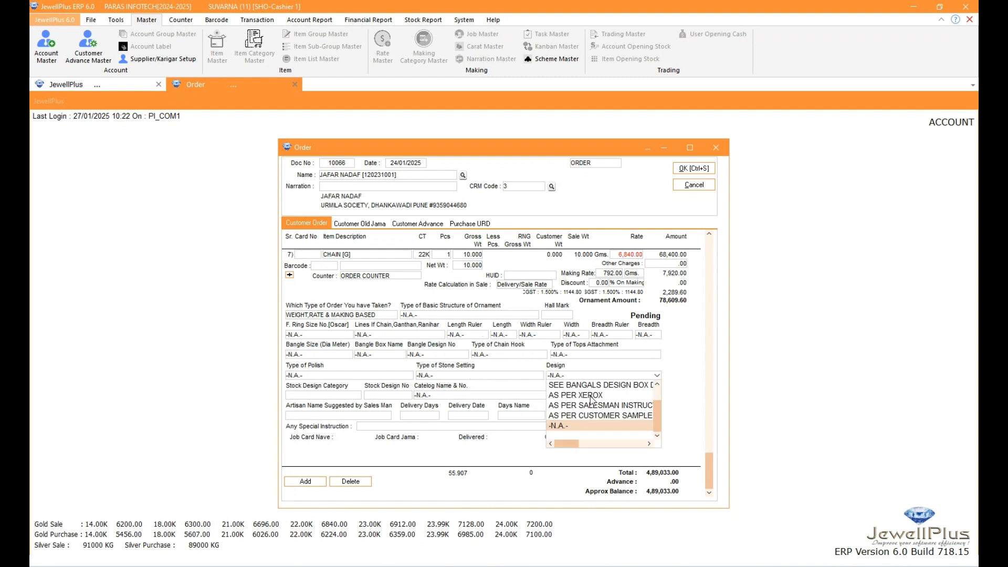
{"action": "scroll", "coordinate": [600, 423], "scroll_direction": "up", "scroll_amount": 1}
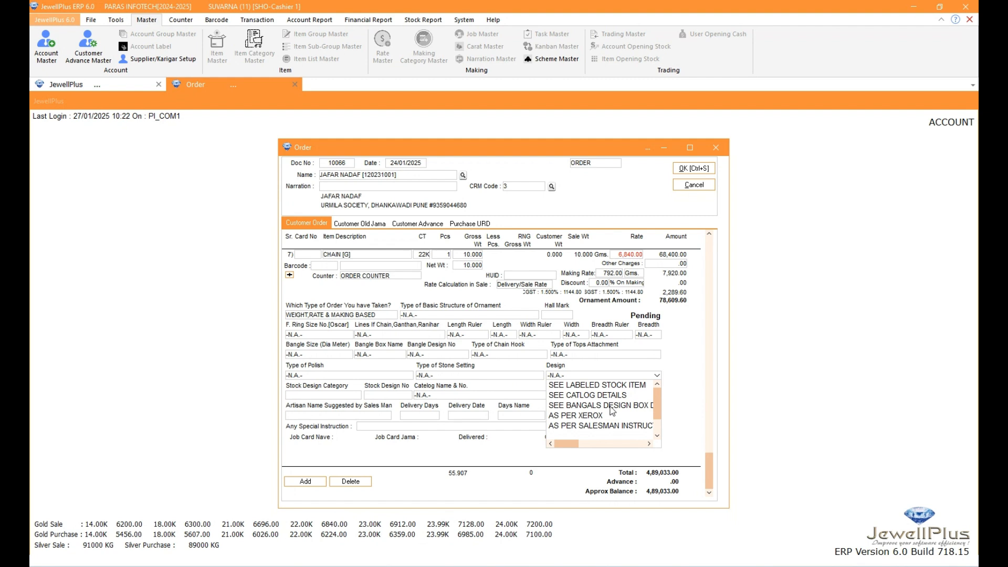
{"action": "scroll", "coordinate": [613, 412], "scroll_direction": "down", "scroll_amount": 1}
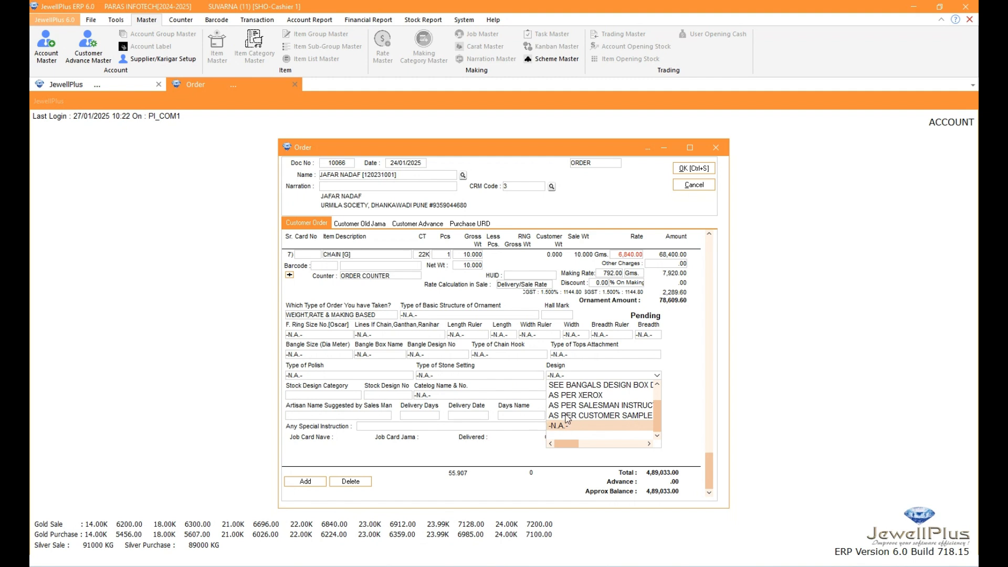
{"action": "left_click", "coordinate": [604, 418]}
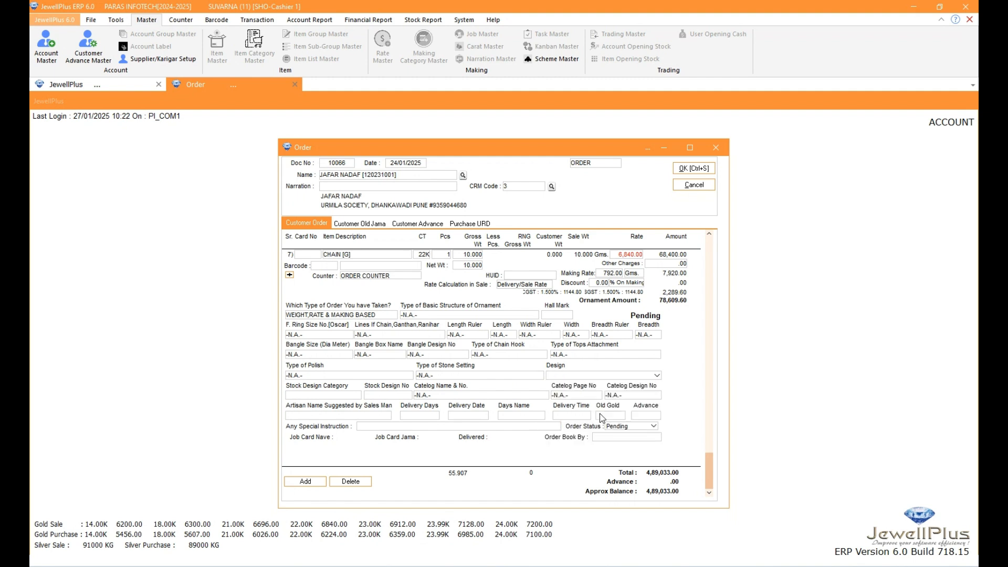
Set the chain line's catalog name and number to L/G/63/ART JEWELLERY
{"action": "left_click", "coordinate": [522, 396]}
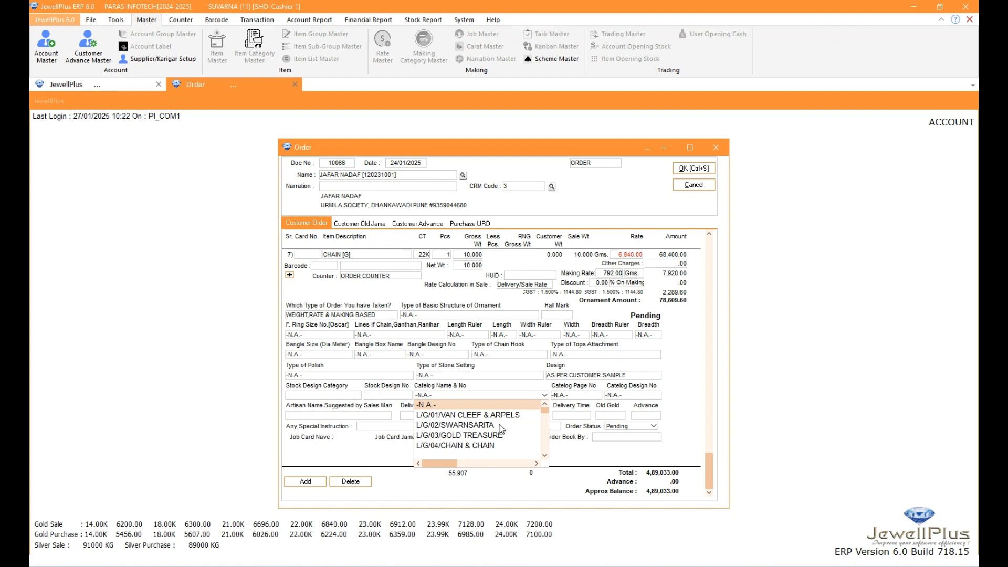
{"action": "scroll", "coordinate": [501, 429], "scroll_direction": "down", "scroll_amount": 1}
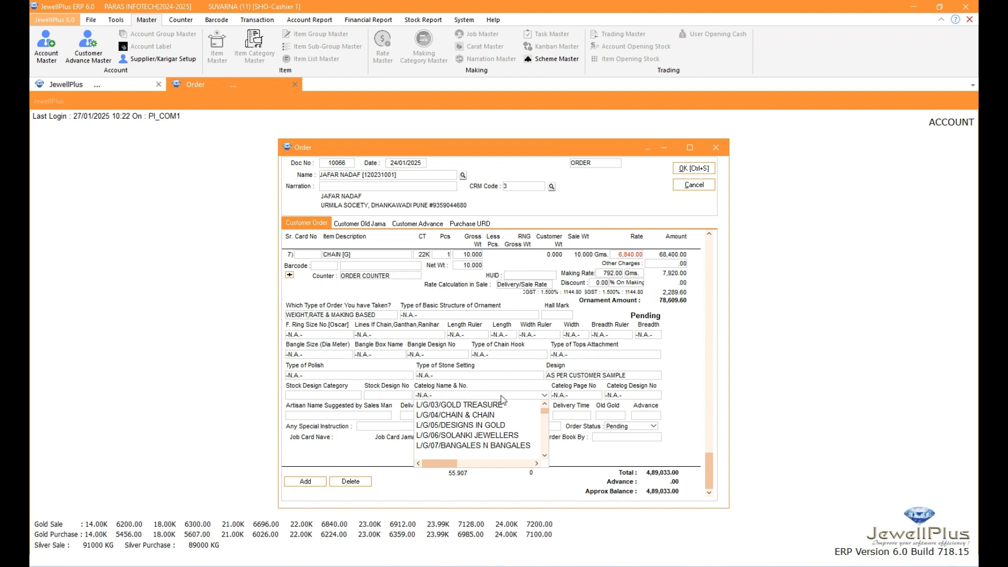
{"action": "scroll", "coordinate": [502, 413], "scroll_direction": "down", "scroll_amount": 4}
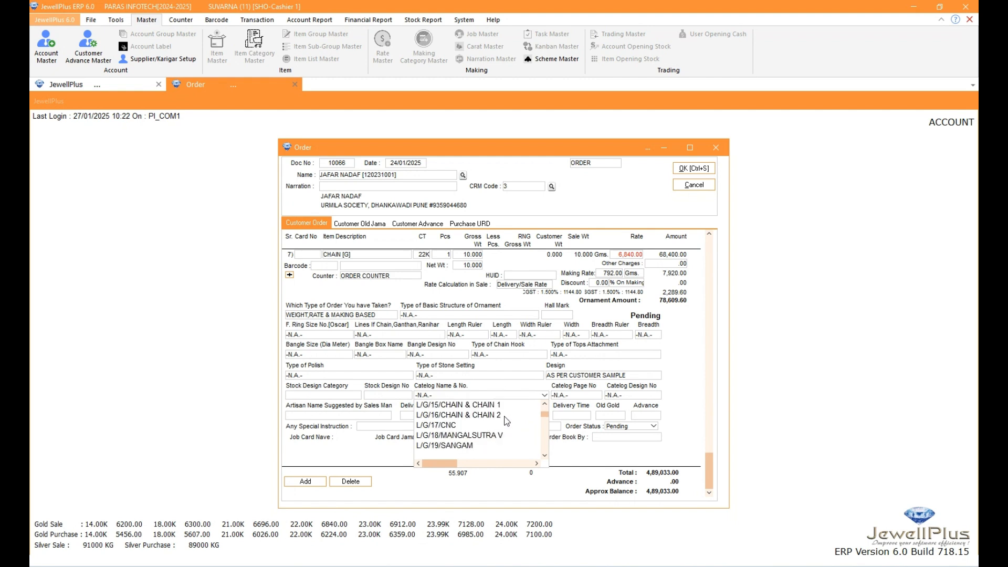
{"action": "scroll", "coordinate": [505, 417], "scroll_direction": "down", "scroll_amount": 9}
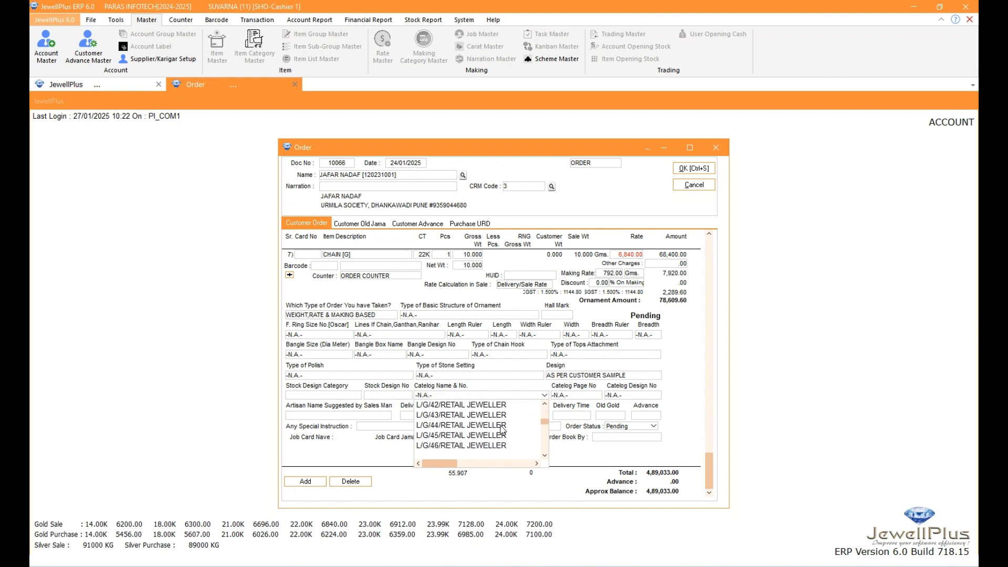
{"action": "scroll", "coordinate": [502, 429], "scroll_direction": "down", "scroll_amount": 5}
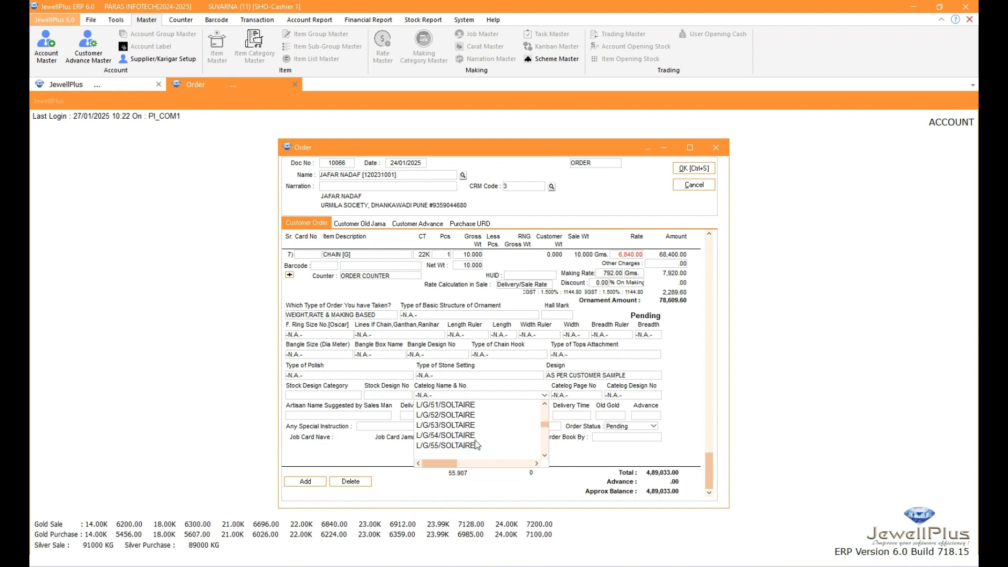
{"action": "scroll", "coordinate": [477, 445], "scroll_direction": "down", "scroll_amount": 1}
{"action": "left_click", "coordinate": [464, 436]}
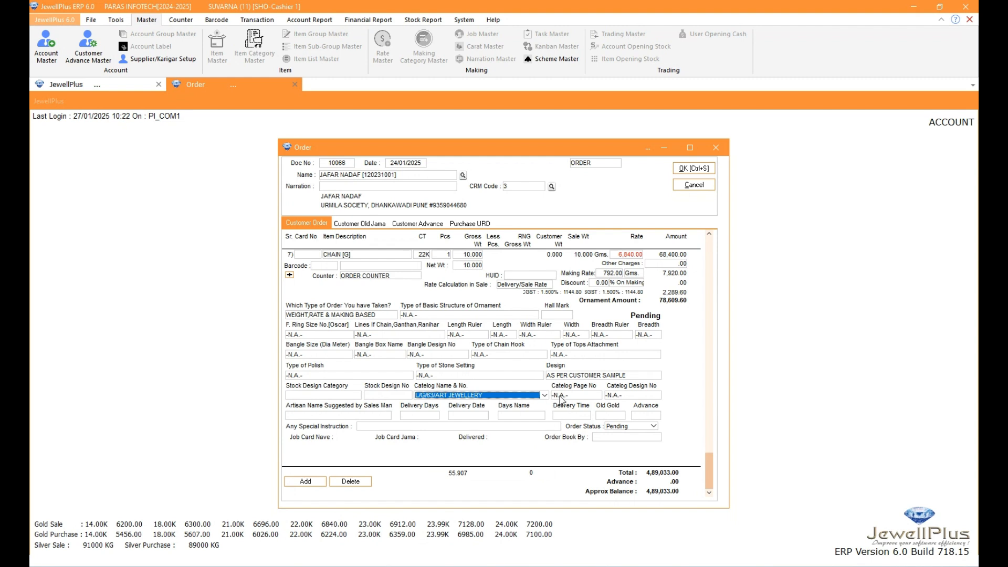
Set the chain line's catalog page number to 003 and browse the available catalog design numbers
{"action": "left_click", "coordinate": [582, 395]}
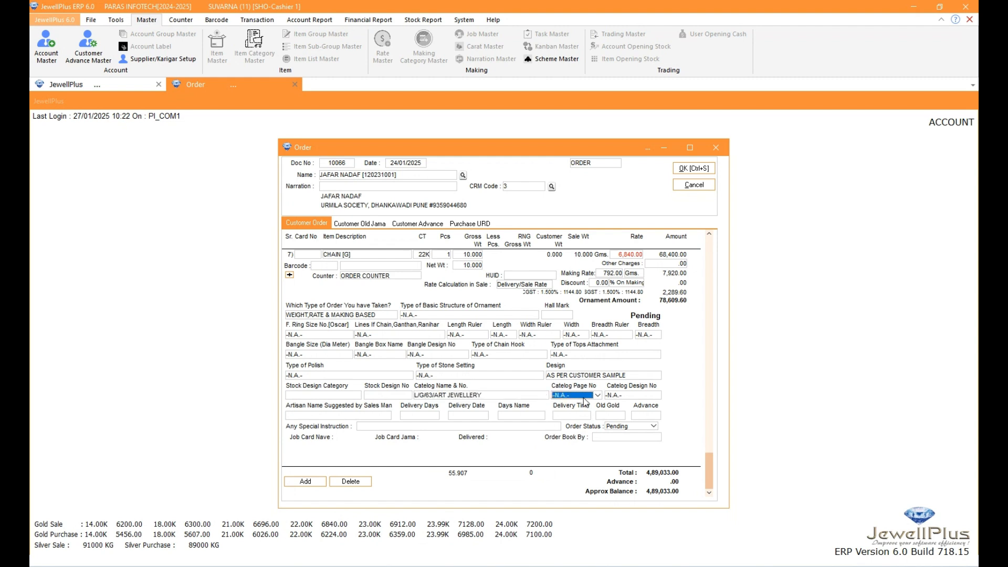
{"action": "left_click", "coordinate": [597, 396]}
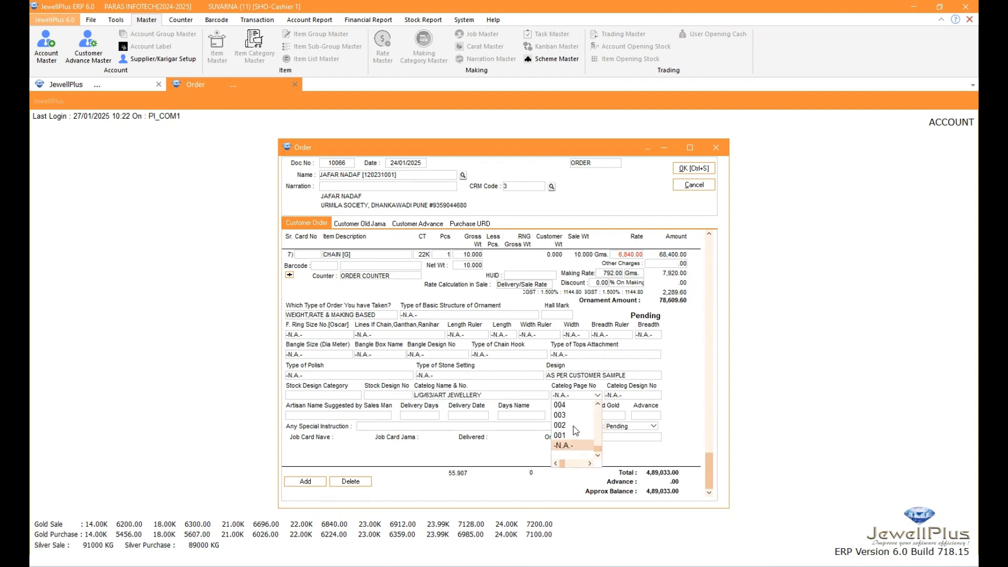
{"action": "left_click", "coordinate": [568, 419]}
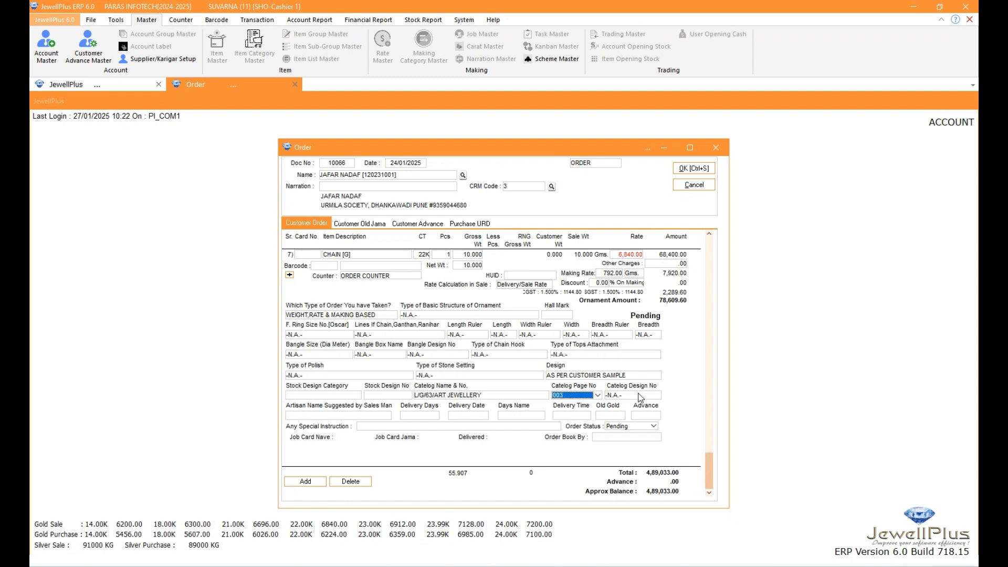
{"action": "left_click", "coordinate": [640, 396]}
{"action": "scroll", "coordinate": [629, 443], "scroll_direction": "down", "scroll_amount": 2}
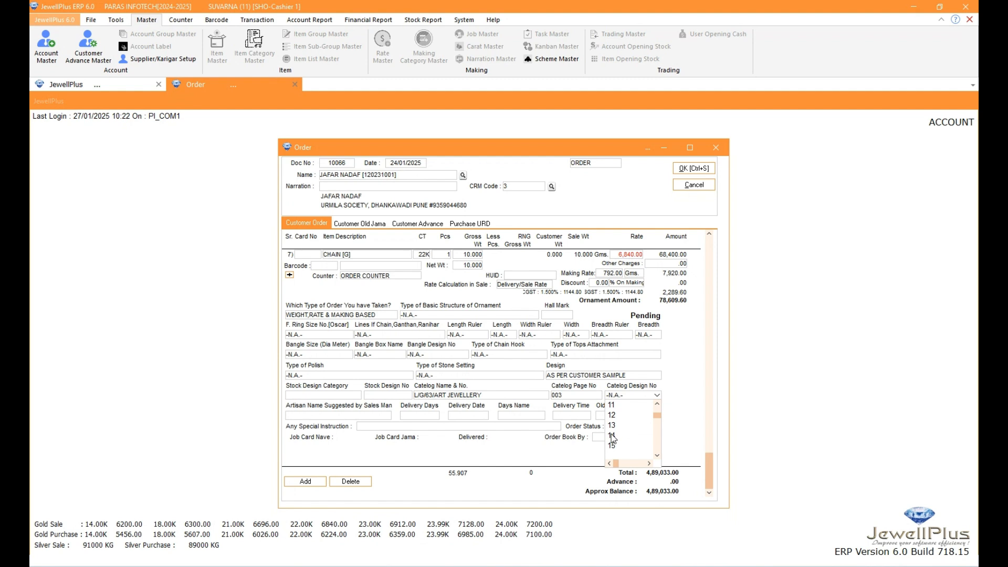
Set the chain line's suggested artisan to AMC JEWELLERS and its delivery days to 06
{"action": "left_click", "coordinate": [351, 416]}
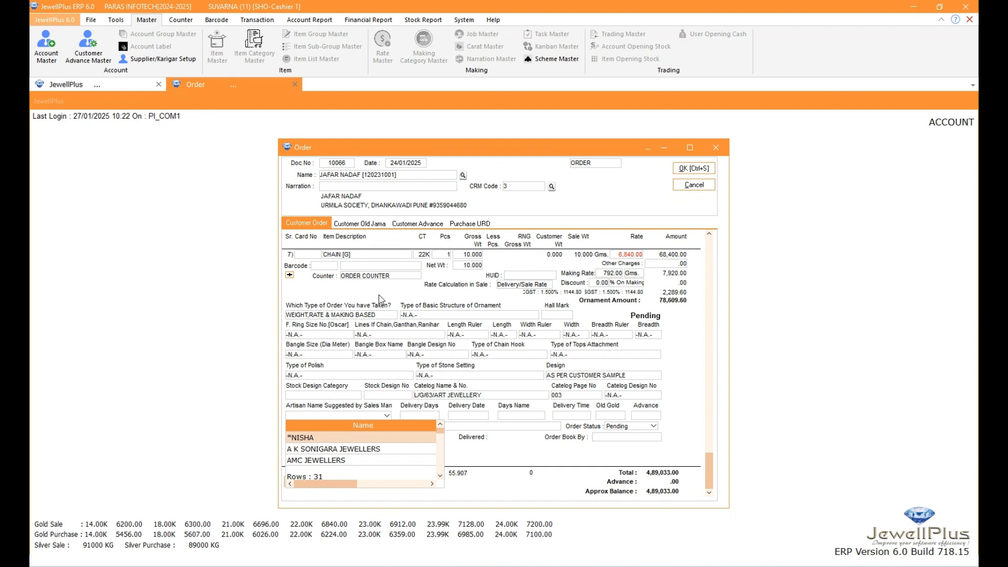
{"action": "left_click", "coordinate": [336, 457]}
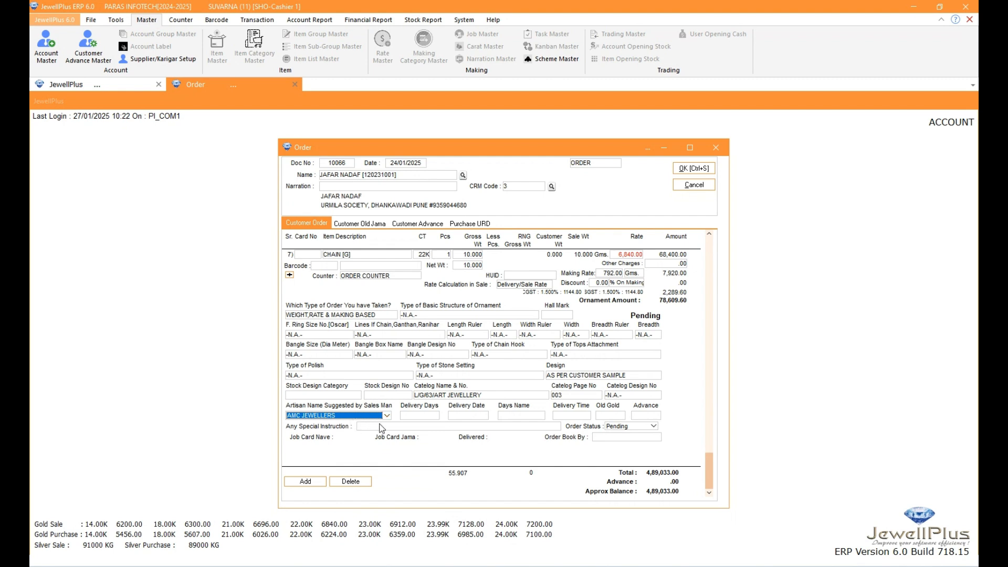
{"action": "left_click", "coordinate": [411, 415]}
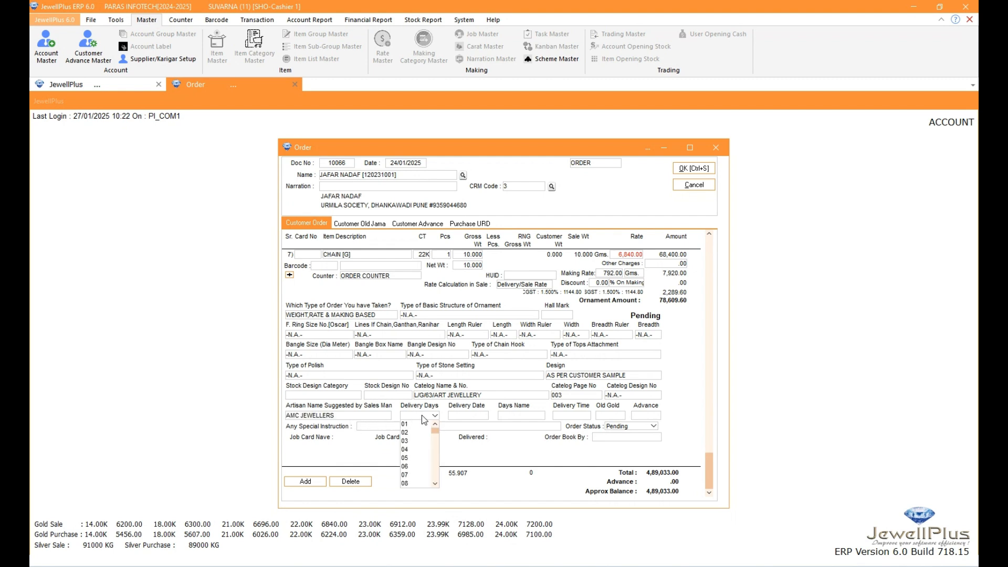
{"action": "left_click", "coordinate": [413, 467]}
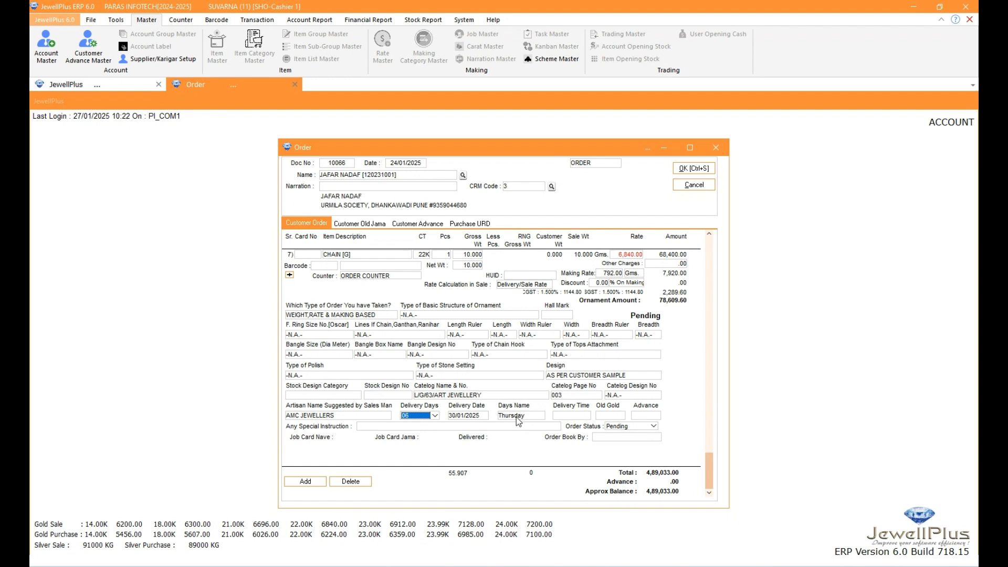
Try 03 delivery days for the chain line, dismiss the delivery-day message and set the days back to 06
{"action": "left_click", "coordinate": [434, 415]}
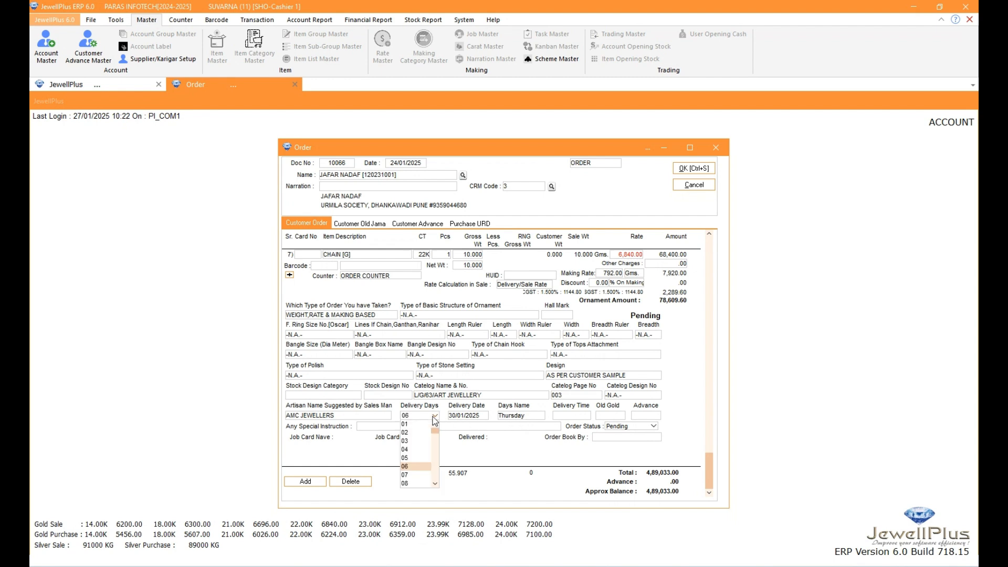
{"action": "left_click", "coordinate": [409, 441]}
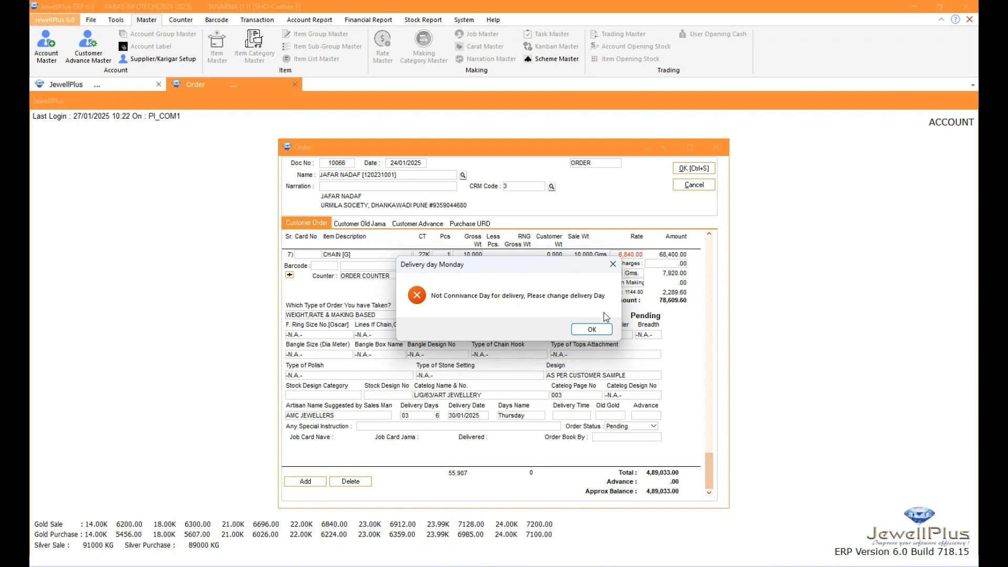
{"action": "left_click", "coordinate": [590, 329]}
{"action": "left_click", "coordinate": [435, 416]}
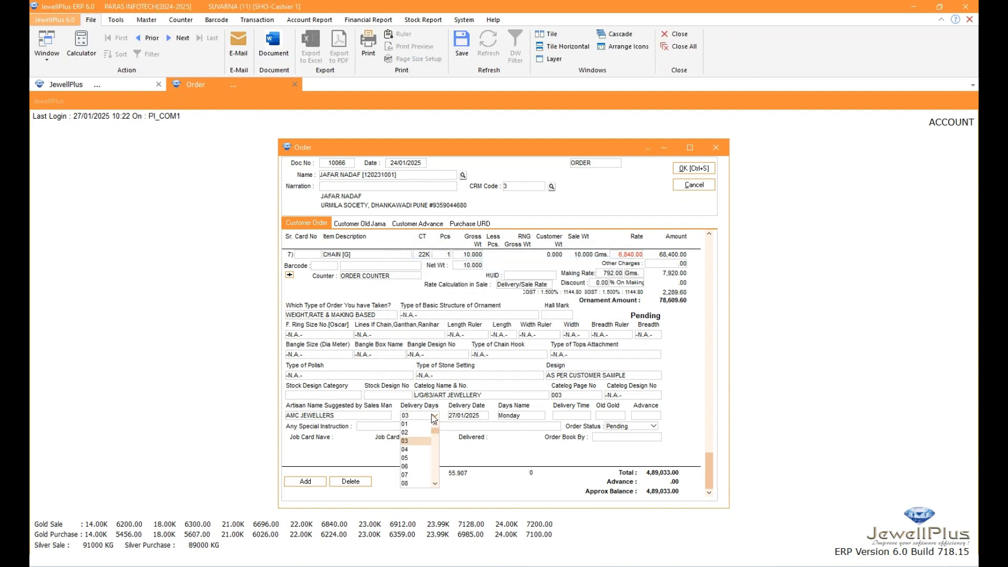
{"action": "left_click", "coordinate": [407, 468]}
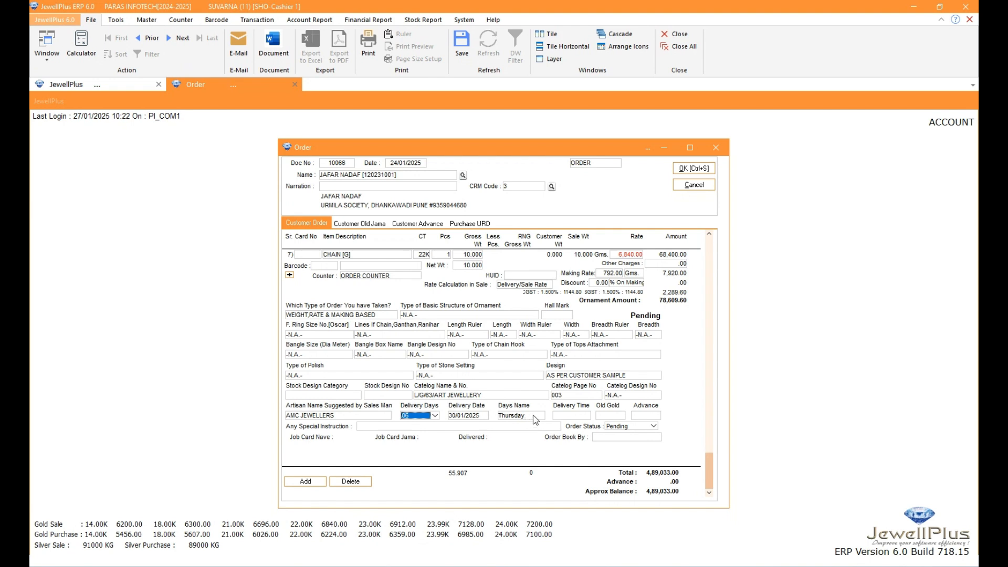
Enter 3pm as the chain line's delivery time
{"action": "left_click", "coordinate": [566, 418]}
{"action": "type", "text": "3pm"}
Set both Old Gold and Advance to Yes for the chain line
{"action": "left_click", "coordinate": [604, 418]}
{"action": "left_click", "coordinate": [611, 423]}
{"action": "left_click", "coordinate": [649, 415]}
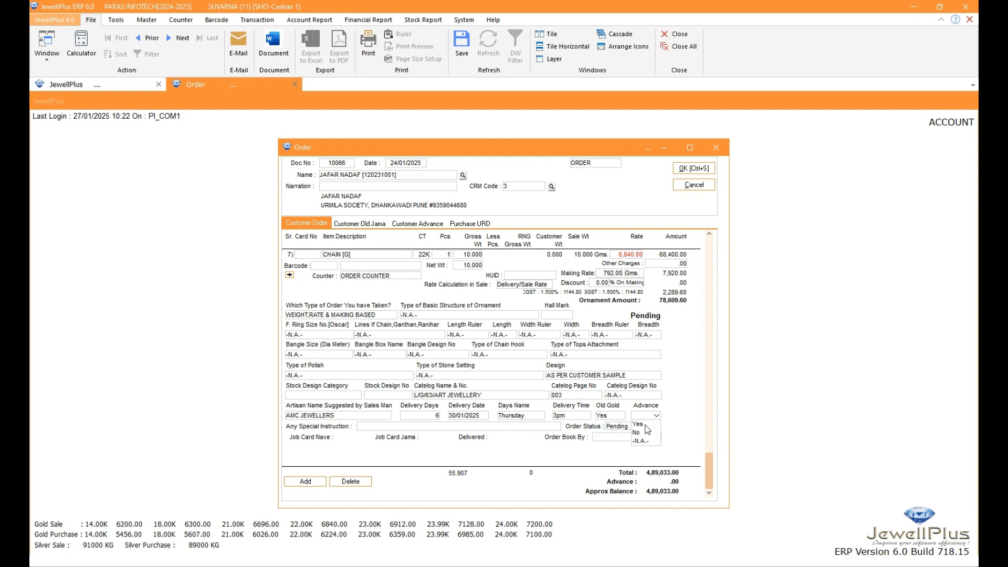
{"action": "left_click", "coordinate": [648, 424]}
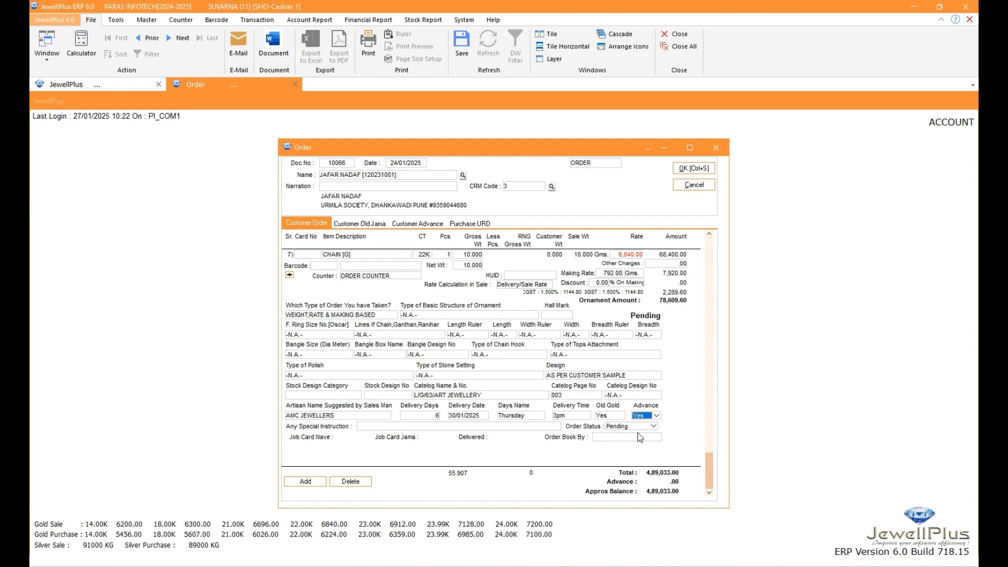
{"action": "left_click", "coordinate": [370, 427]}
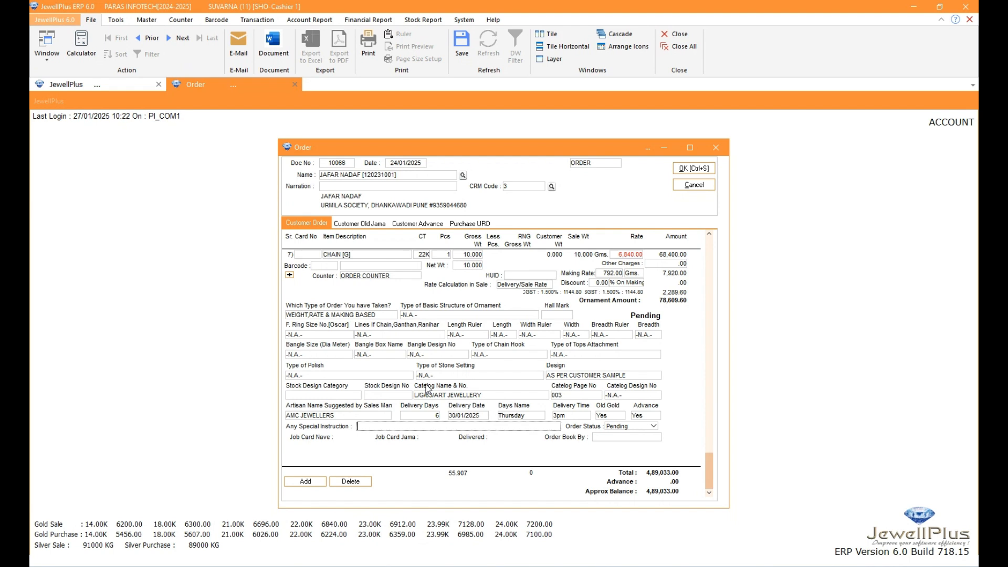
Collapse the item order details and delete the sixth and seventh chain lines from the customer order
{"action": "left_click", "coordinate": [289, 275]}
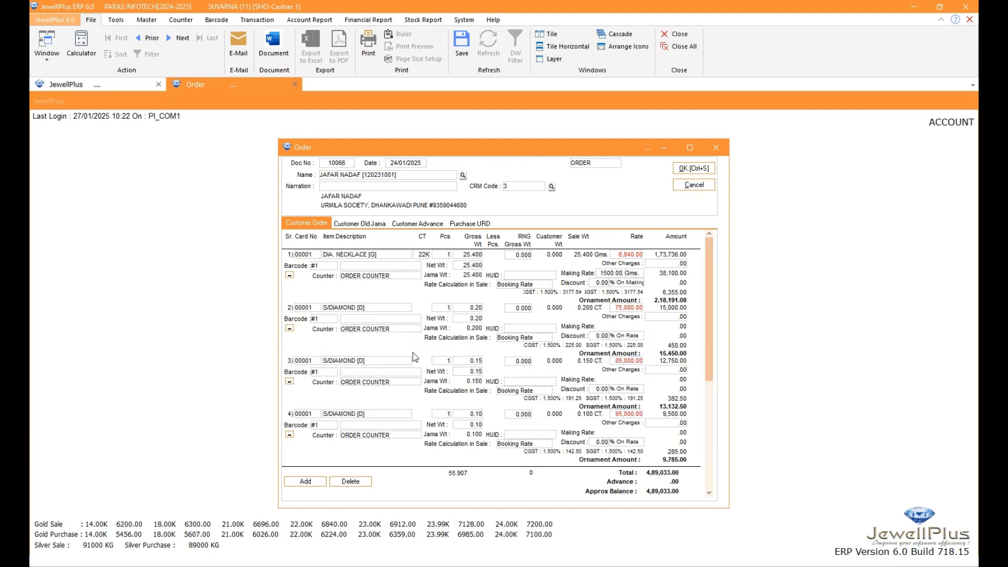
{"action": "scroll", "coordinate": [413, 354], "scroll_direction": "down", "scroll_amount": 3}
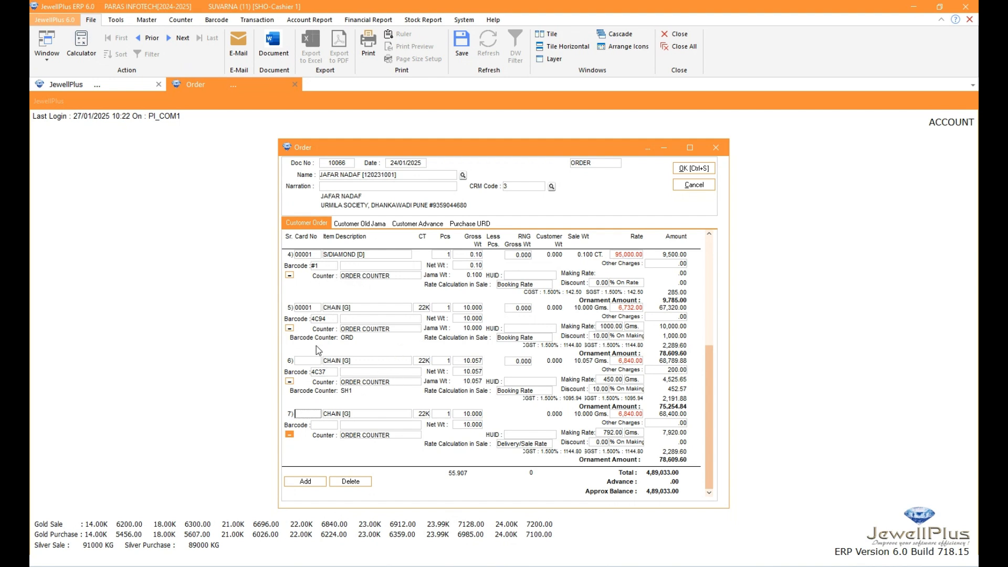
{"action": "left_click", "coordinate": [302, 362]}
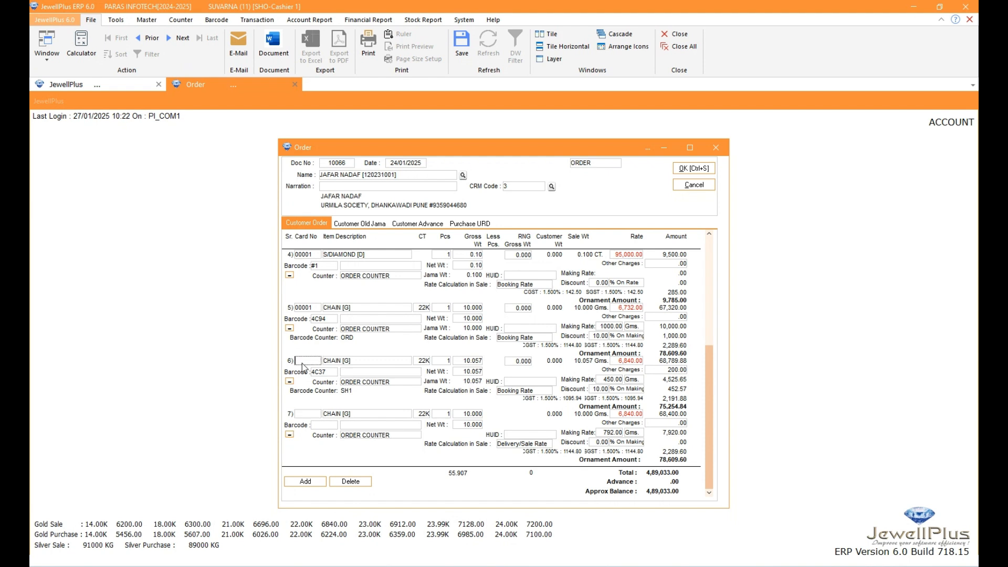
{"action": "left_click", "coordinate": [350, 481]}
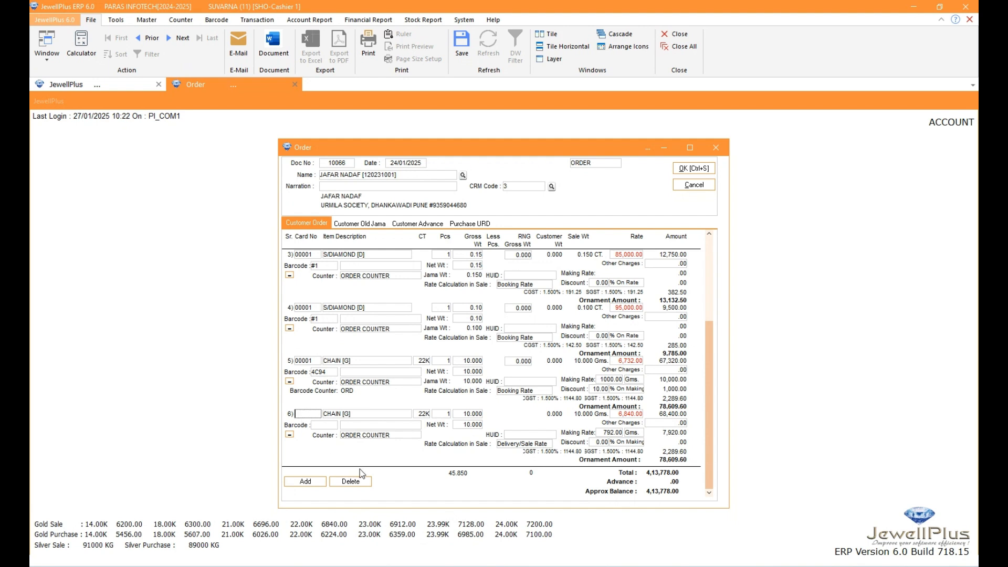
{"action": "left_click", "coordinate": [361, 480]}
{"action": "scroll", "coordinate": [376, 386], "scroll_direction": "up", "scroll_amount": 5}
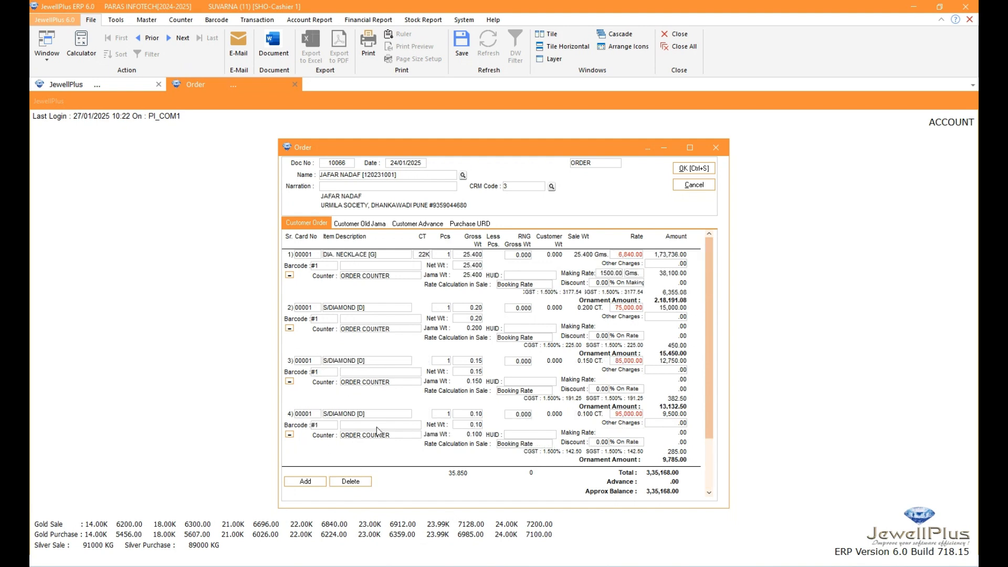
{"action": "scroll", "coordinate": [365, 335], "scroll_direction": "down", "scroll_amount": 3}
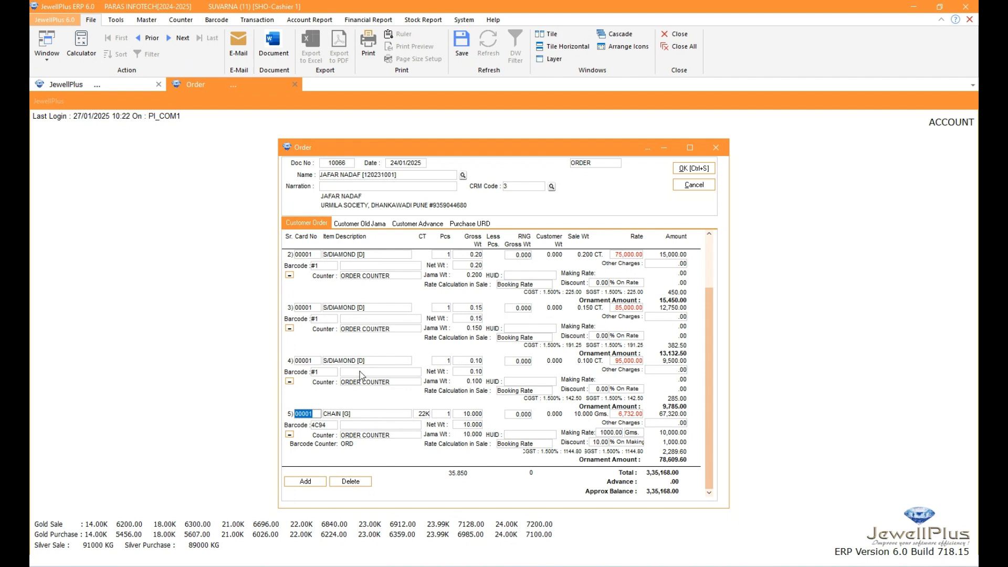
Look over the order's entry forms for the customer's old ornaments and the URD purchase adjustment
{"action": "left_click", "coordinate": [357, 224]}
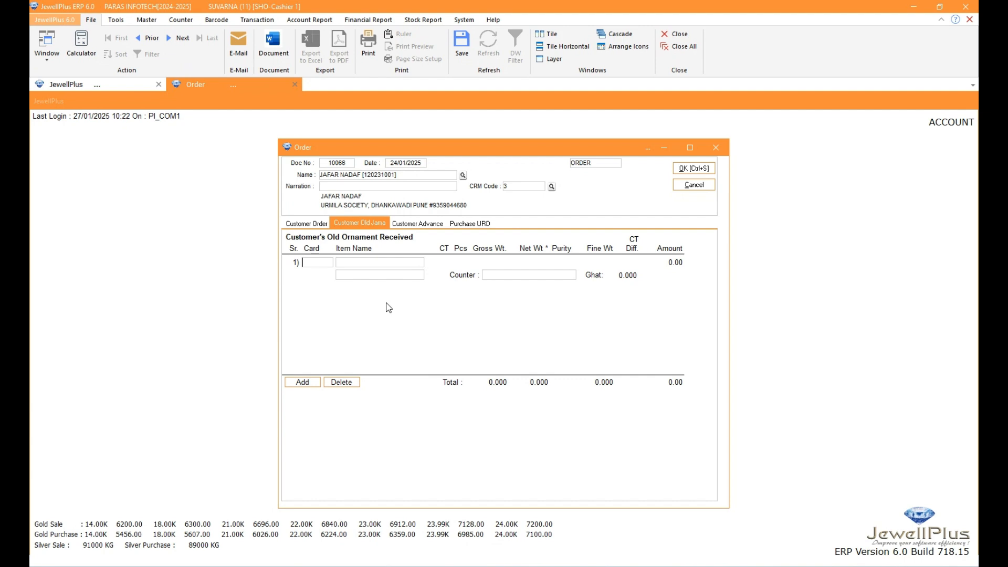
{"action": "left_click", "coordinate": [470, 224]}
{"action": "left_click", "coordinate": [563, 329]}
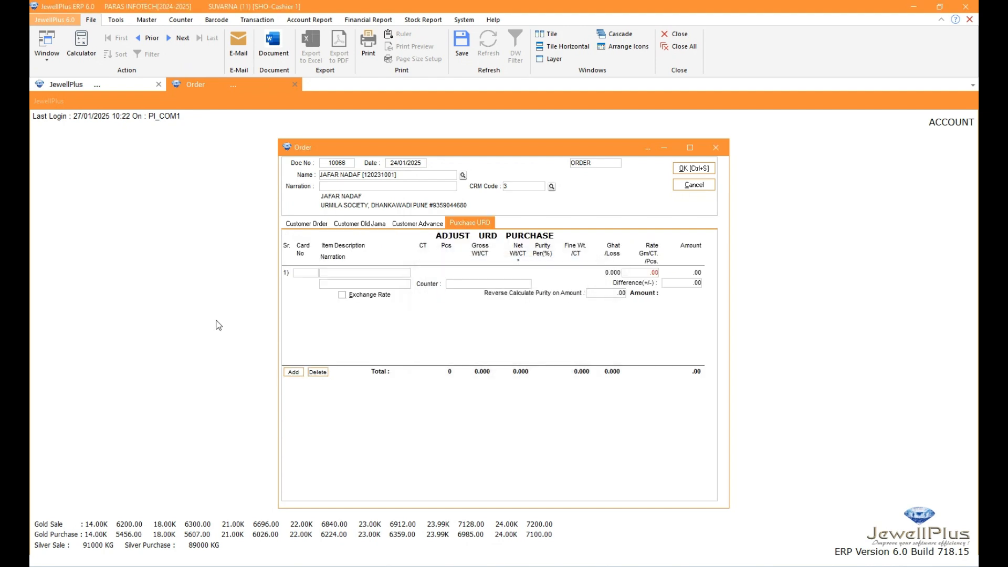
Add the customer's old gold as an old ornament received by entering item card 00001 under Customer Old Jama
{"action": "left_click", "coordinate": [360, 224]}
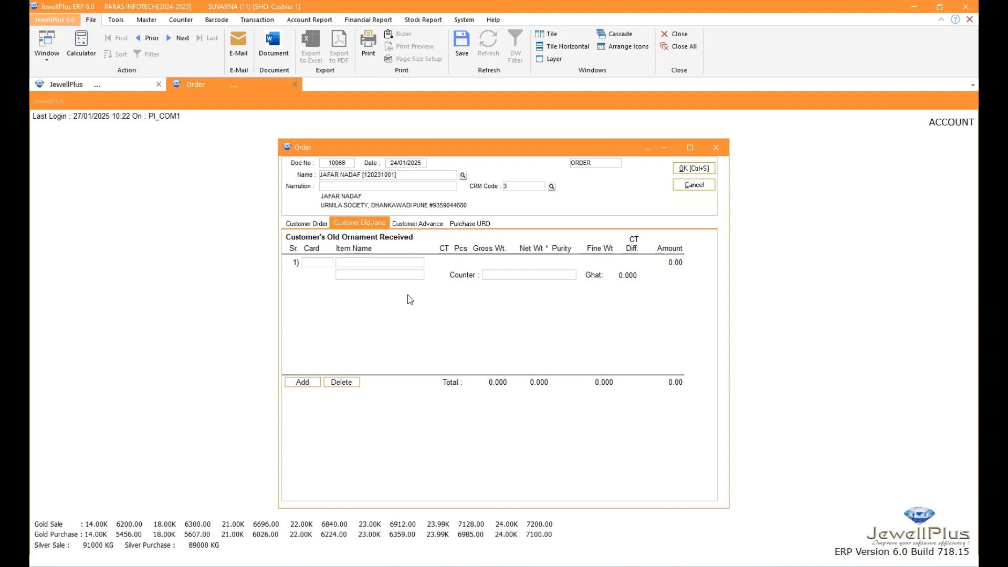
{"action": "left_click", "coordinate": [322, 265]}
{"action": "type", "text": "00001"}
{"action": "key", "text": "Return"}
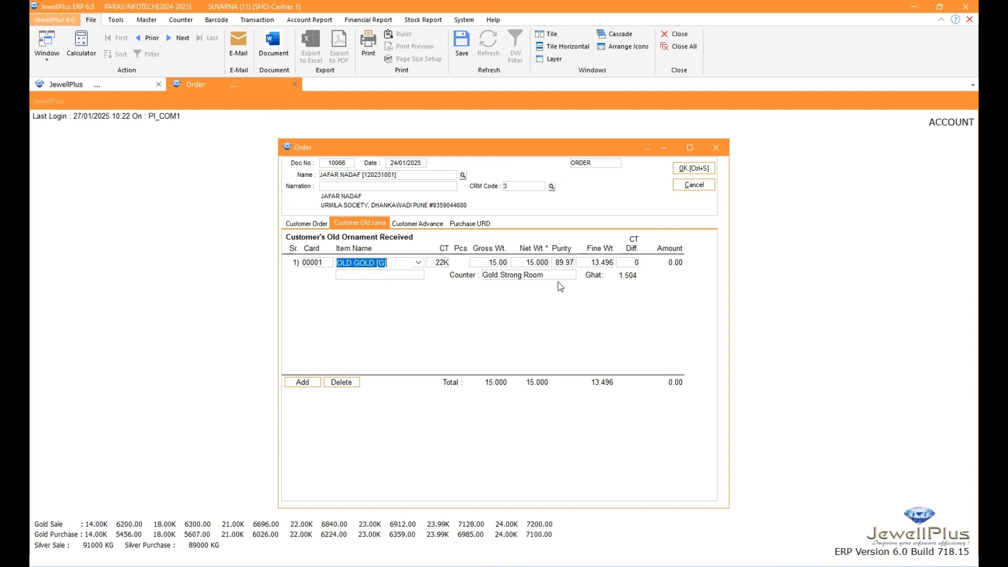
Compare the diamond necklace line's customer weight and sale weight with the old ornament entry
{"action": "left_click", "coordinate": [306, 223]}
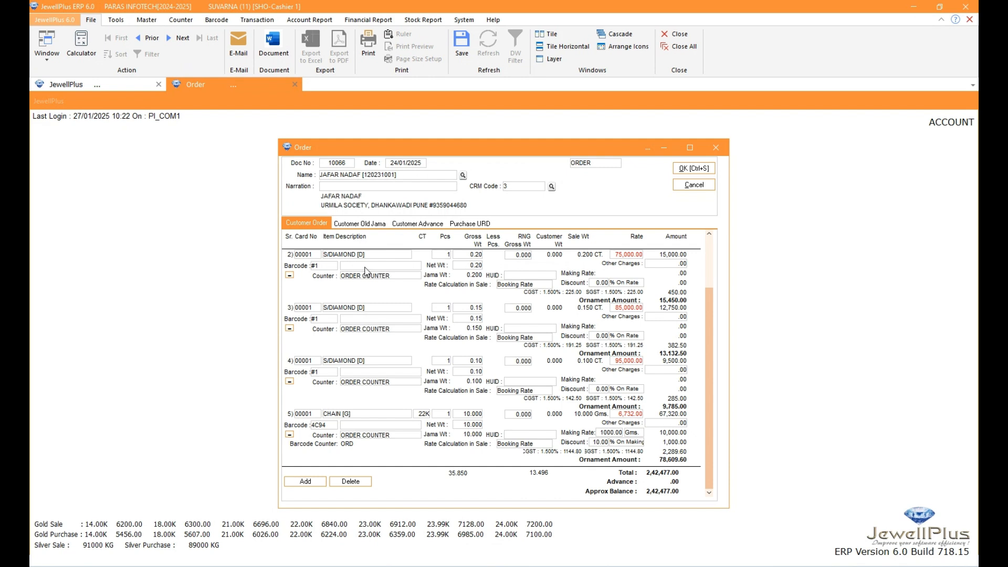
{"action": "scroll", "coordinate": [316, 289], "scroll_direction": "up", "scroll_amount": 2}
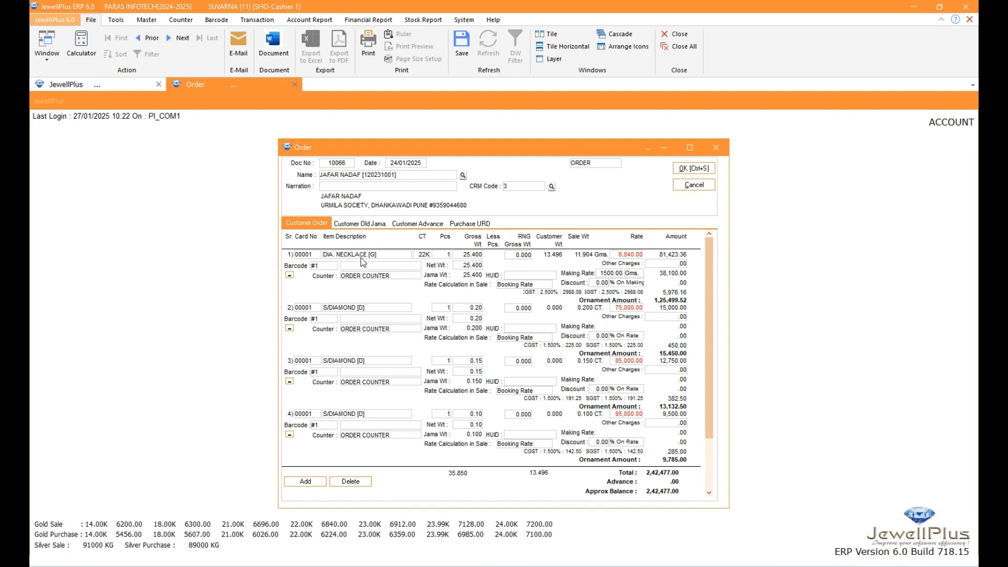
{"action": "left_click", "coordinate": [376, 225]}
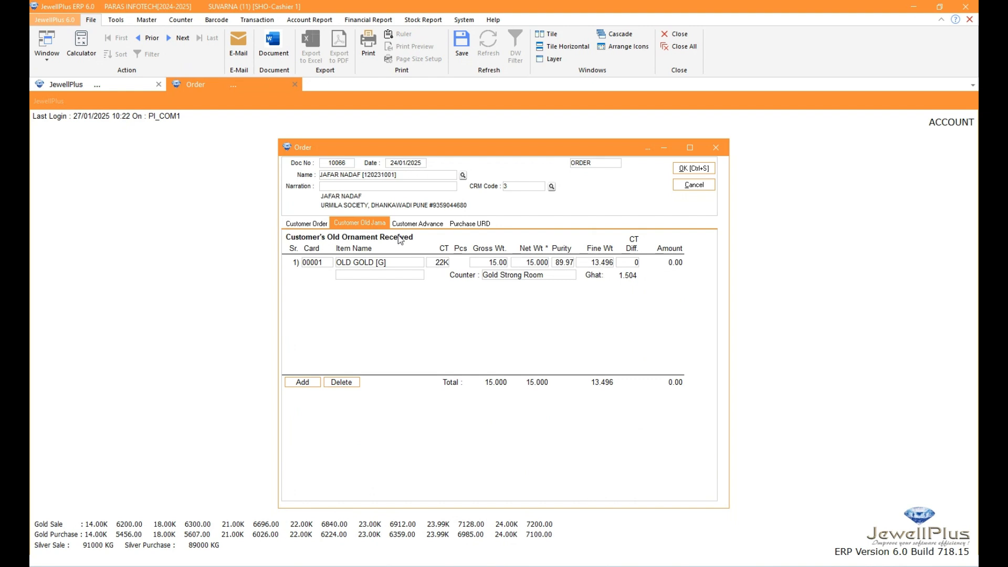
{"action": "left_click", "coordinate": [315, 224]}
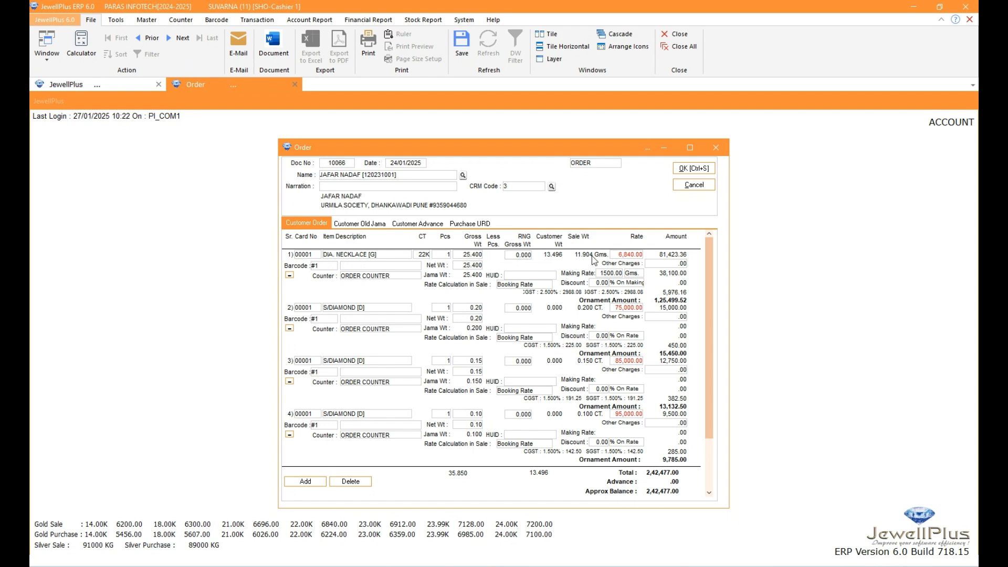
Delete the old gold line with card 00001 under Customer Old Jama and enter item card 00003 in its place
{"action": "left_click", "coordinate": [343, 224]}
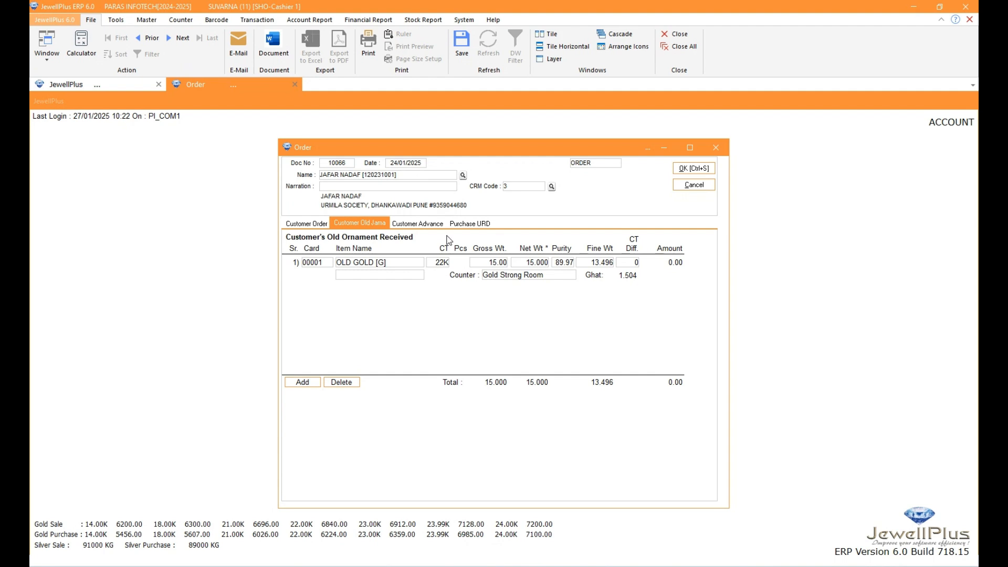
{"action": "left_click", "coordinate": [438, 267]}
{"action": "left_click", "coordinate": [435, 282]}
{"action": "left_click", "coordinate": [303, 382]}
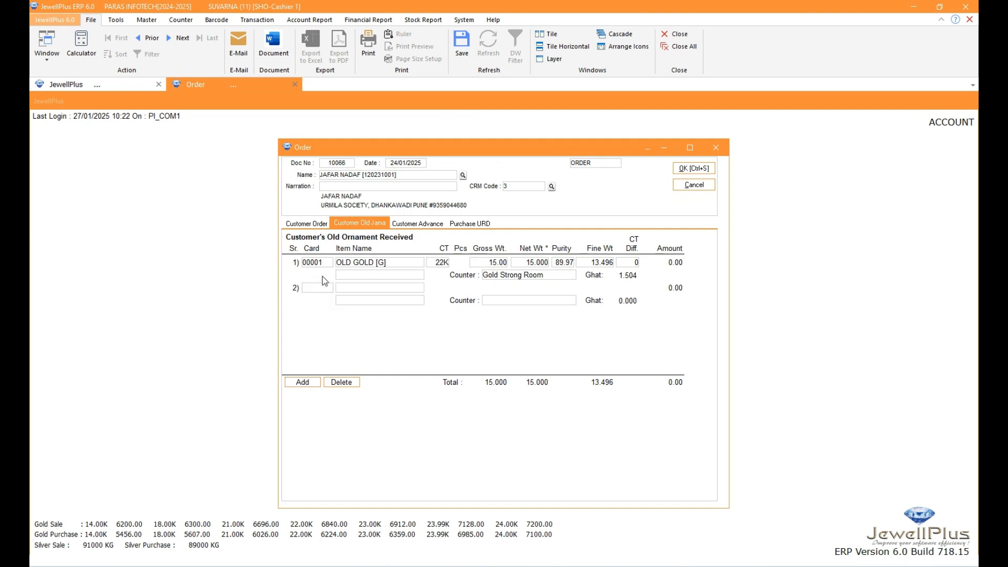
{"action": "left_click", "coordinate": [324, 262]}
{"action": "left_click", "coordinate": [338, 382]}
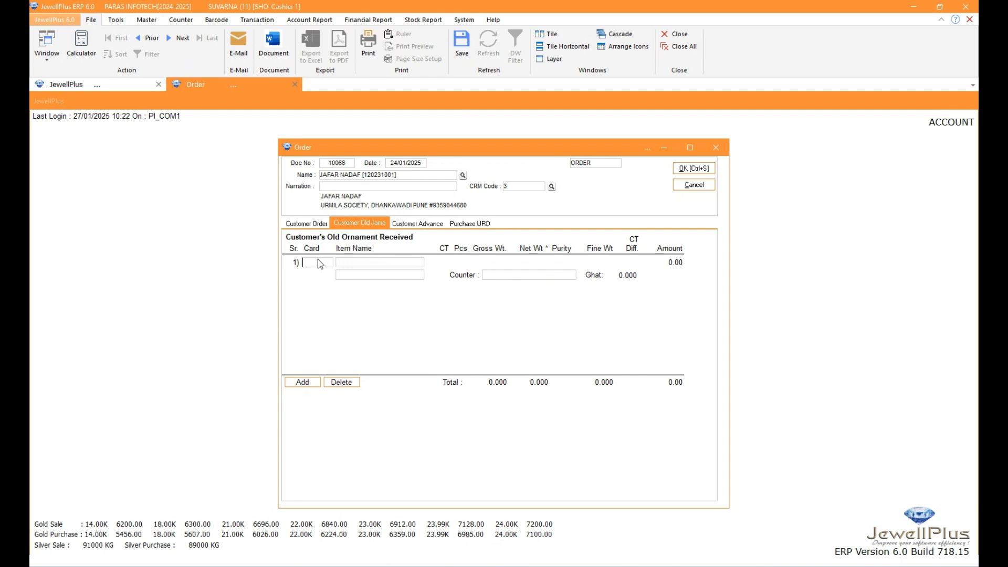
{"action": "type", "text": "00003"}
{"action": "key", "text": "Return"}
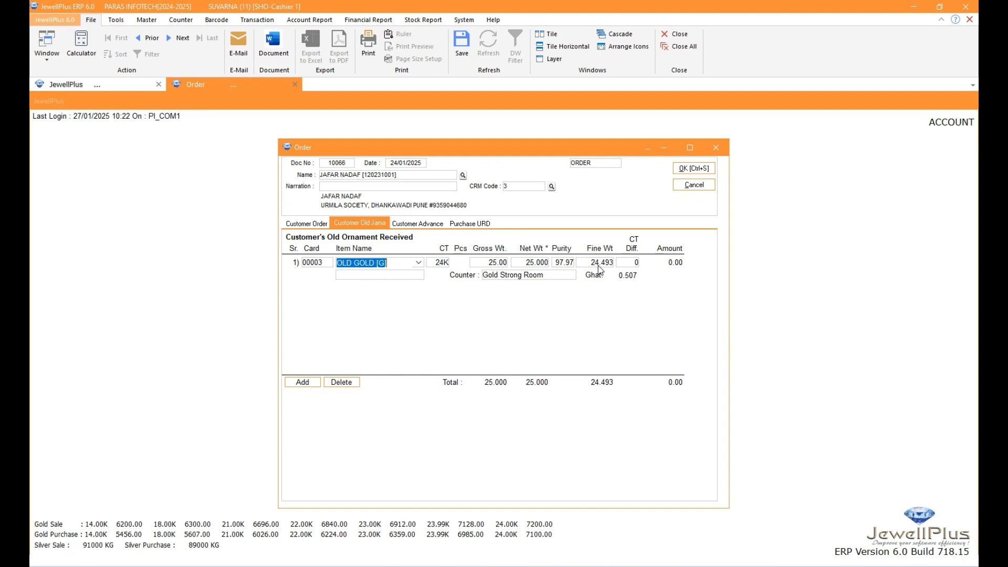
Compare the carat and customer weight of the diamond necklace line with the carat and fine weight of the old gold entry
{"action": "left_click", "coordinate": [301, 226]}
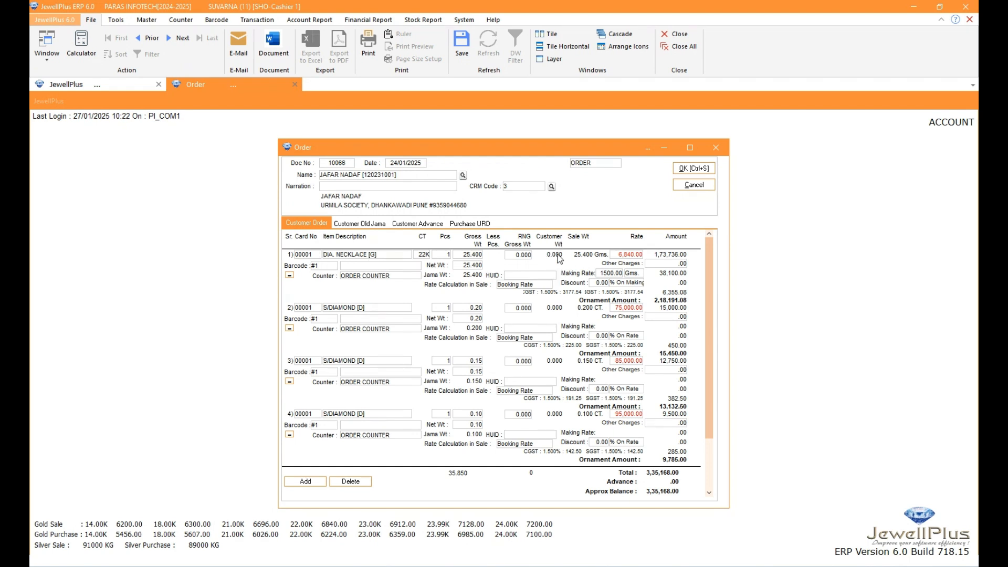
{"action": "left_click", "coordinate": [345, 225]}
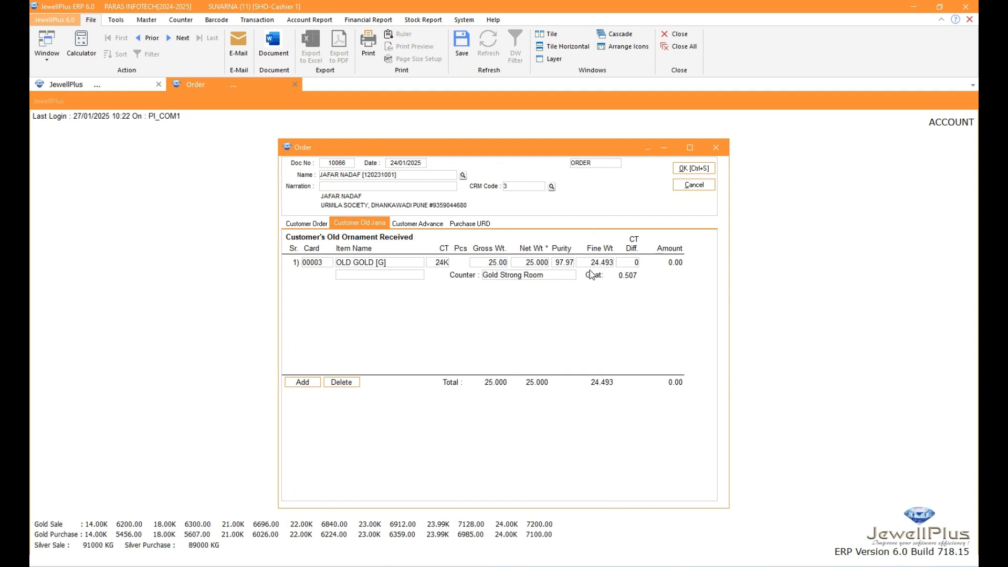
{"action": "left_click", "coordinate": [306, 223]}
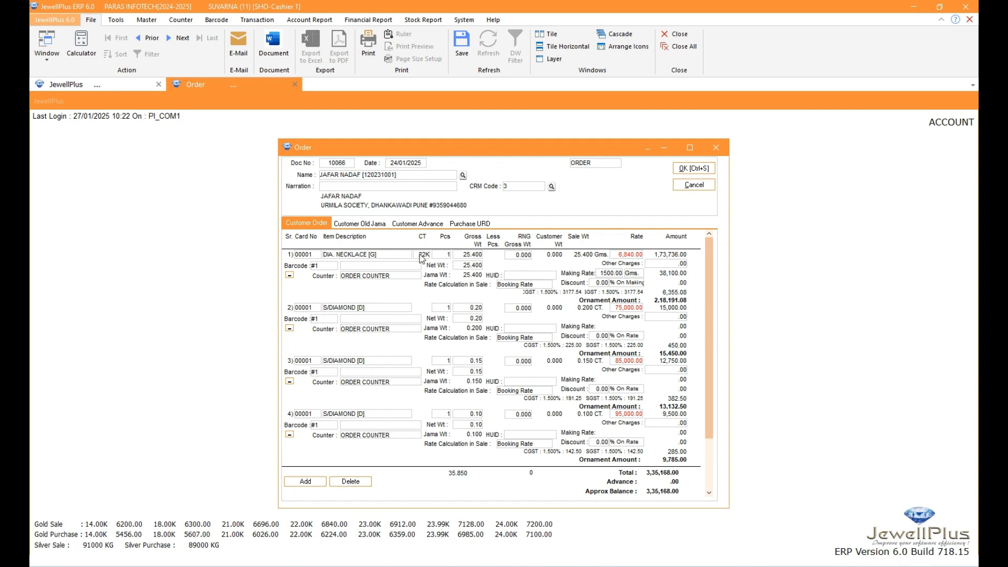
{"action": "left_click", "coordinate": [369, 224]}
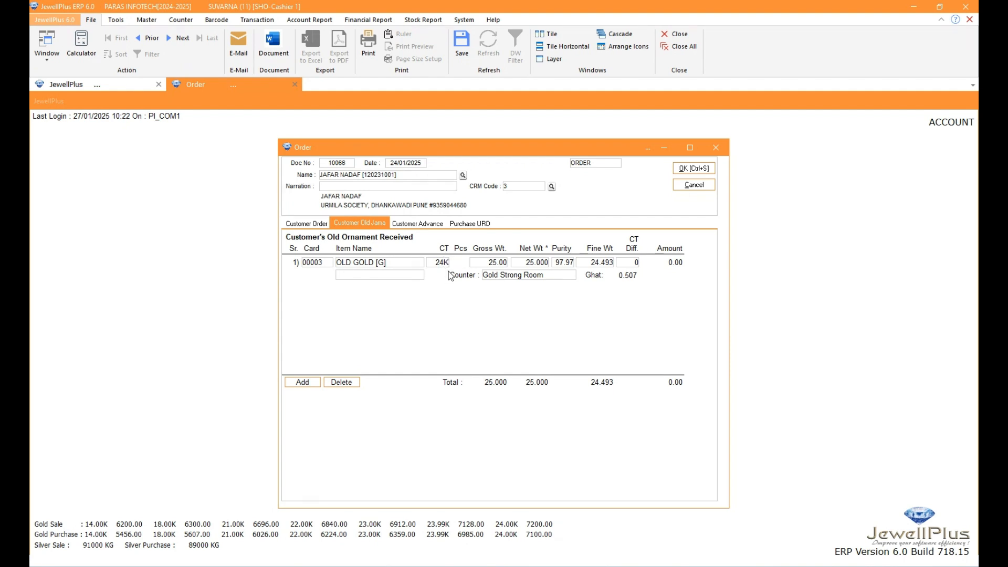
{"action": "left_click", "coordinate": [307, 224]}
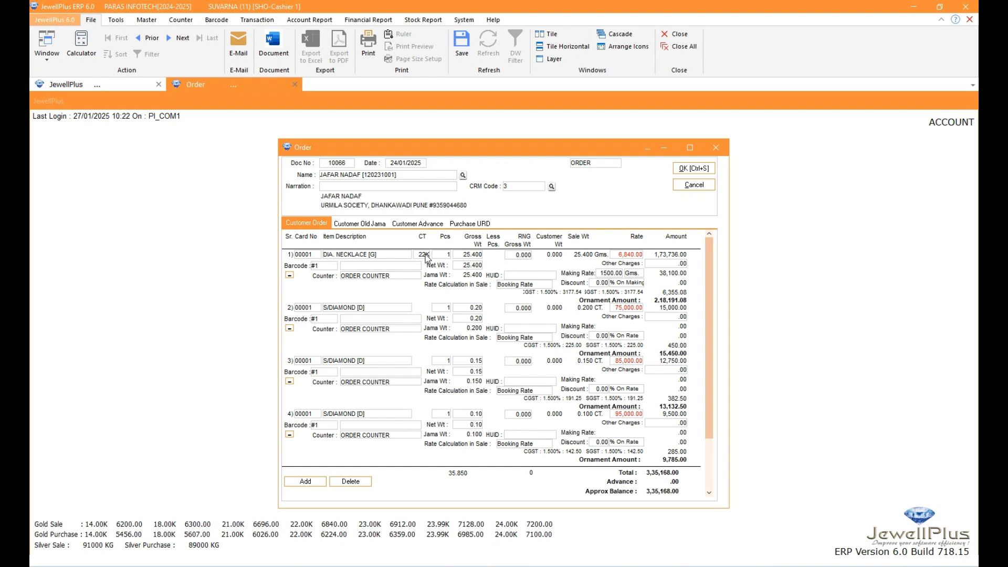
{"action": "left_click", "coordinate": [361, 223]}
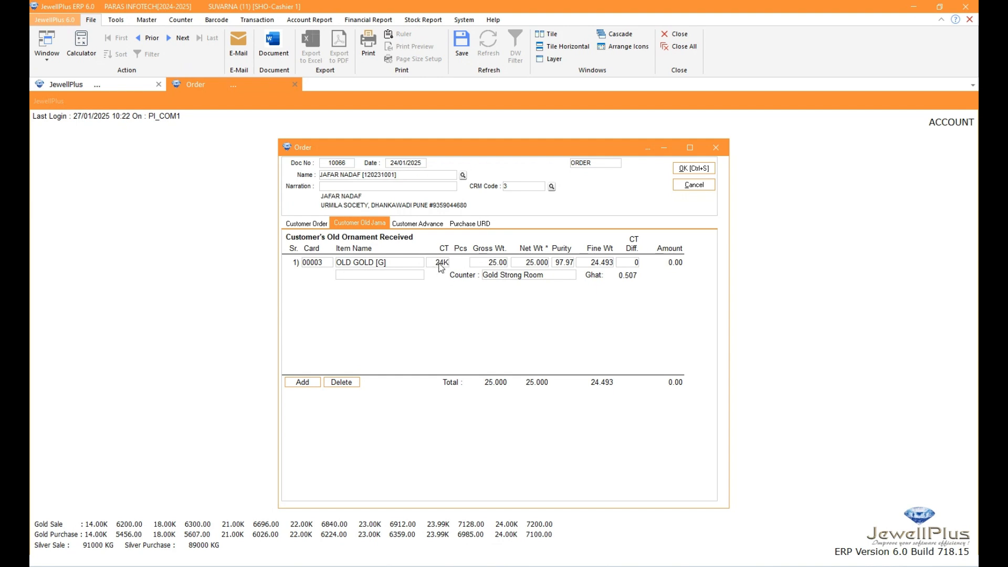
{"action": "left_click", "coordinate": [286, 223]}
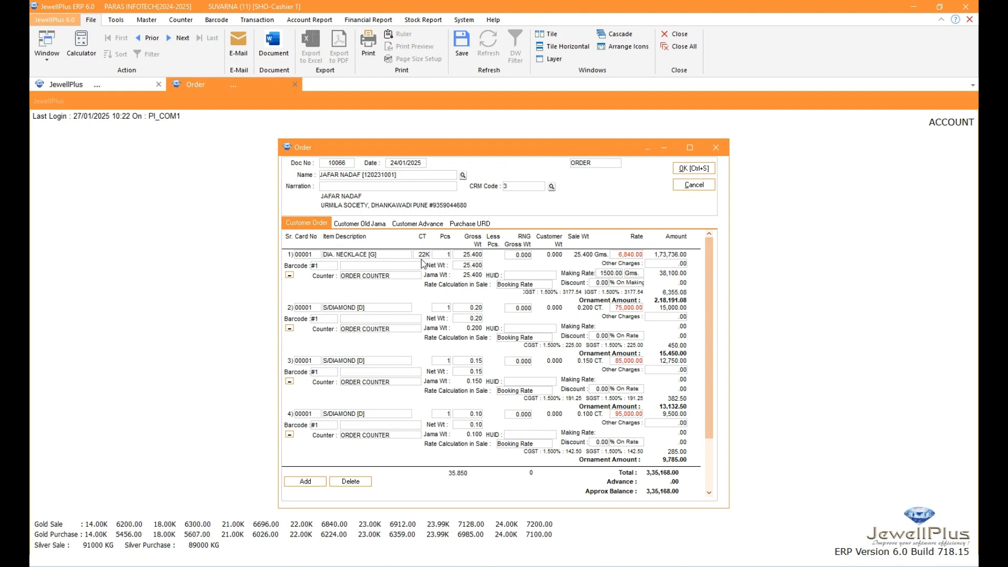
{"action": "left_click", "coordinate": [352, 224]}
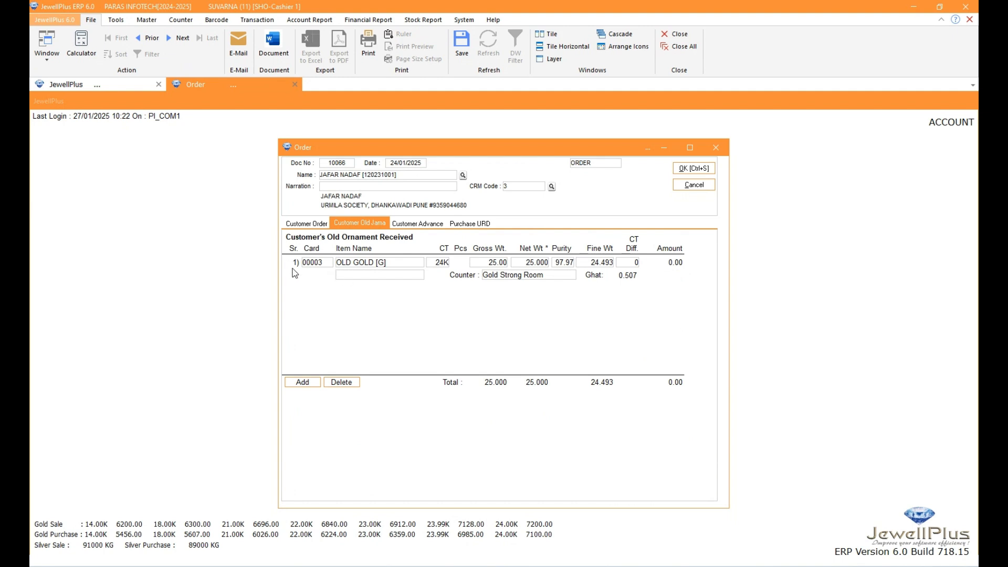
Add a second old ornament line for the item OLD GOLD [G]
{"action": "left_click", "coordinate": [437, 262]}
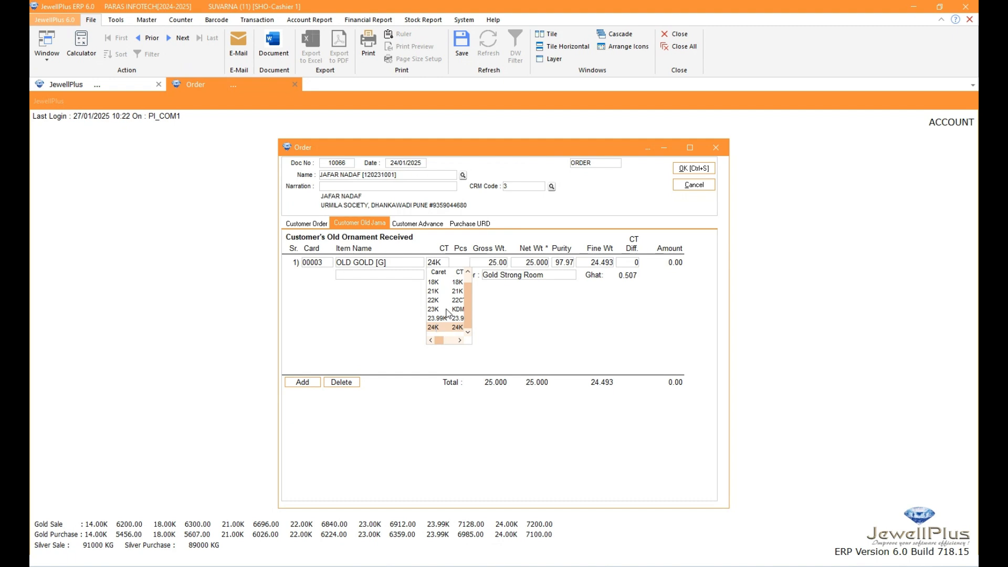
{"action": "left_click", "coordinate": [482, 266]}
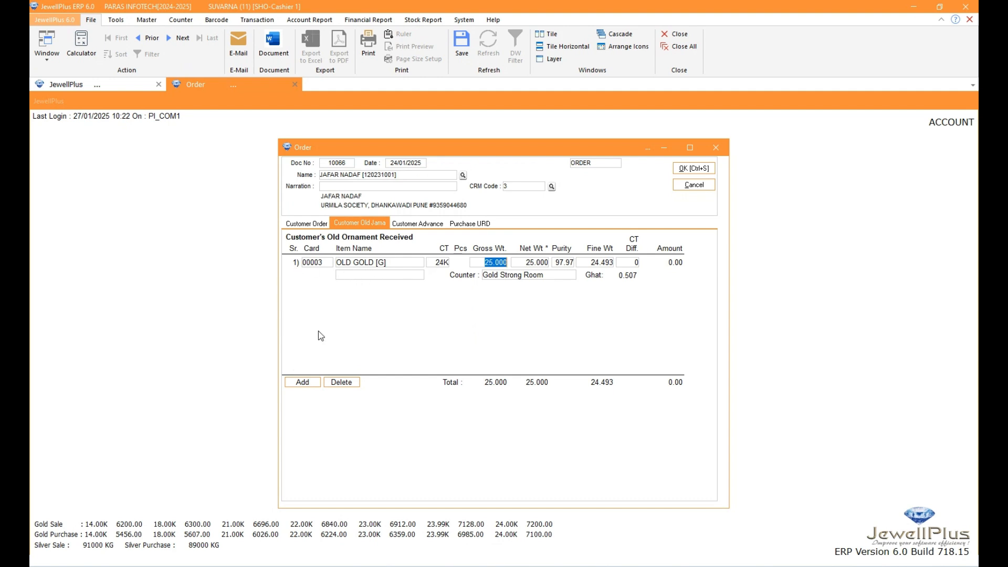
{"action": "left_click", "coordinate": [295, 383]}
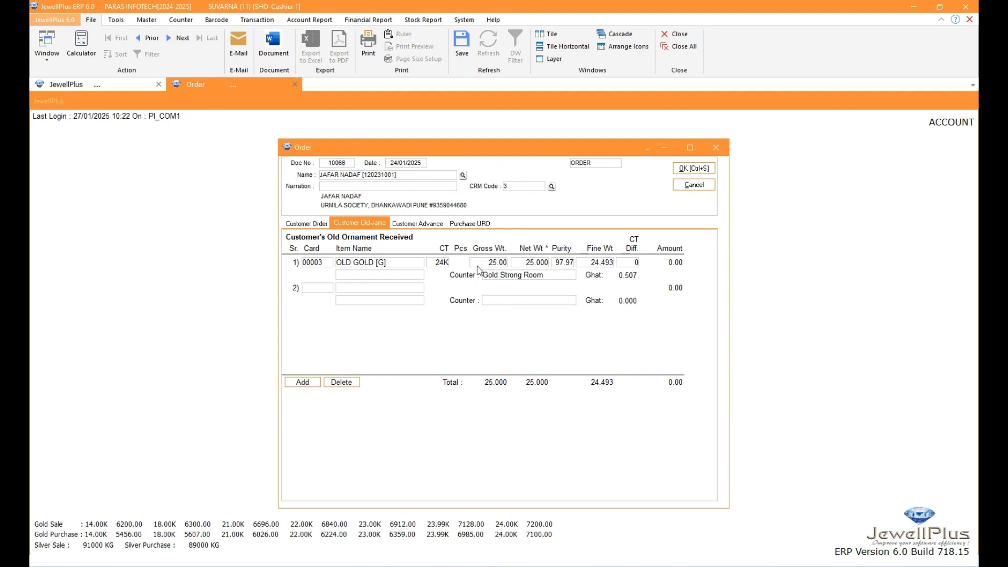
{"action": "left_click", "coordinate": [351, 289]}
{"action": "type", "text": "OLD GOLD [G"}
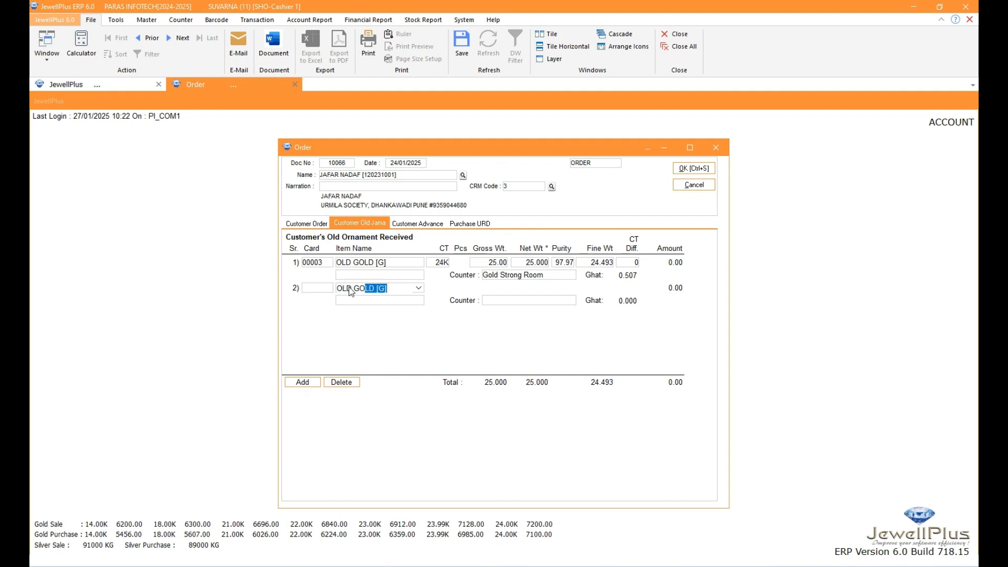
{"action": "key", "text": "Return"}
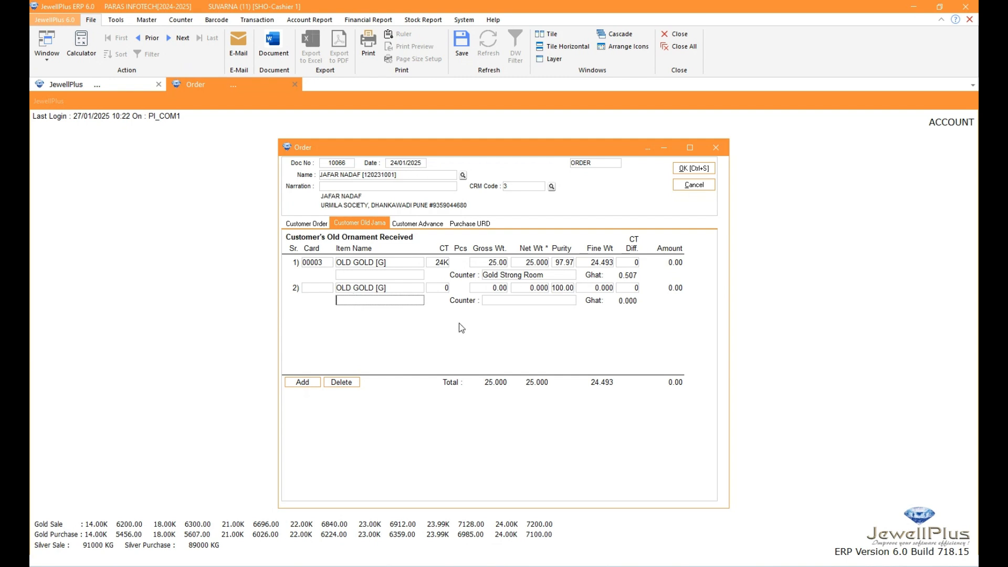
Set the second old gold line to 22K with a gross weight of 25 and a purity of 97.97
{"action": "left_click", "coordinate": [430, 289]}
{"action": "type", "text": "22K"}
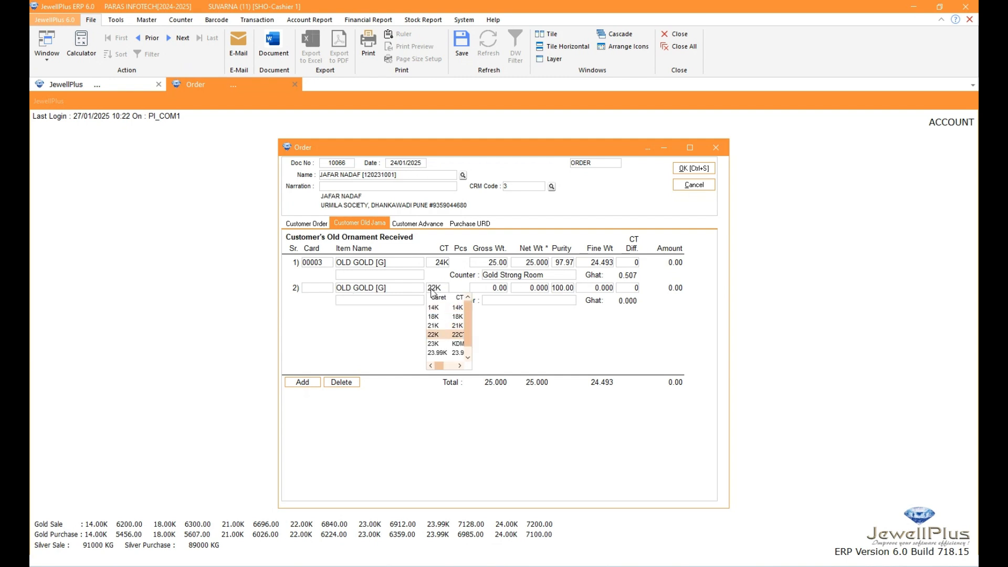
{"action": "key", "text": "Return"}
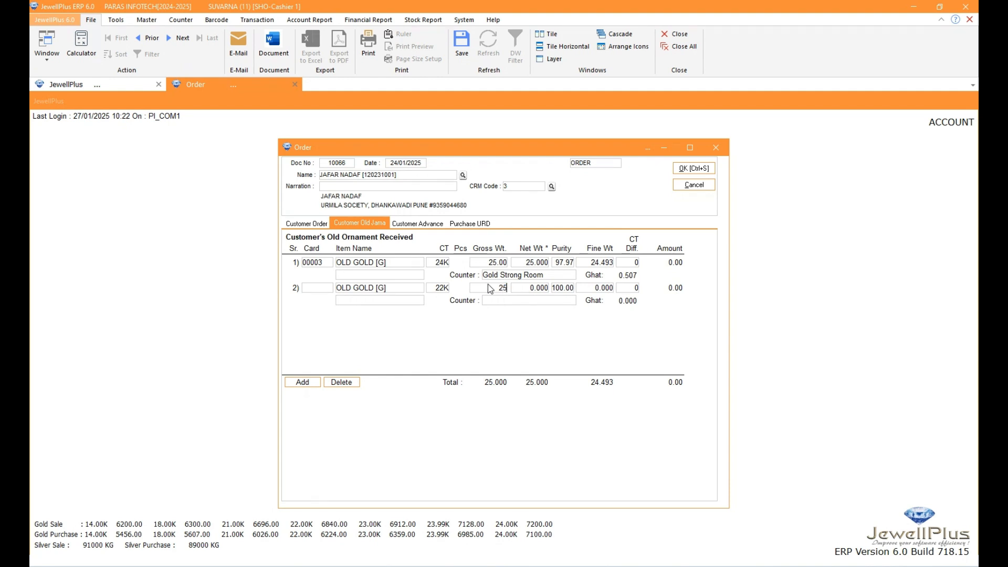
{"action": "key", "text": "Return"}
{"action": "key", "text": "Return"}
{"action": "type", "text": "97.97"}
{"action": "key", "text": "Return"}
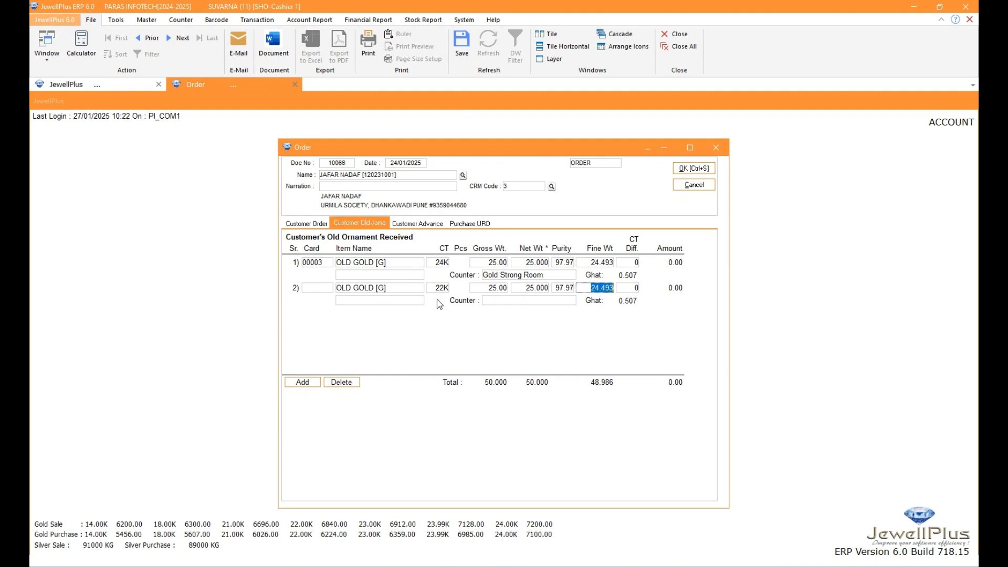
Check the necklace's customer weight in the order and set the carat difference of the second old gold line to 24K
{"action": "left_click", "coordinate": [314, 225]}
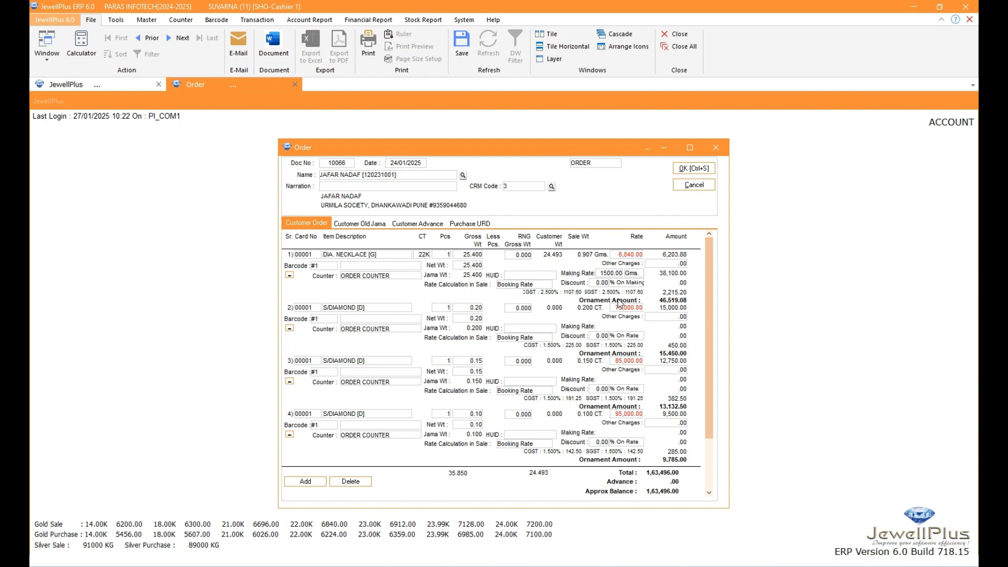
{"action": "left_click", "coordinate": [362, 223]}
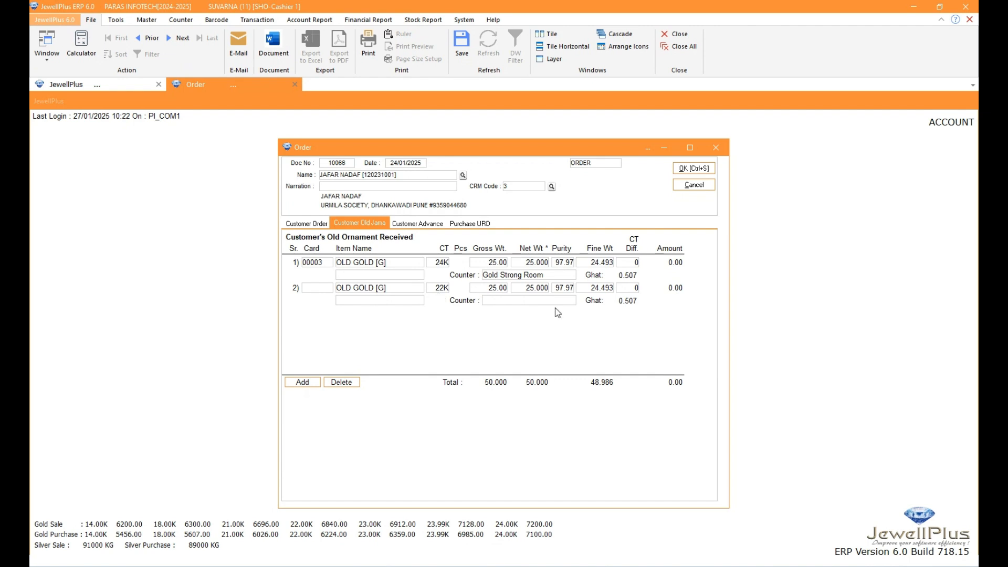
{"action": "left_click", "coordinate": [634, 290]}
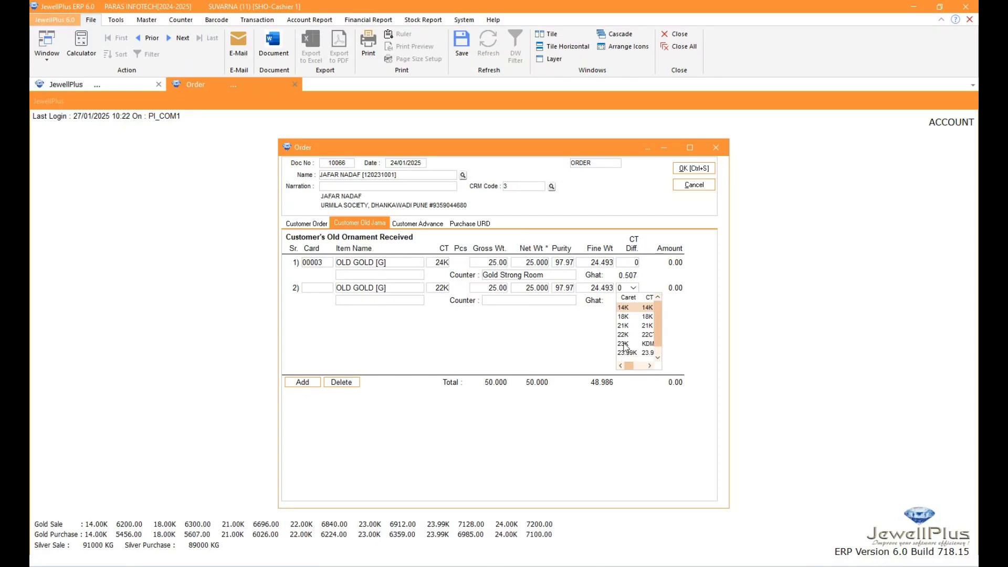
{"action": "scroll", "coordinate": [635, 338], "scroll_direction": "down", "scroll_amount": 1}
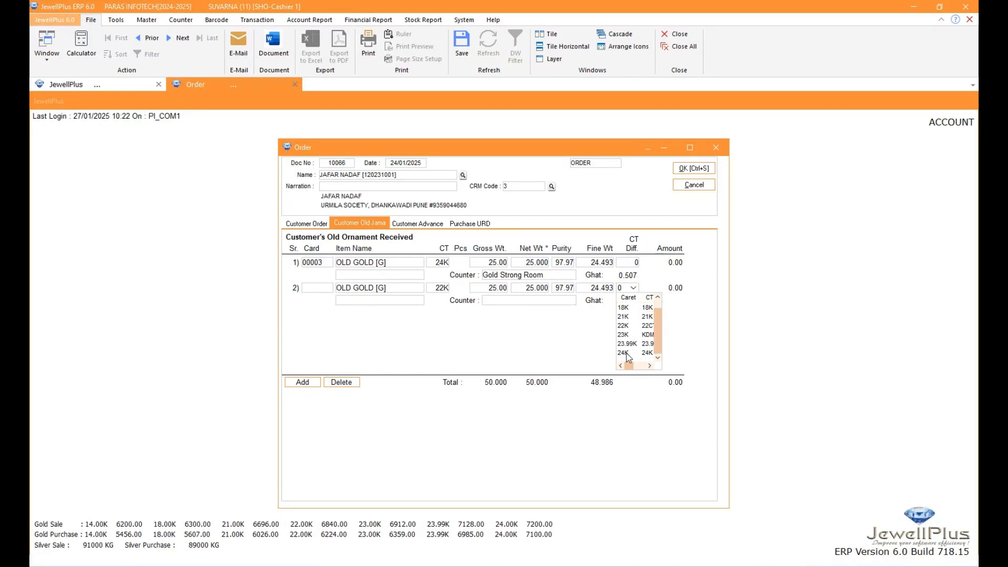
{"action": "left_click", "coordinate": [625, 352]}
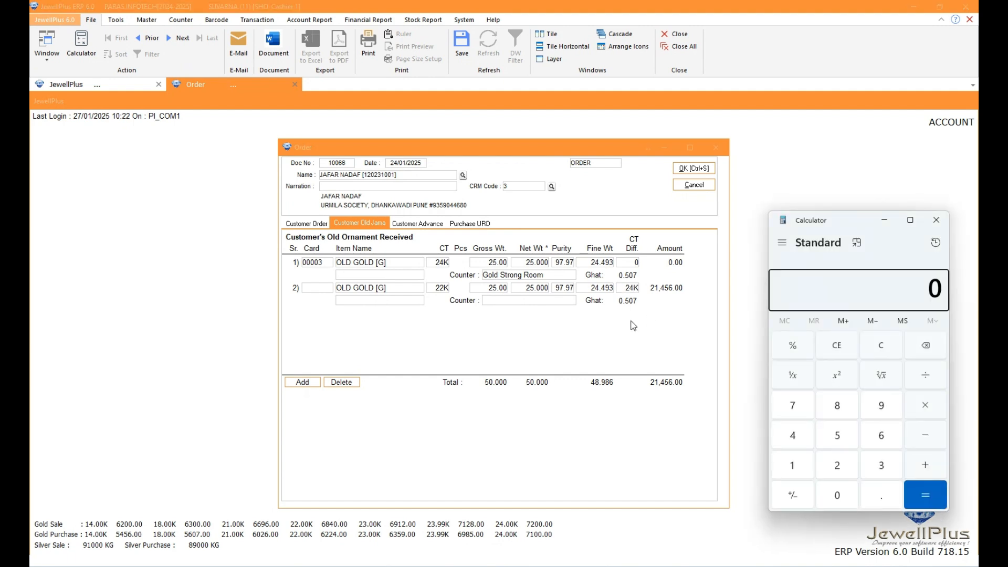
{"action": "left_click", "coordinate": [839, 296]}
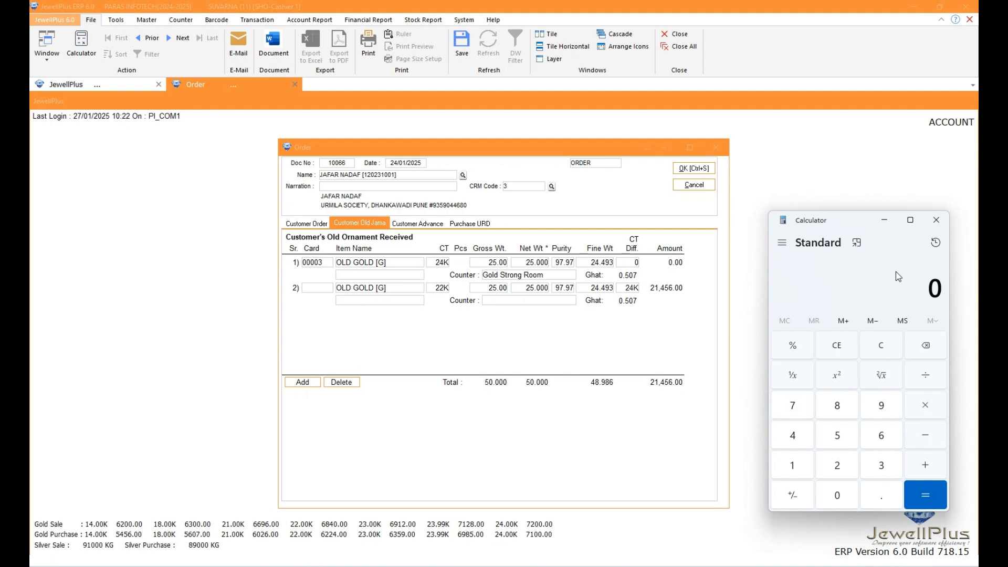
{"action": "type", "text": "6,224"}
{"action": "key", "text": "minus"}
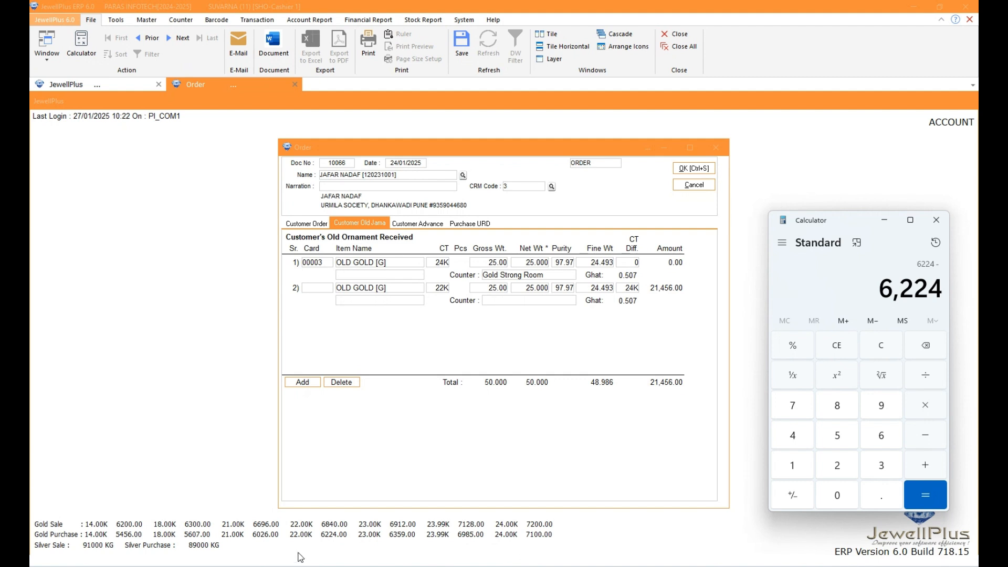
{"action": "left_click", "coordinate": [877, 350]}
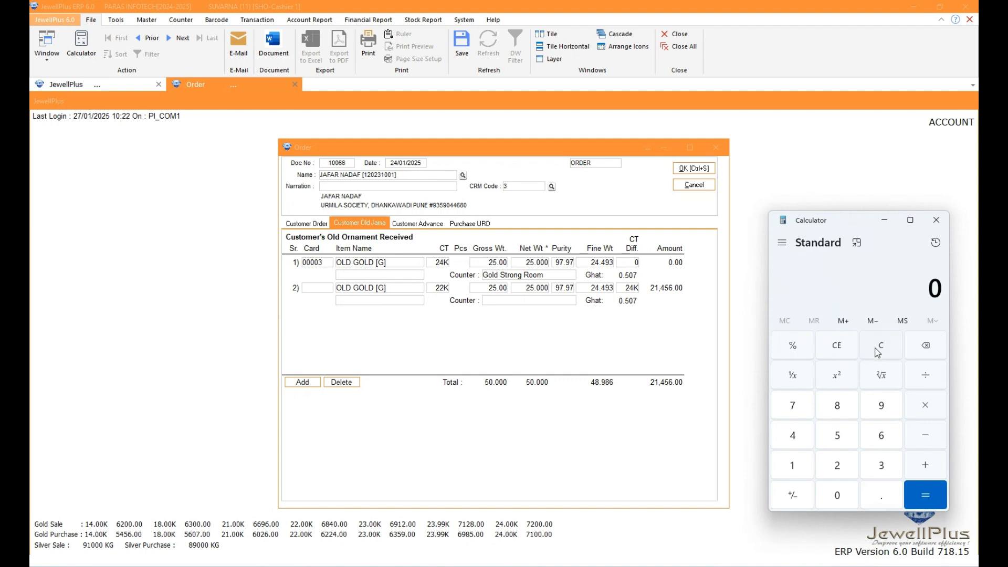
In Calculator, subtract the 22K gold purchase rate of 6224 from the 24K purchase rate of 7100
{"action": "type", "text": "7,100"}
{"action": "key", "text": "minus"}
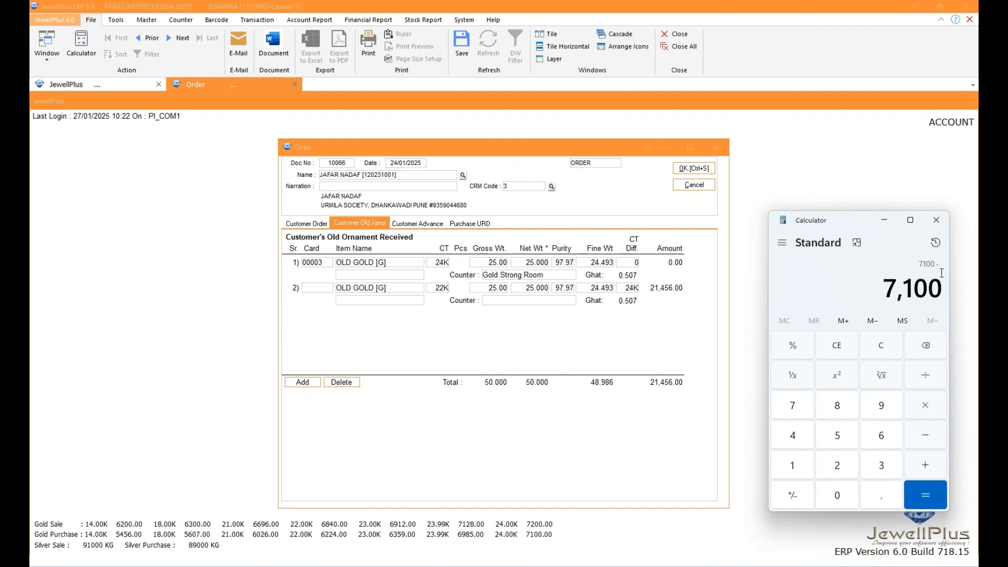
{"action": "type", "text": "6,224"}
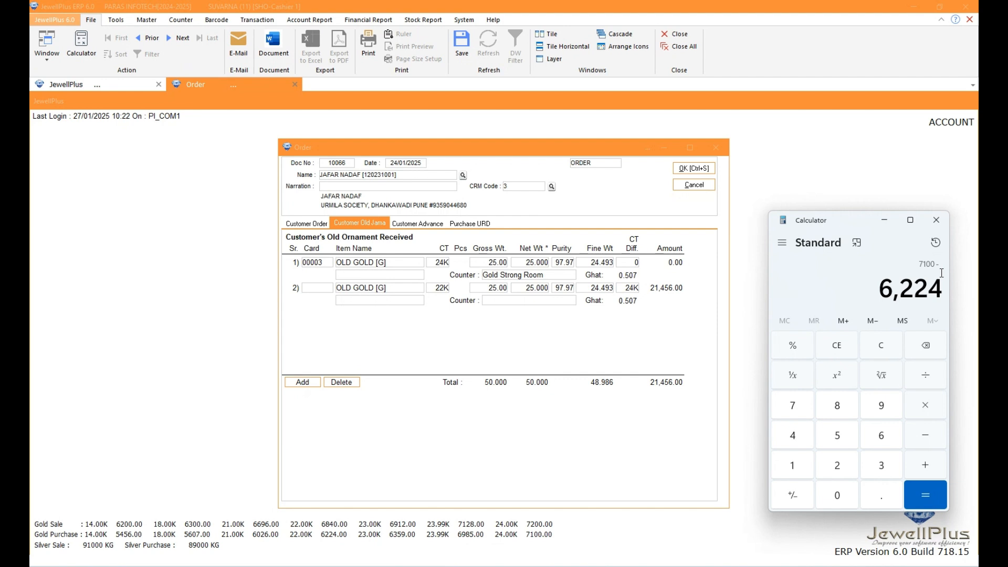
{"action": "key", "text": "Return"}
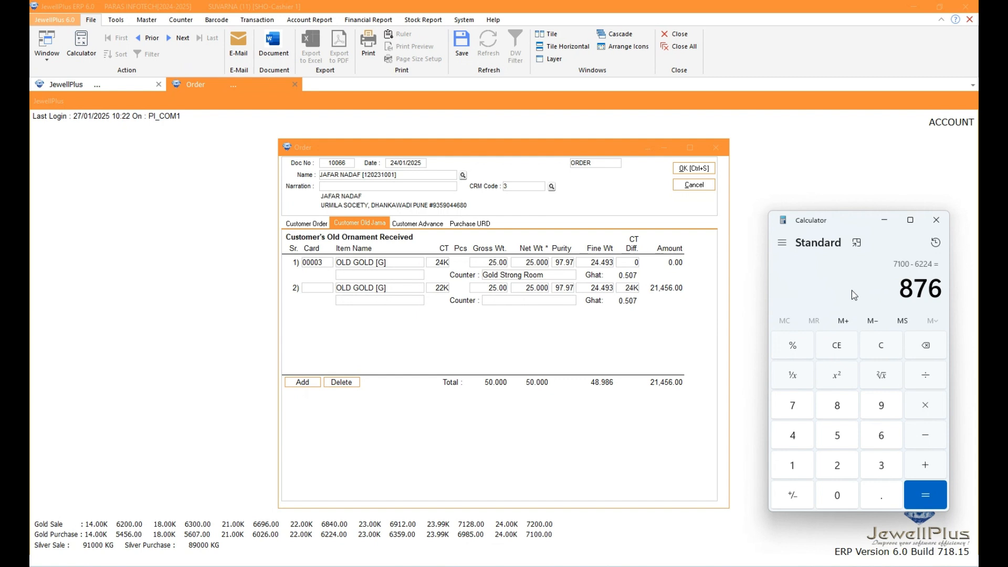
Multiply the rate difference by the fine weight of 24.493, and check the advance amount on the customer order
{"action": "key", "text": "asterisk"}
{"action": "type", "text": "24"}
{"action": "key", "text": "period"}
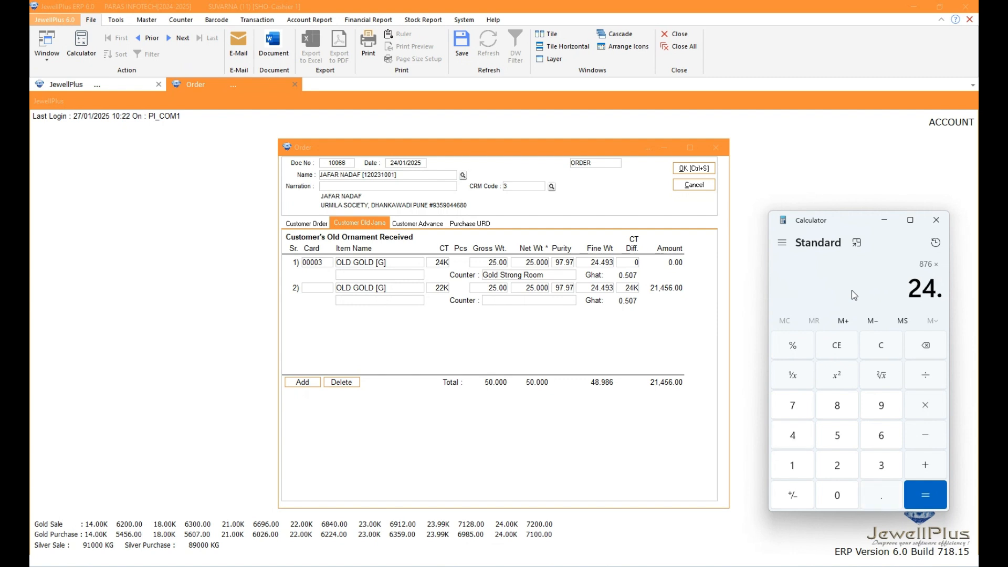
{"action": "type", "text": "493"}
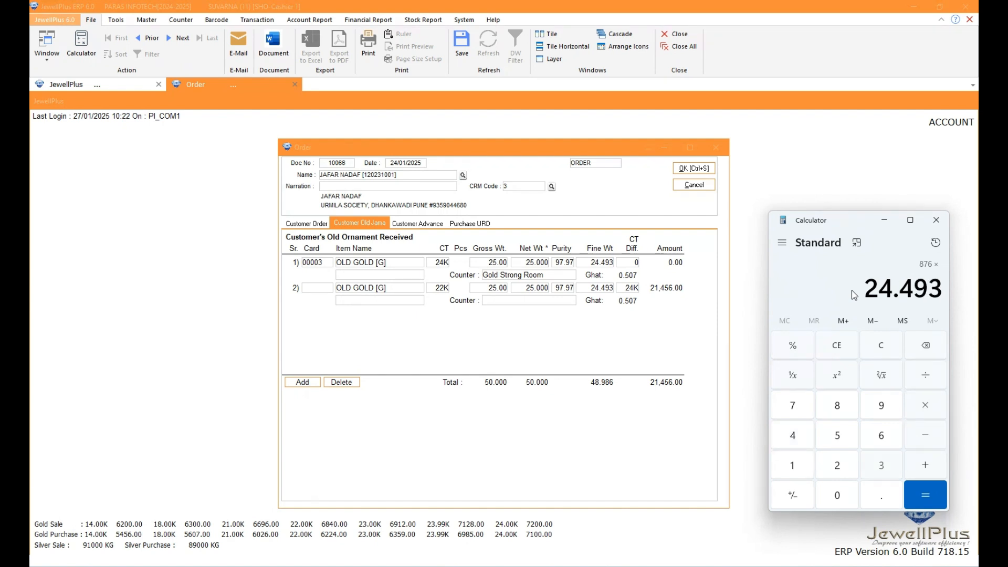
{"action": "key", "text": "Return"}
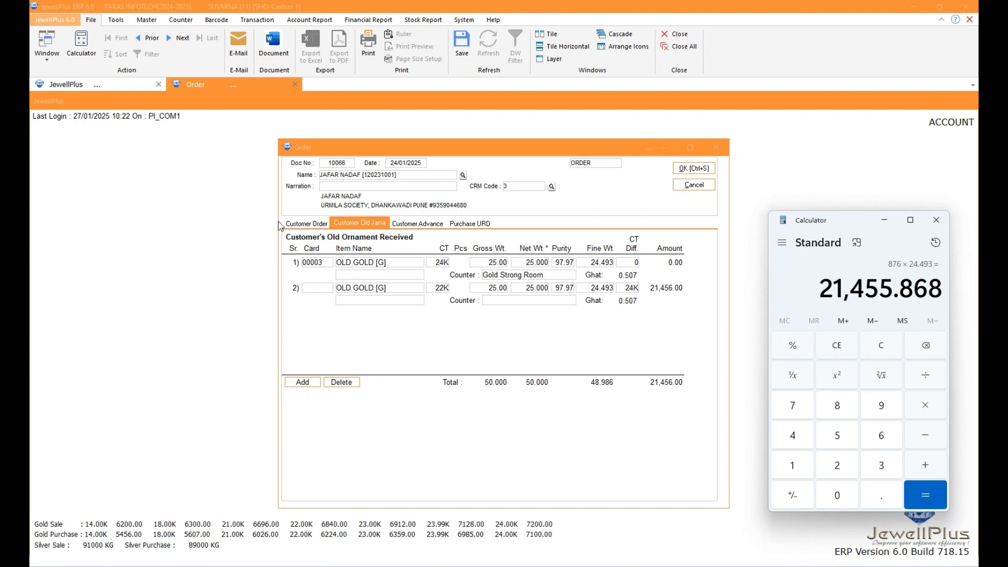
{"action": "left_click", "coordinate": [317, 223]}
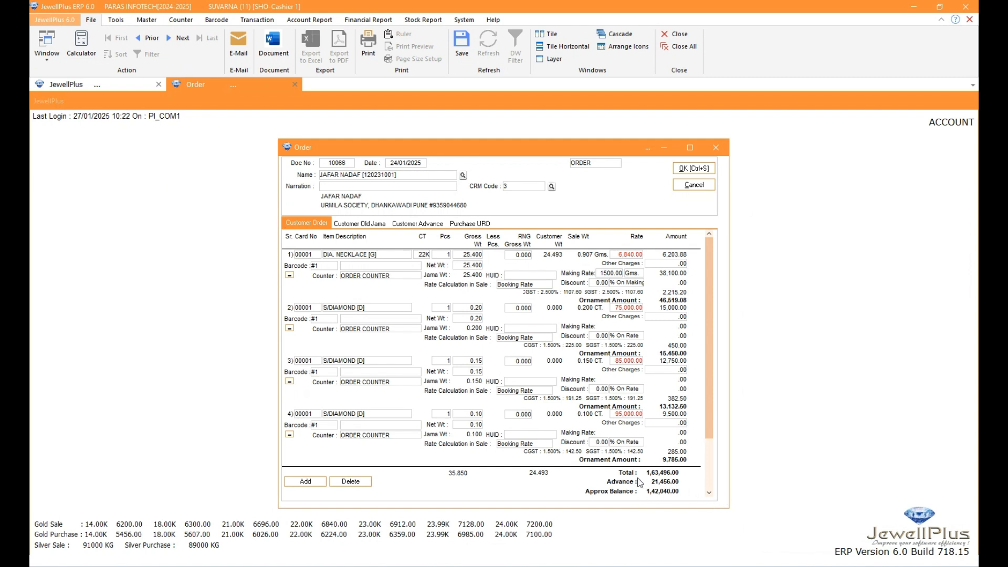
Delete the first, 24K old gold line from the customer's old ornaments and check the customer weight and advance on the order
{"action": "left_click", "coordinate": [361, 223]}
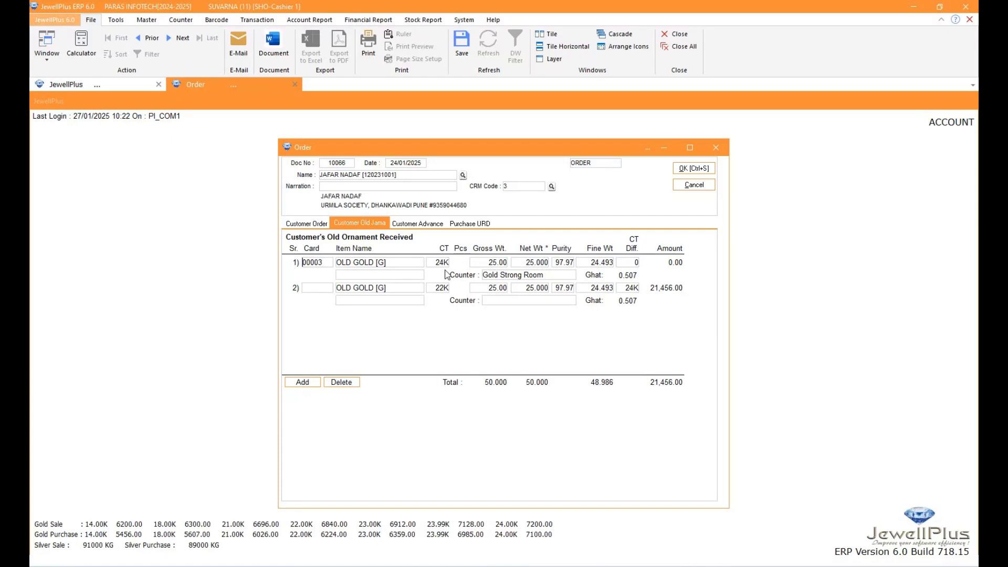
{"action": "left_click", "coordinate": [342, 383]}
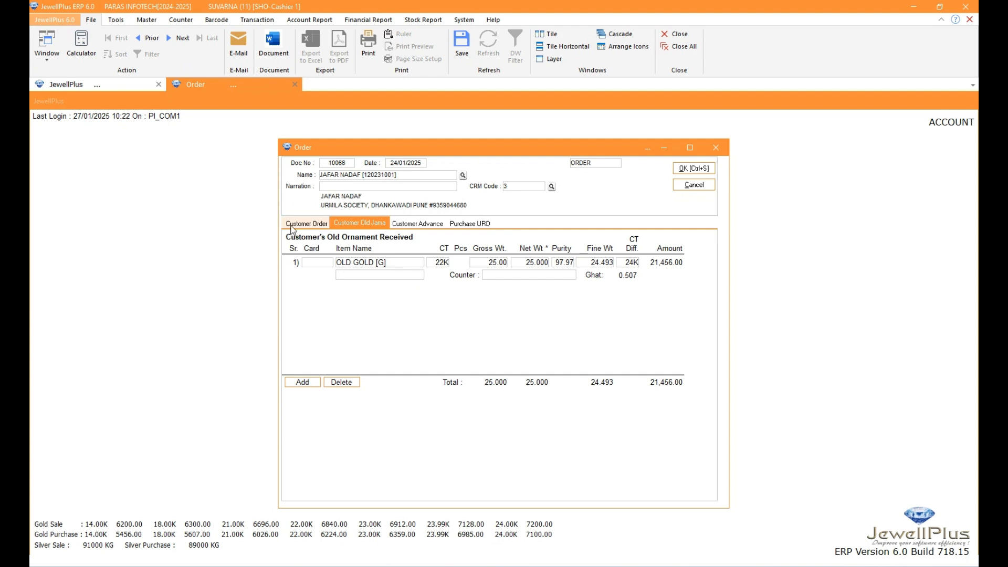
{"action": "left_click", "coordinate": [306, 223]}
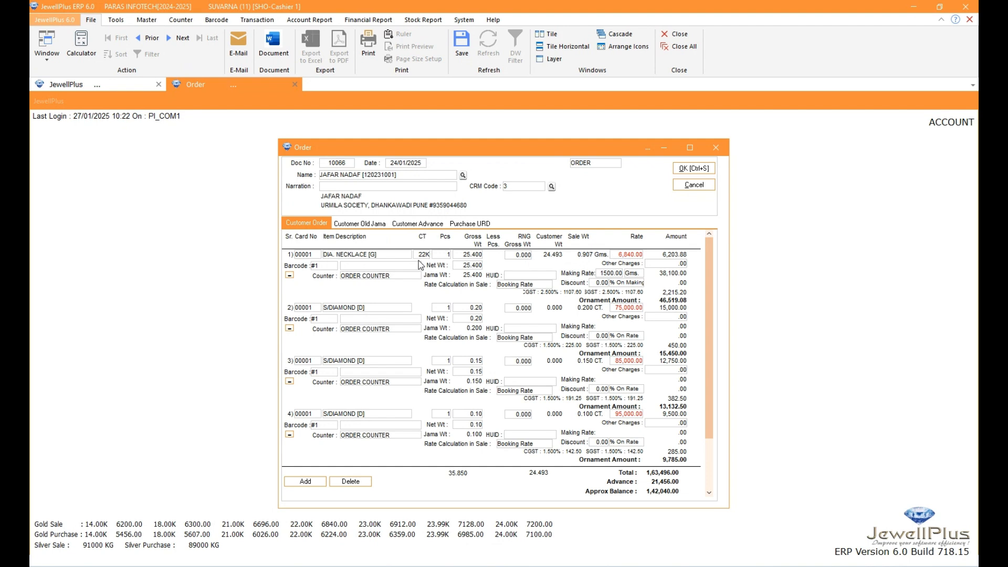
Change the remaining old gold line's carat to 18K and check its effect on the necklace's customer weight in the order
{"action": "left_click", "coordinate": [362, 224]}
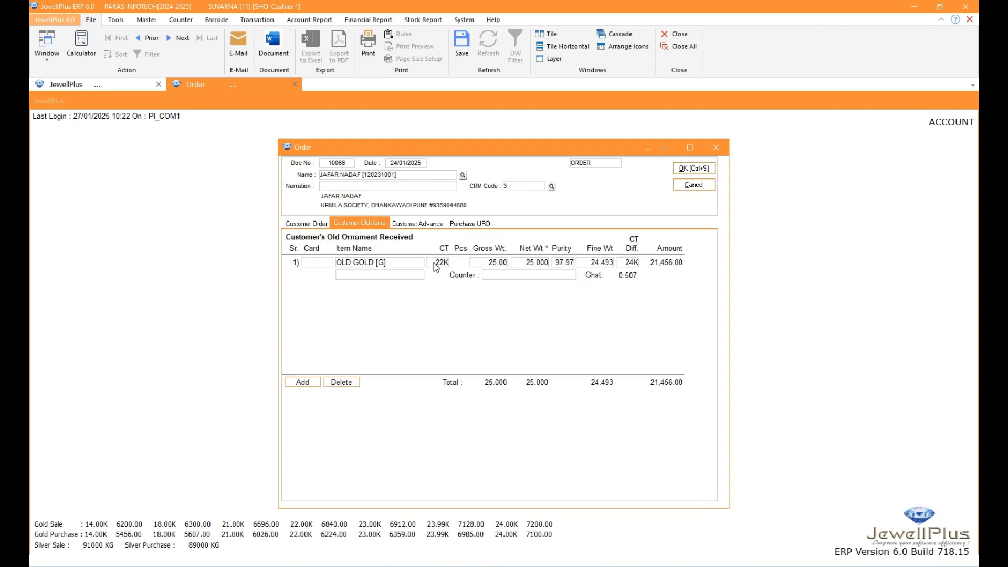
{"action": "left_click", "coordinate": [437, 263]}
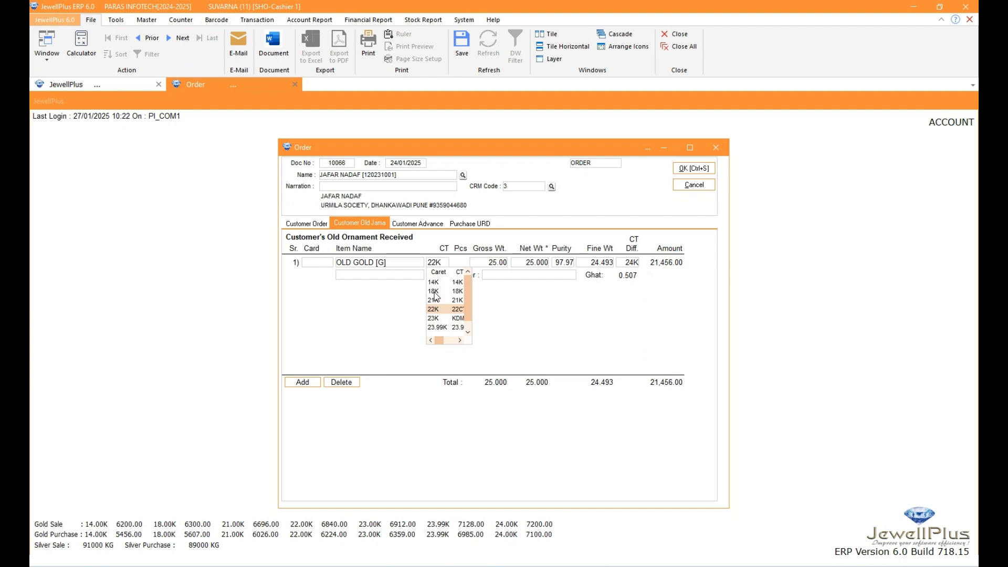
{"action": "left_click", "coordinate": [434, 293]}
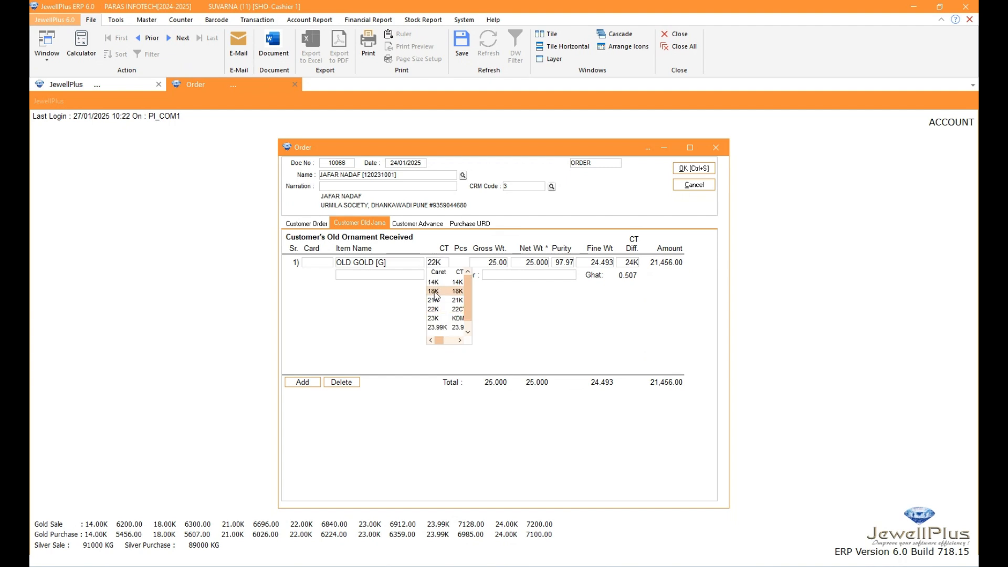
{"action": "left_click", "coordinate": [515, 275]}
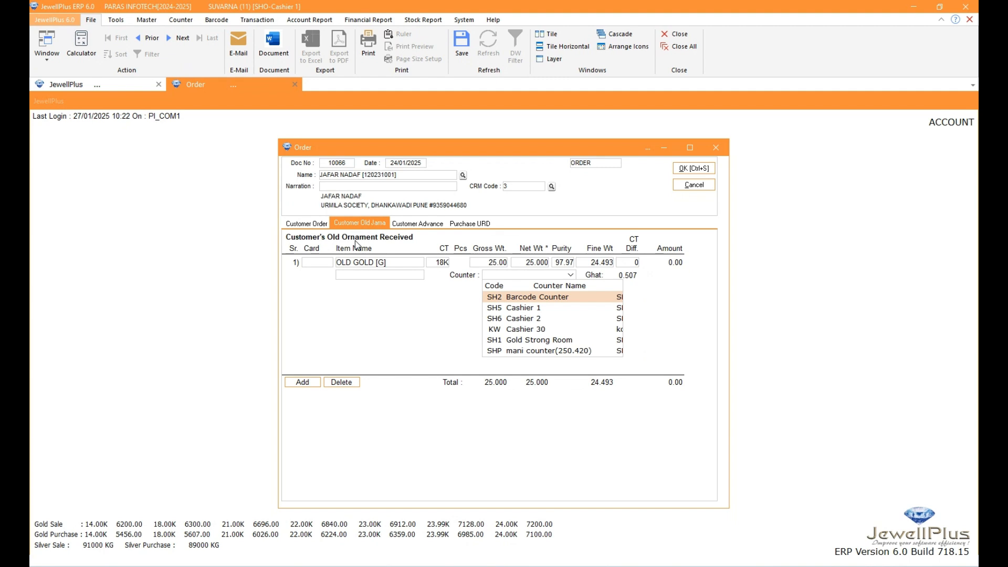
{"action": "left_click", "coordinate": [302, 223]}
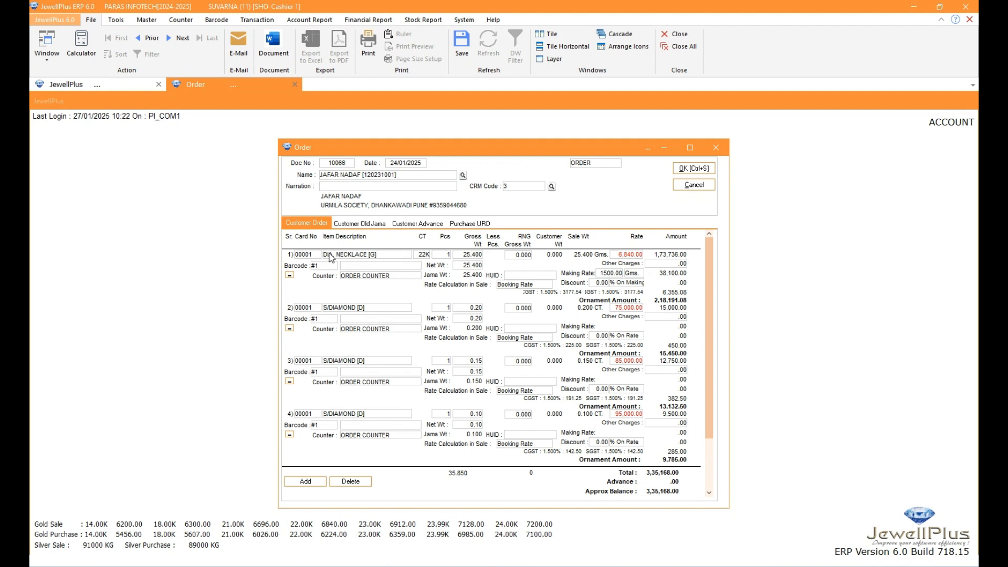
{"action": "left_click", "coordinate": [348, 224]}
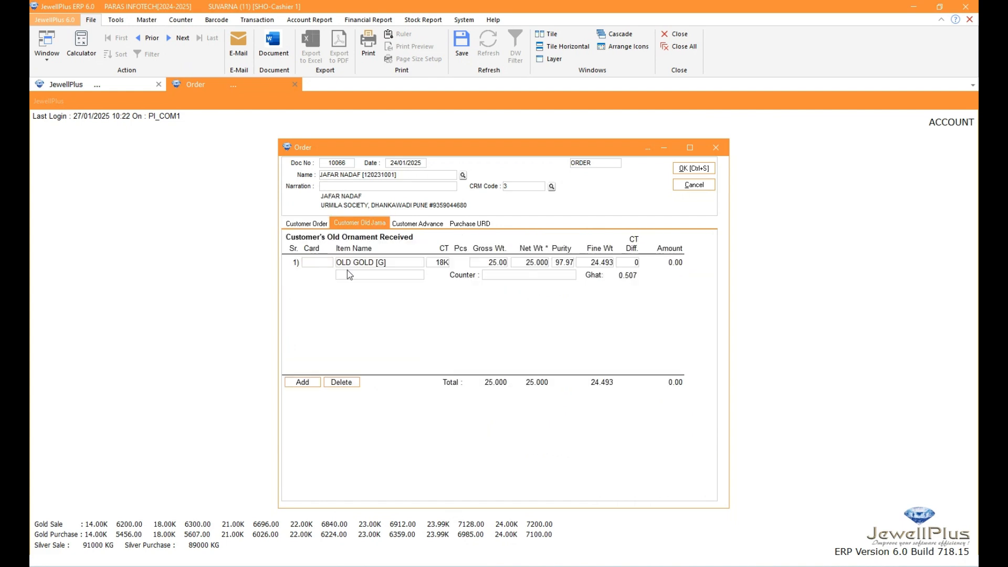
{"action": "left_click", "coordinate": [304, 225]}
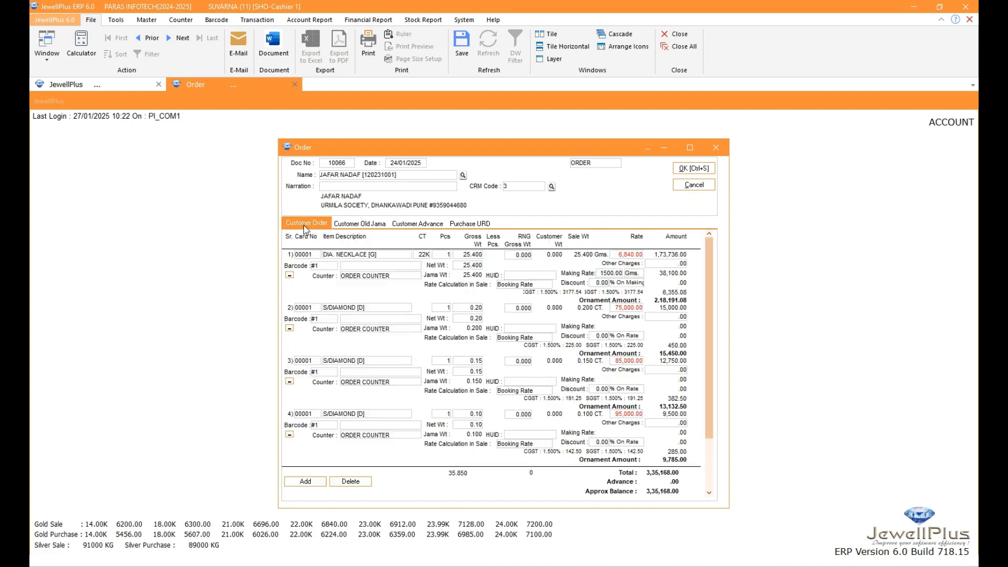
{"action": "left_click", "coordinate": [352, 224]}
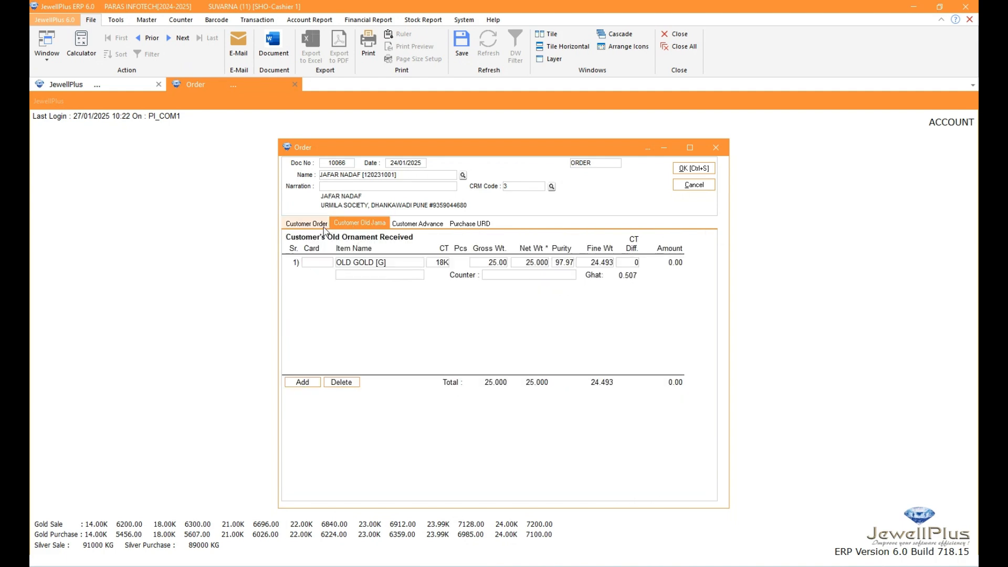
{"action": "left_click", "coordinate": [309, 225]}
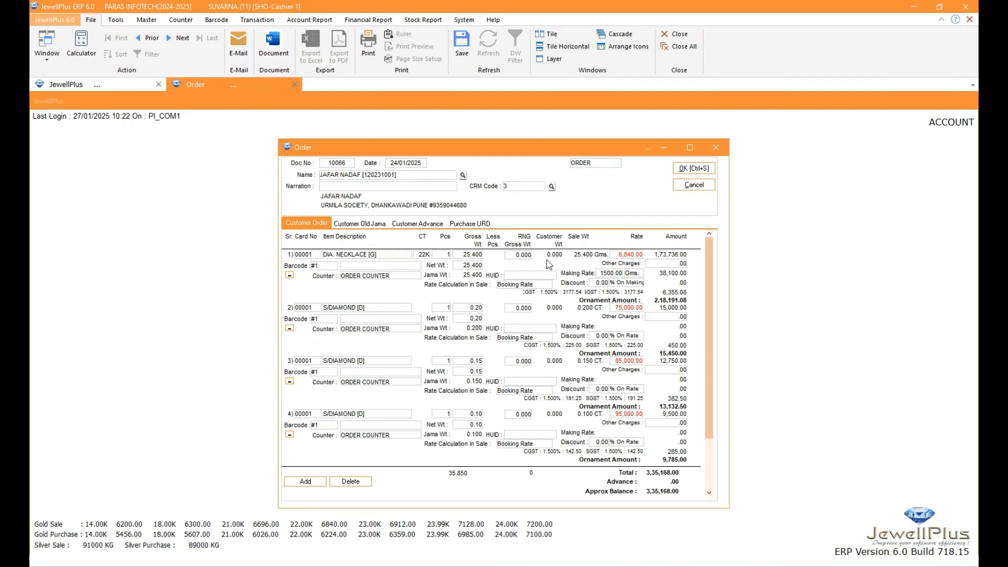
Set the carat of the customer's old gold line back to 22K
{"action": "left_click", "coordinate": [367, 225]}
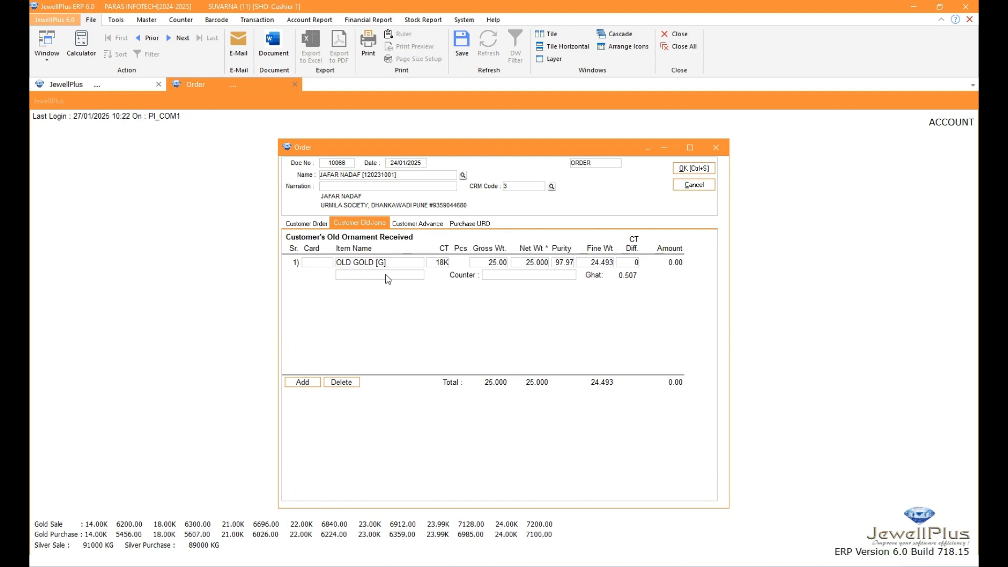
{"action": "left_click", "coordinate": [437, 263]}
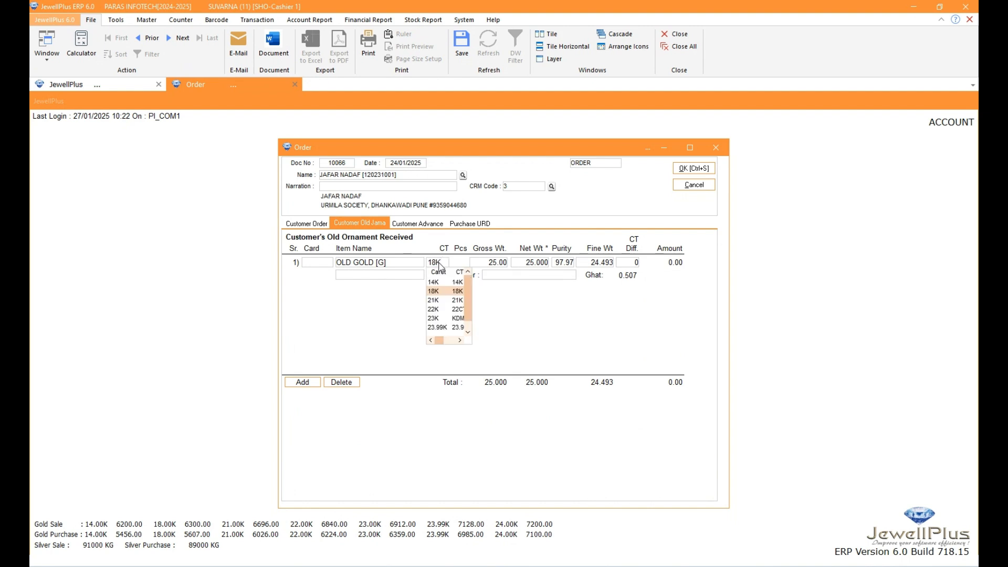
{"action": "left_click", "coordinate": [434, 310]}
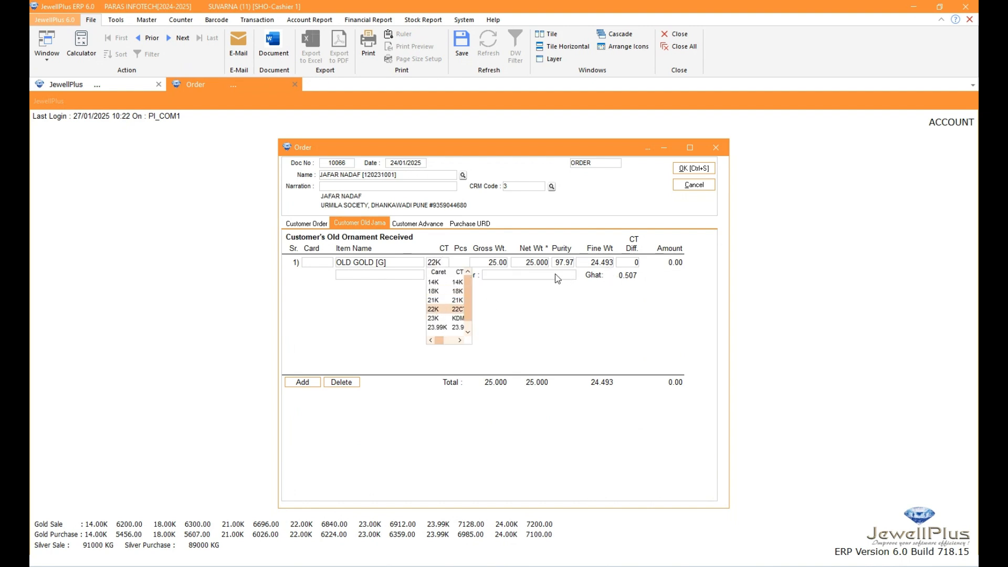
{"action": "left_click", "coordinate": [531, 275]}
Try to set the carat difference of the 22K old gold line to 18K
{"action": "left_click", "coordinate": [633, 264]}
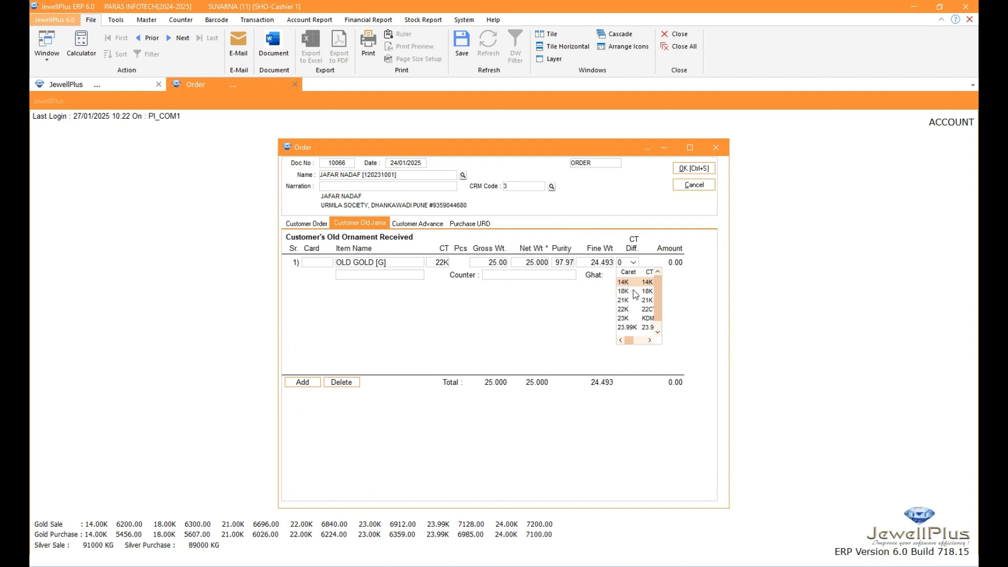
{"action": "left_click", "coordinate": [630, 292]}
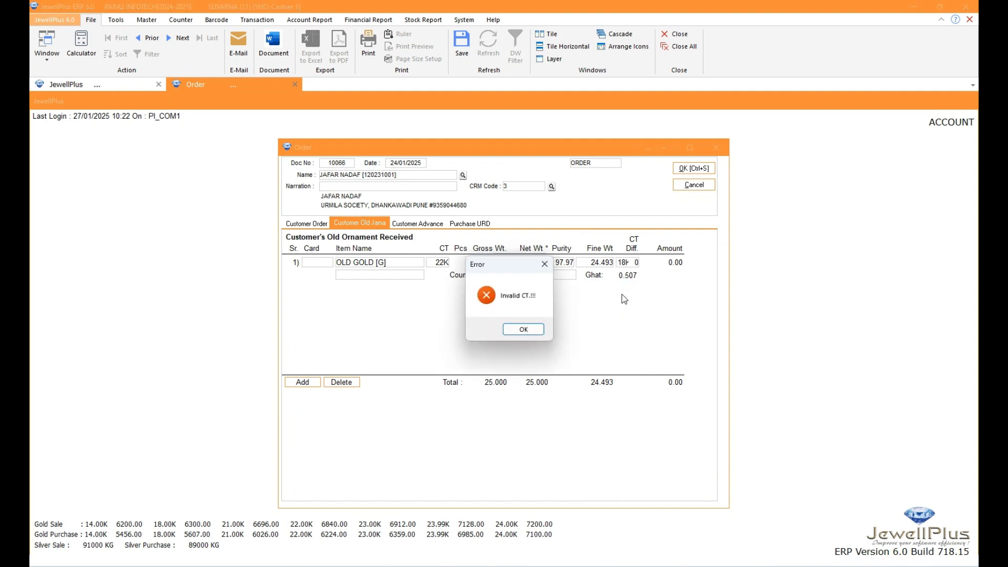
{"action": "left_click", "coordinate": [509, 330]}
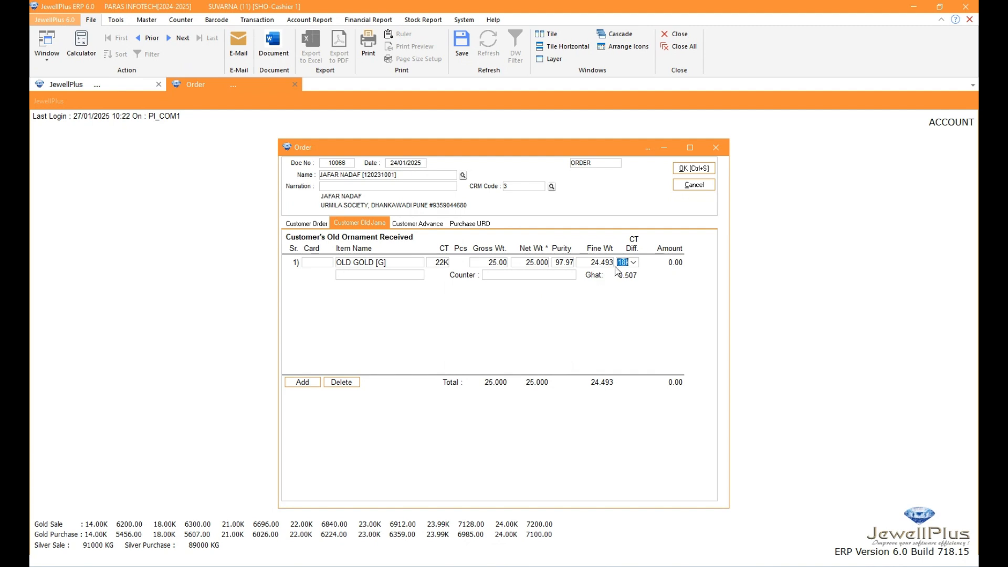
Set the carat difference of the 22K old gold line to 24K
{"action": "left_click", "coordinate": [633, 263]}
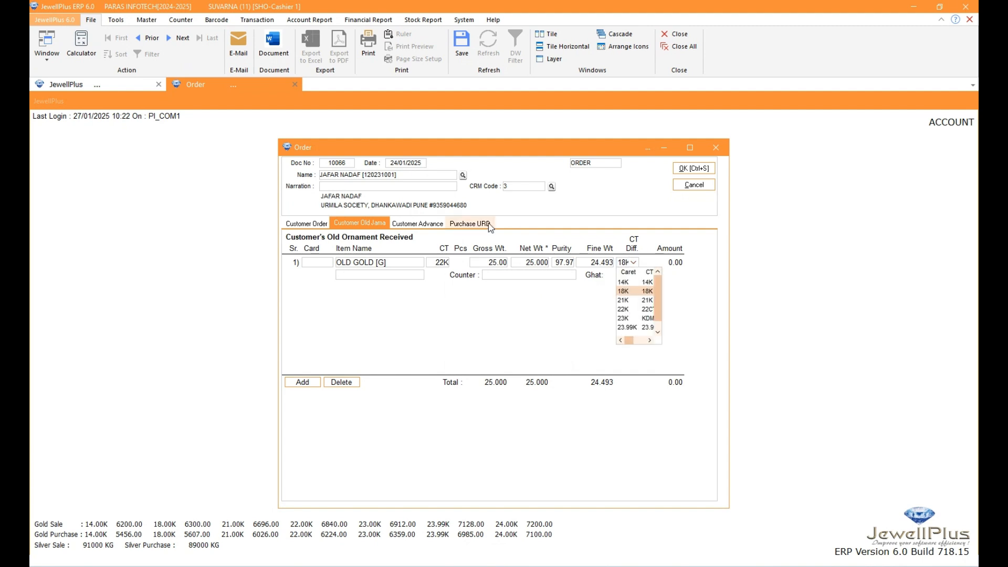
{"action": "scroll", "coordinate": [637, 308], "scroll_direction": "down", "scroll_amount": 1}
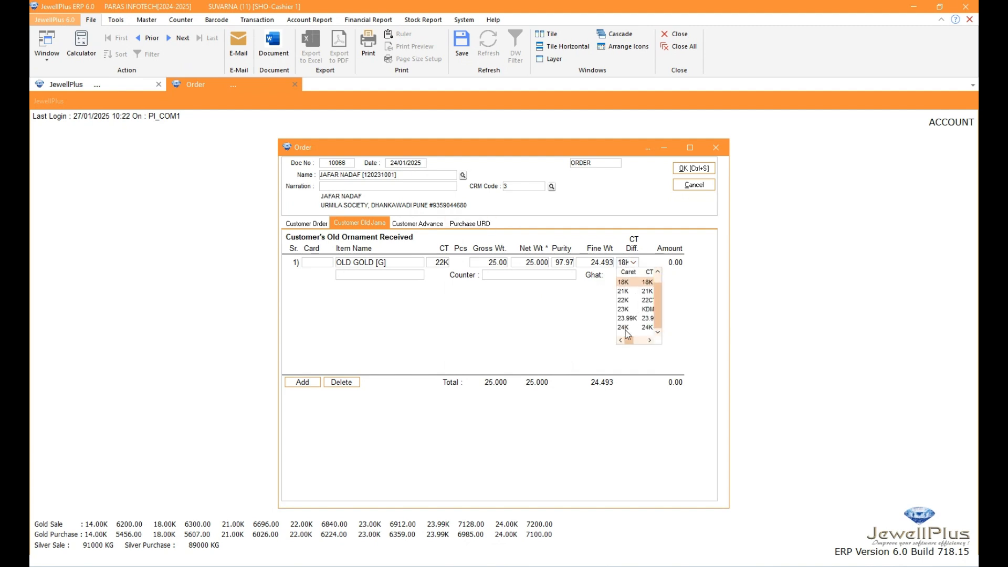
{"action": "left_click", "coordinate": [628, 326]}
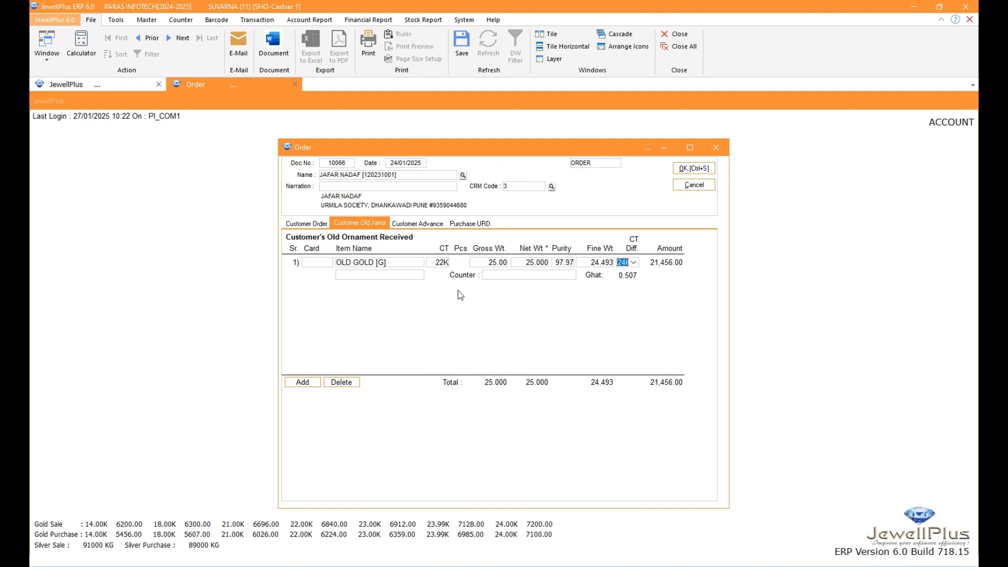
Browse the counters available for the old gold line and check the necklace's customer weight in the order
{"action": "left_click", "coordinate": [520, 274]}
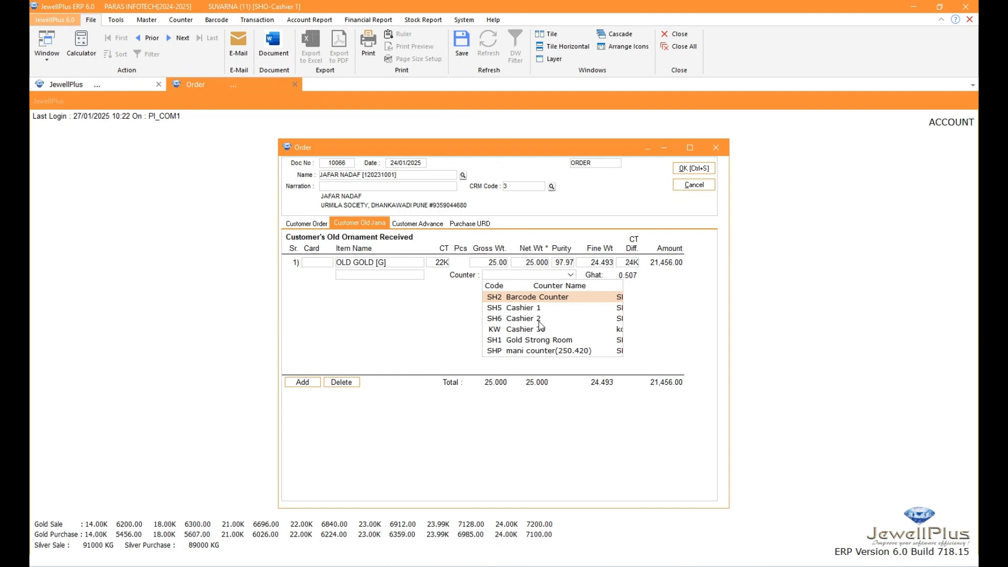
{"action": "scroll", "coordinate": [541, 326], "scroll_direction": "down", "scroll_amount": 2}
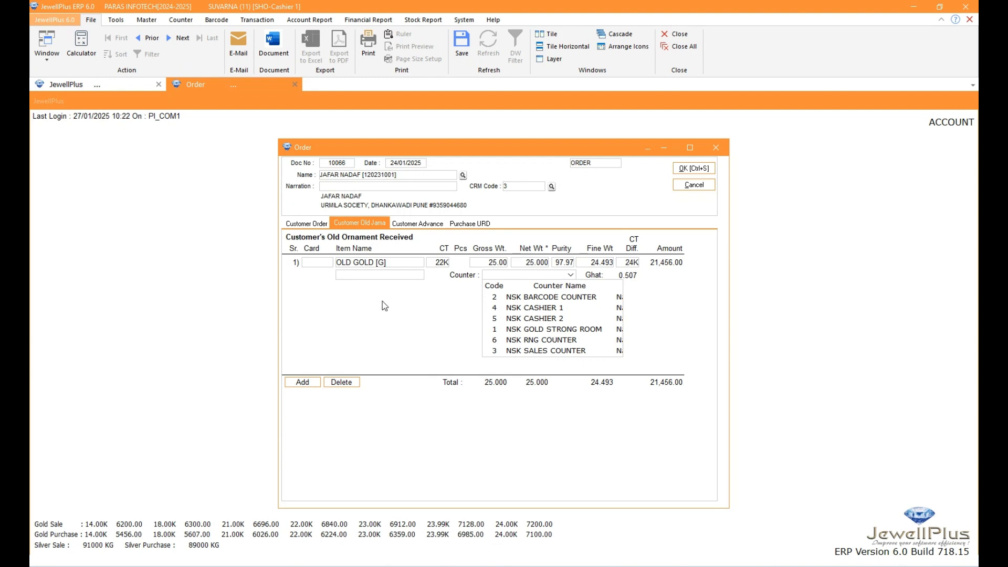
{"action": "left_click", "coordinate": [422, 321]}
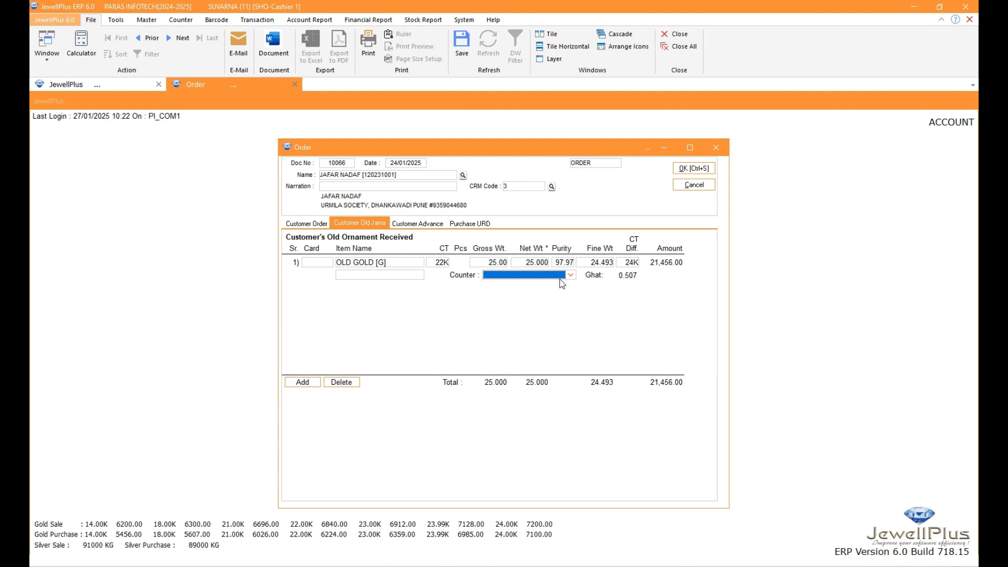
{"action": "left_click", "coordinate": [305, 225]}
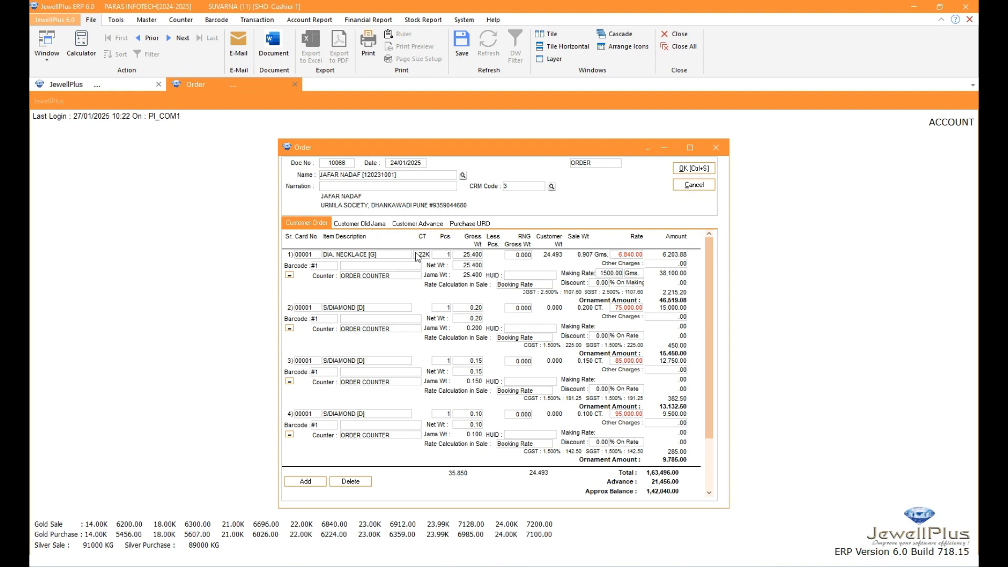
Enter OLD GOLD [G] with carat 18K as the first URD purchase item of the order
{"action": "left_click", "coordinate": [473, 224]}
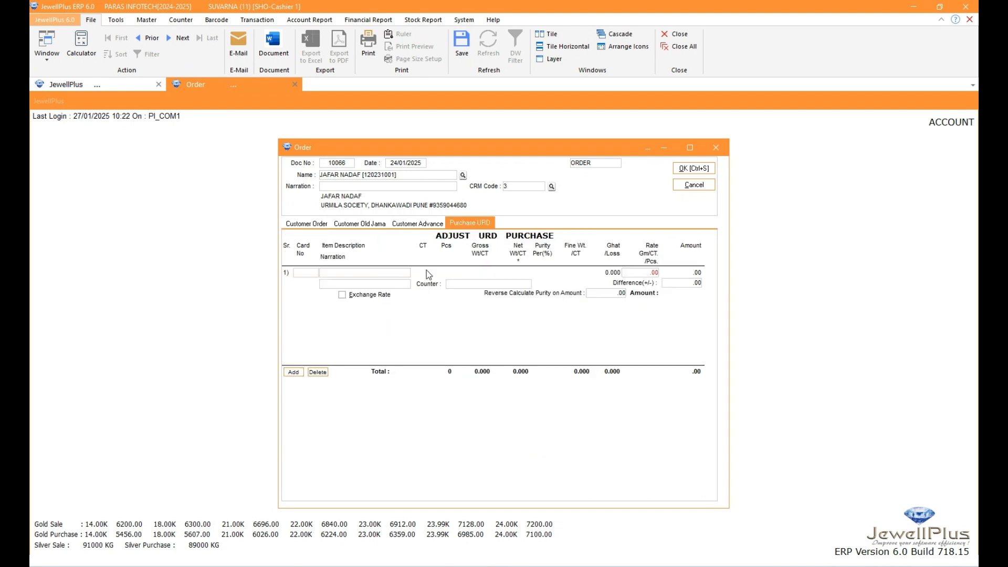
{"action": "left_click", "coordinate": [350, 273]}
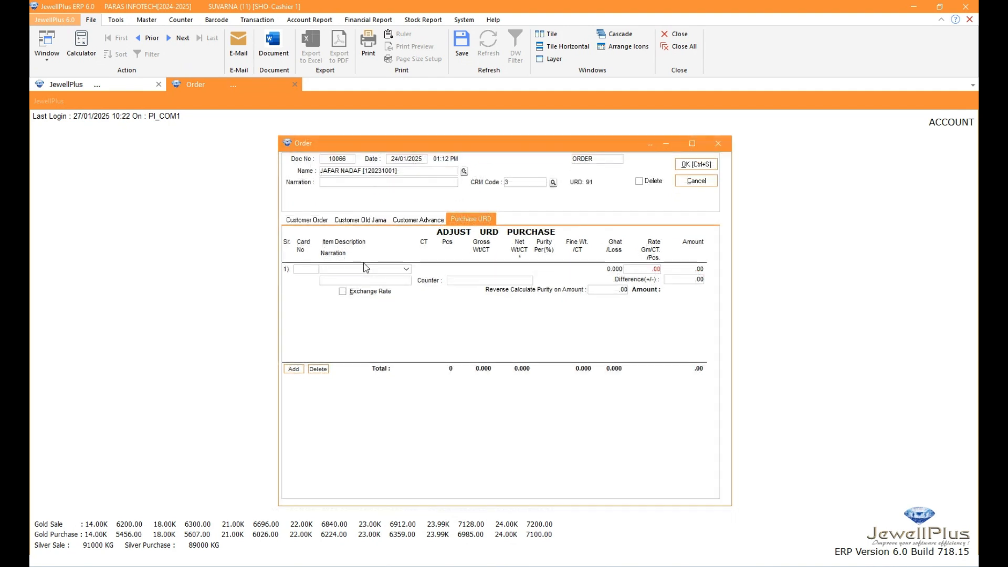
{"action": "type", "text": "OLD GOLD [G"}
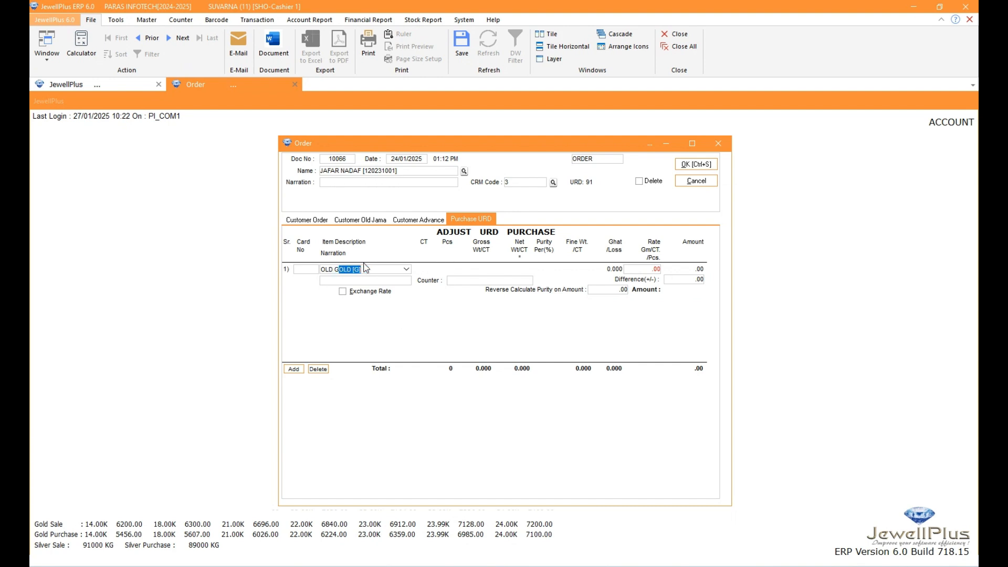
{"action": "key", "text": "Return"}
{"action": "key", "text": "Return"}
{"action": "key", "text": "Return"}
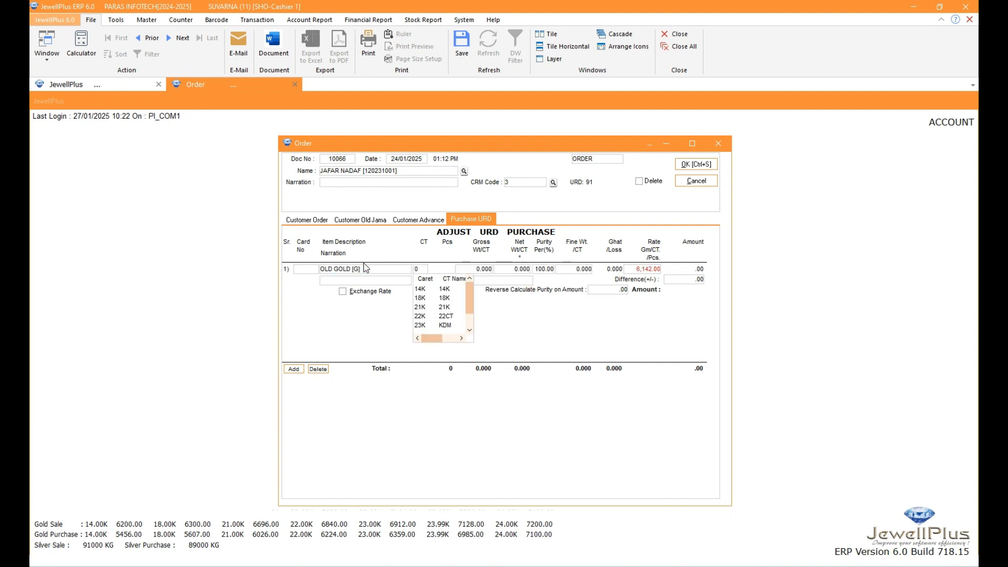
{"action": "key", "text": "Down"}
{"action": "key", "text": "Return"}
Set the gross weight of the URD old gold item to 10.5, keeping the default net weight and purity
{"action": "type", "text": "10"}
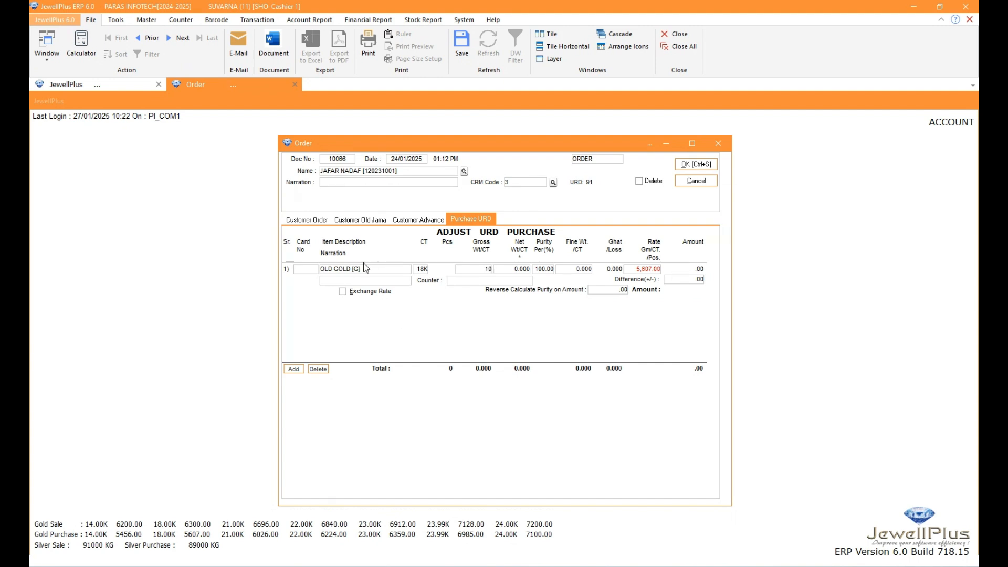
{"action": "key", "text": "BackSpace"}
{"action": "type", "text": "0.5"}
{"action": "key", "text": "Return"}
{"action": "key", "text": "Return"}
{"action": "key", "text": "Return"}
{"action": "key", "text": "Return"}
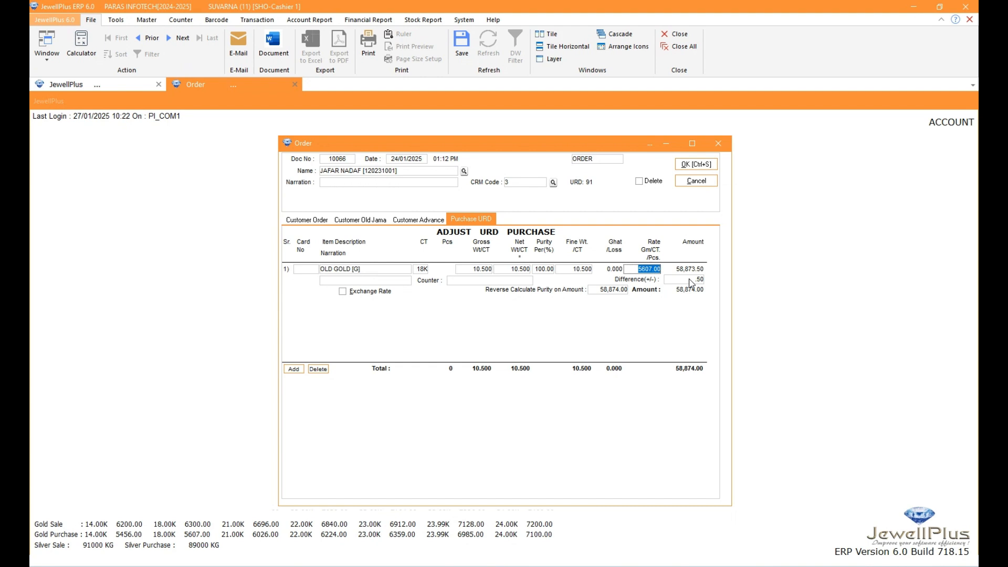
Reverse-calculate the URD old gold's purity for an amount of 58,870 and apply the exchange rate to the item
{"action": "left_click", "coordinate": [690, 284]}
{"action": "left_click", "coordinate": [599, 290]}
{"action": "type", "text": "5"}
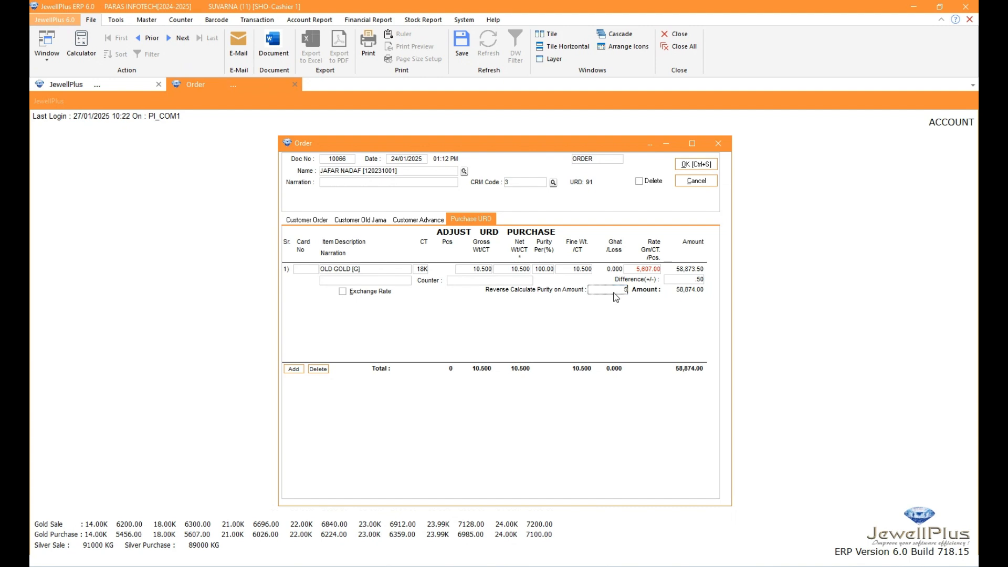
{"action": "type", "text": "8,870"}
{"action": "key", "text": "Tab"}
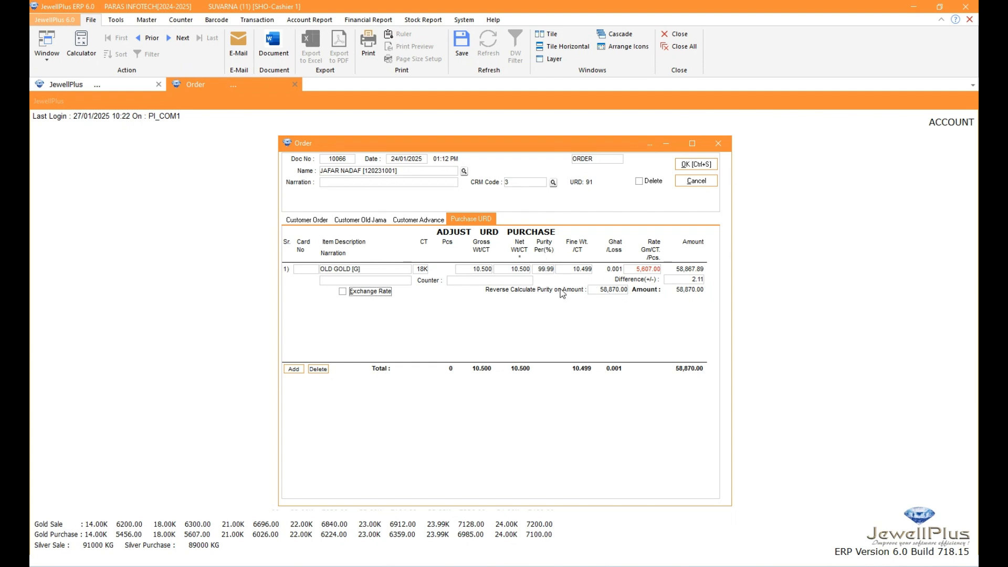
{"action": "left_click", "coordinate": [606, 290]}
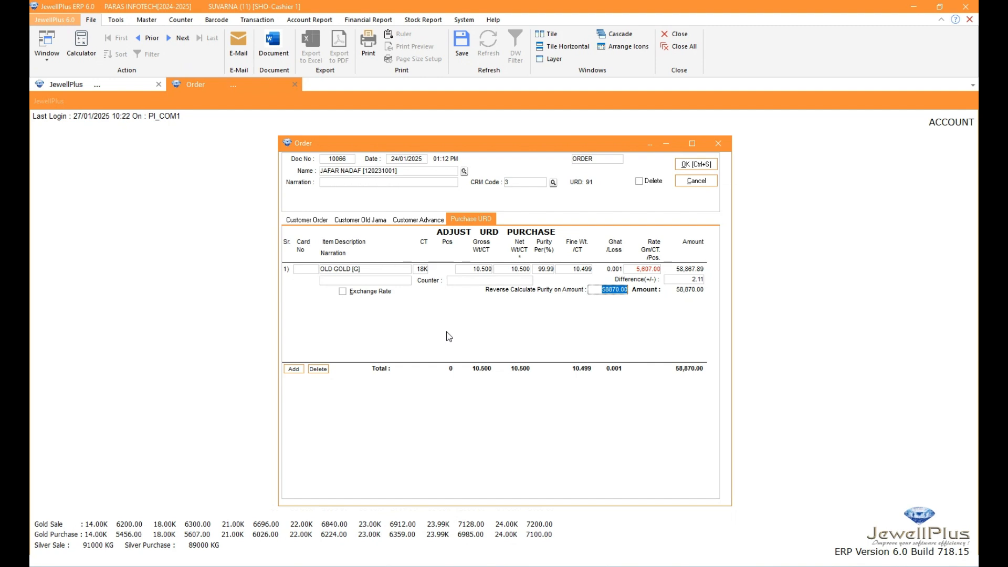
{"action": "left_click", "coordinate": [343, 292]}
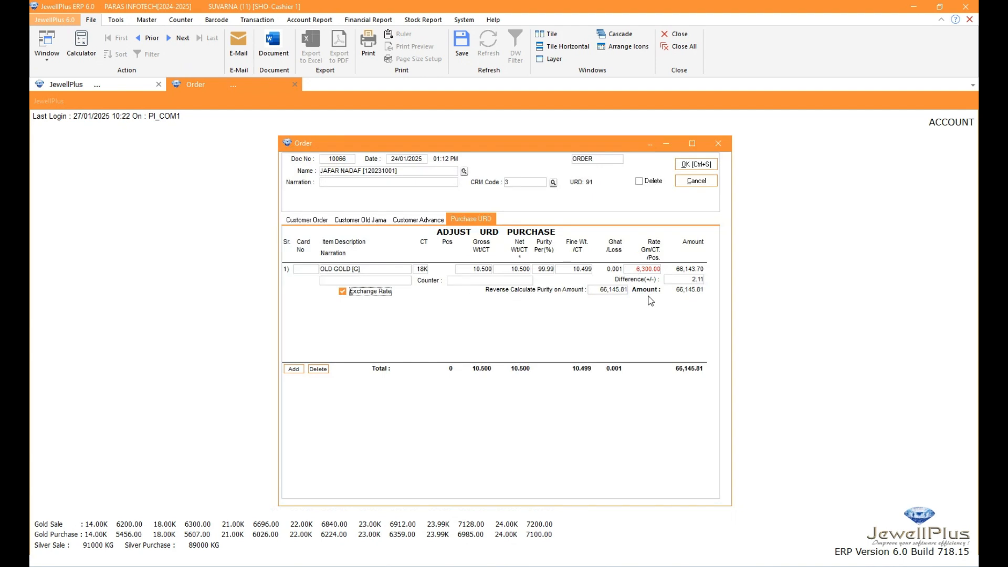
Try to reverse-calculate the URD old gold's purity for an amount of 66,140 with the exchange rate still applied
{"action": "left_click", "coordinate": [616, 291]}
{"action": "type", "text": "66140"}
{"action": "key", "text": "Return"}
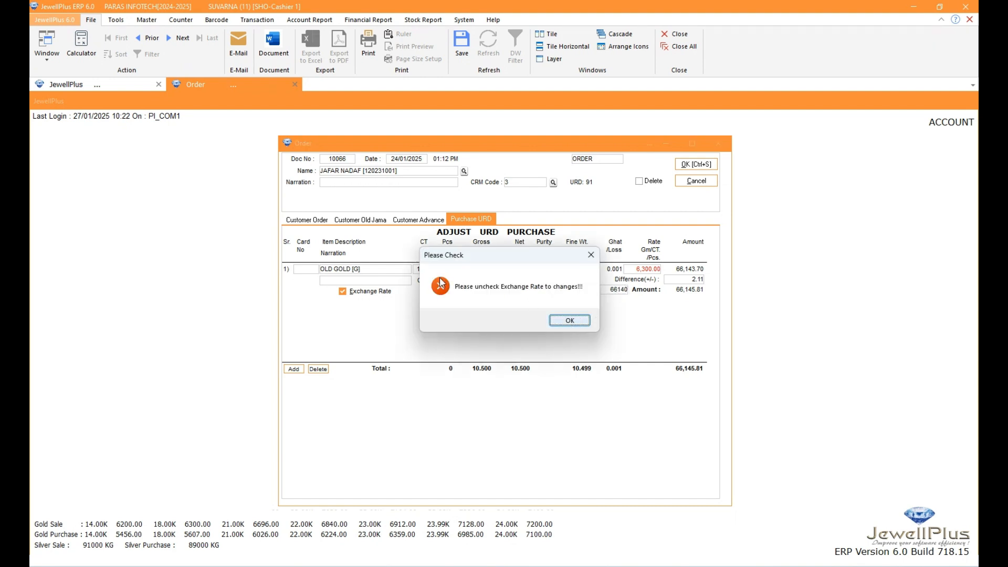
{"action": "left_click", "coordinate": [582, 322]}
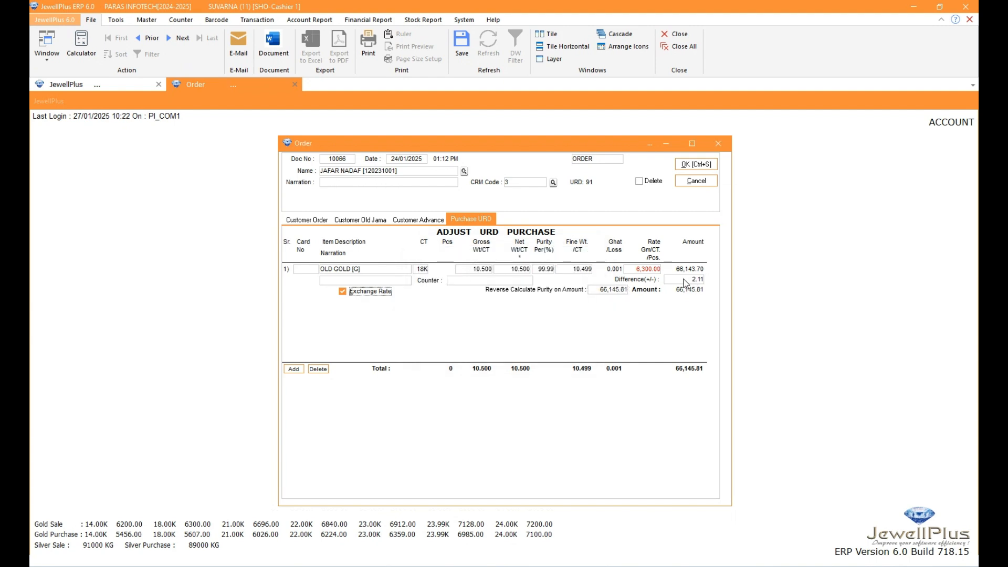
Set the difference of the URD old gold item to -3.70 so that its amount is rounded to 66,140
{"action": "left_click", "coordinate": [685, 281]}
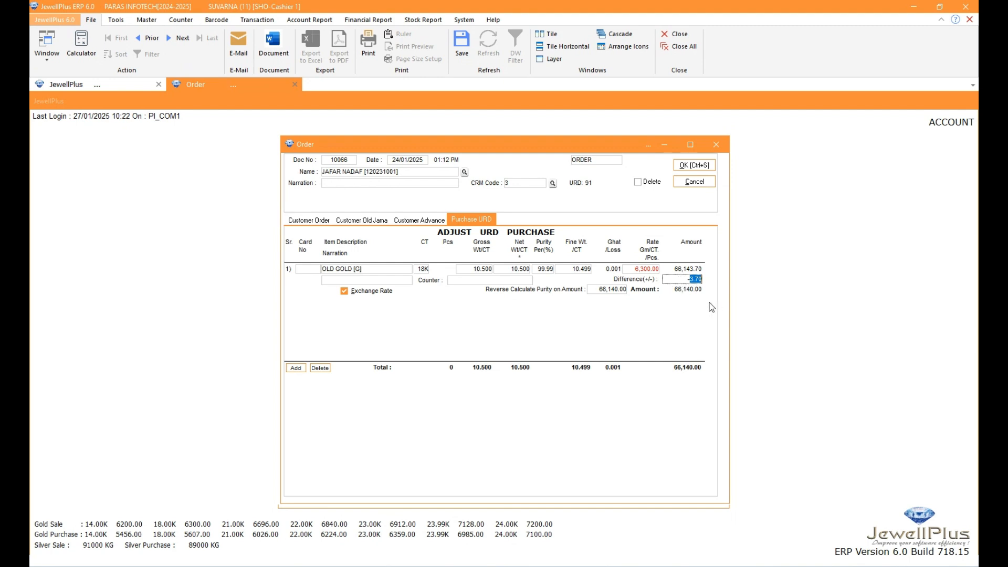
{"action": "left_click", "coordinate": [691, 280]}
{"action": "double_click", "coordinate": [685, 279]}
{"action": "left_click", "coordinate": [685, 279]}
Add a second URD purchase item using card number 00002
{"action": "left_click", "coordinate": [296, 367]}
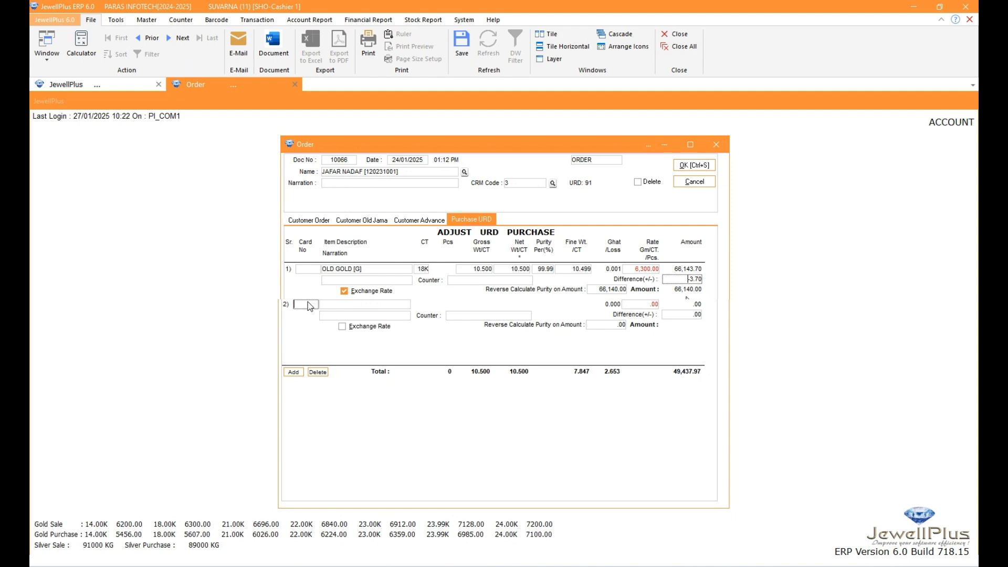
{"action": "type", "text": "00002"}
{"action": "key", "text": "Return"}
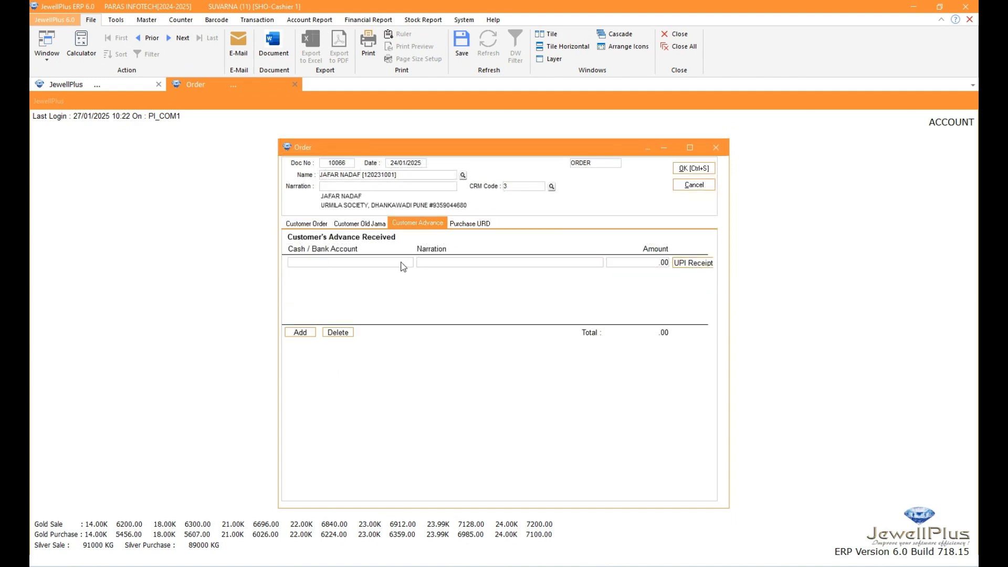
Record a customer advance of 10,000 received in CASH A/C for the order
{"action": "left_click", "coordinate": [404, 267]}
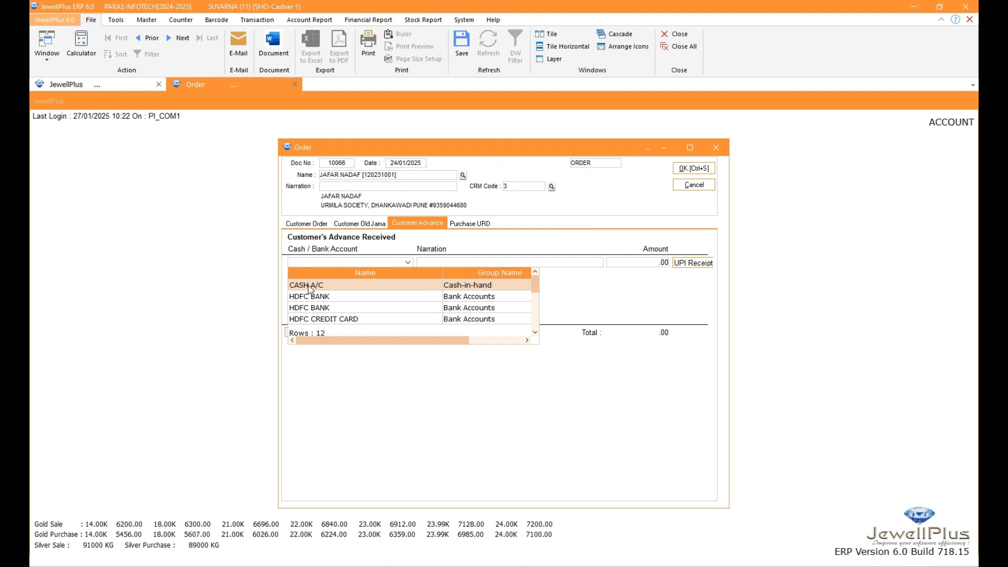
{"action": "left_click", "coordinate": [355, 285]}
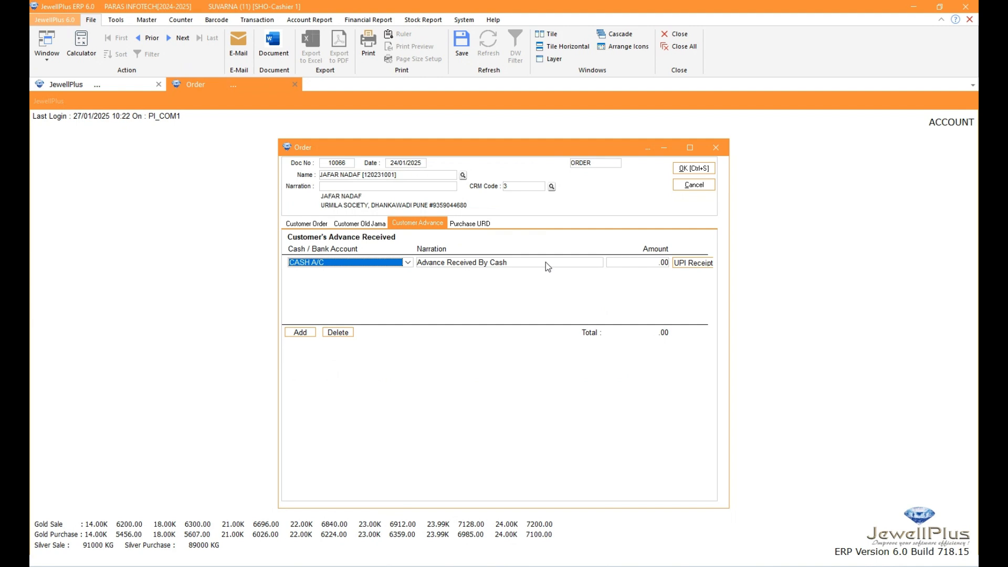
{"action": "left_click", "coordinate": [612, 263]}
{"action": "type", "text": "10,00"}
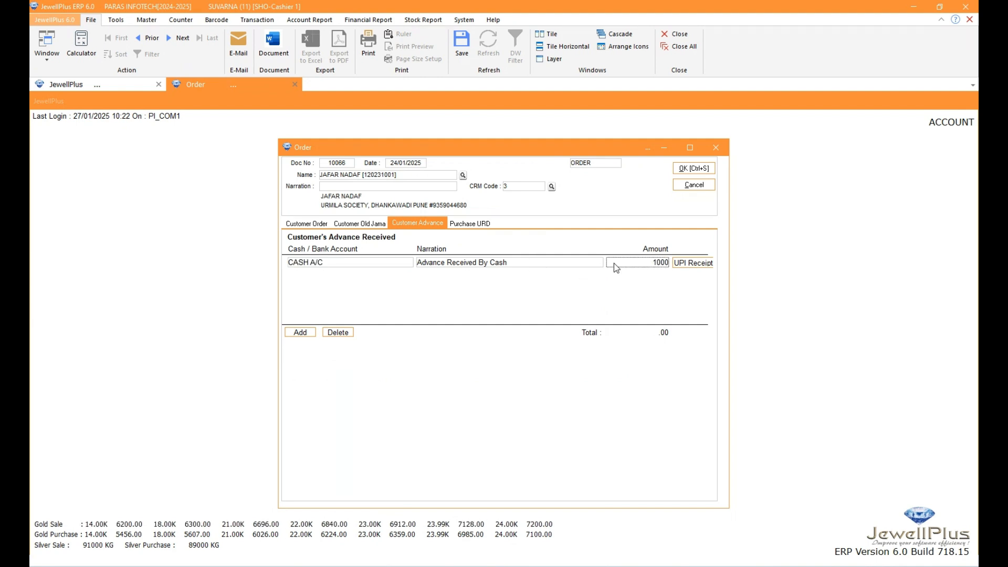
{"action": "type", "text": "0"}
{"action": "key", "text": "Return"}
Add a second customer advance of 10,000 received in the second listed HDFC BANK account
{"action": "left_click", "coordinate": [301, 332]}
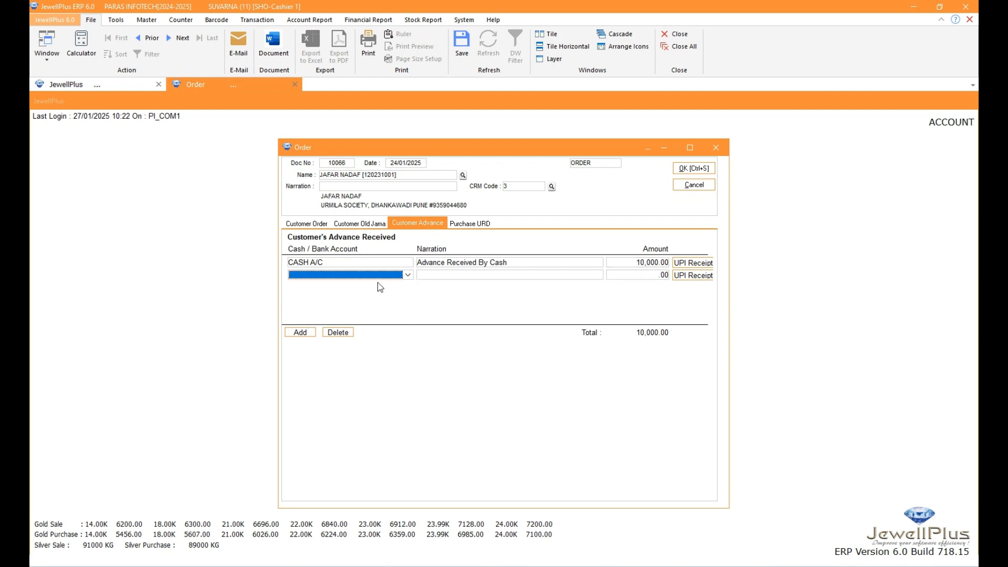
{"action": "left_click", "coordinate": [405, 273]}
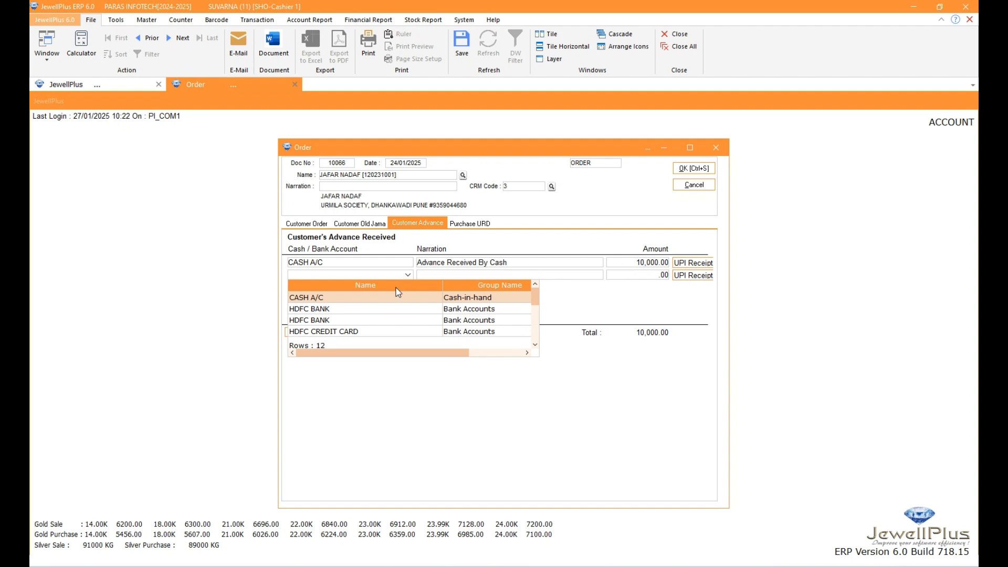
{"action": "left_click", "coordinate": [320, 321]}
{"action": "left_click", "coordinate": [320, 322]}
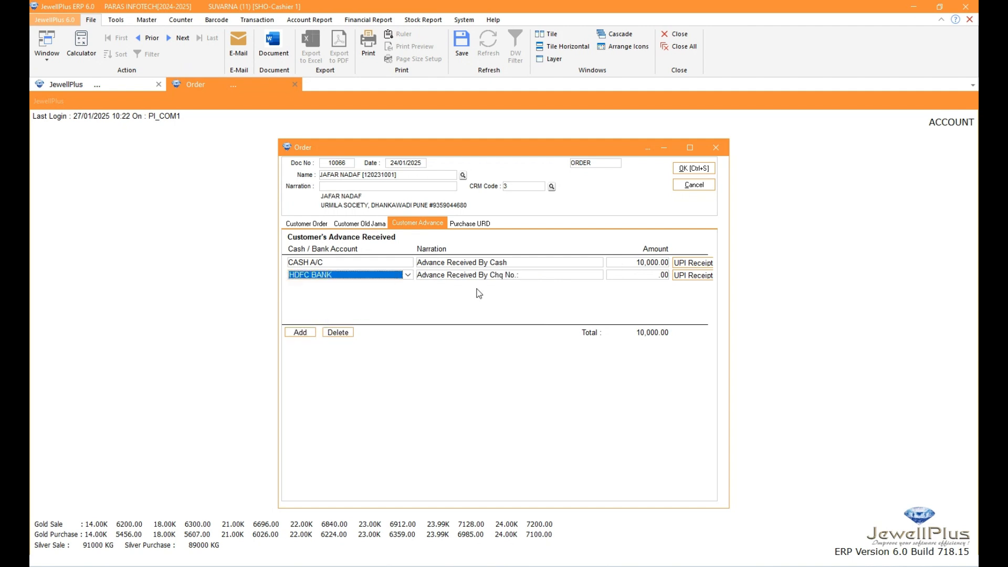
{"action": "left_click", "coordinate": [515, 275]}
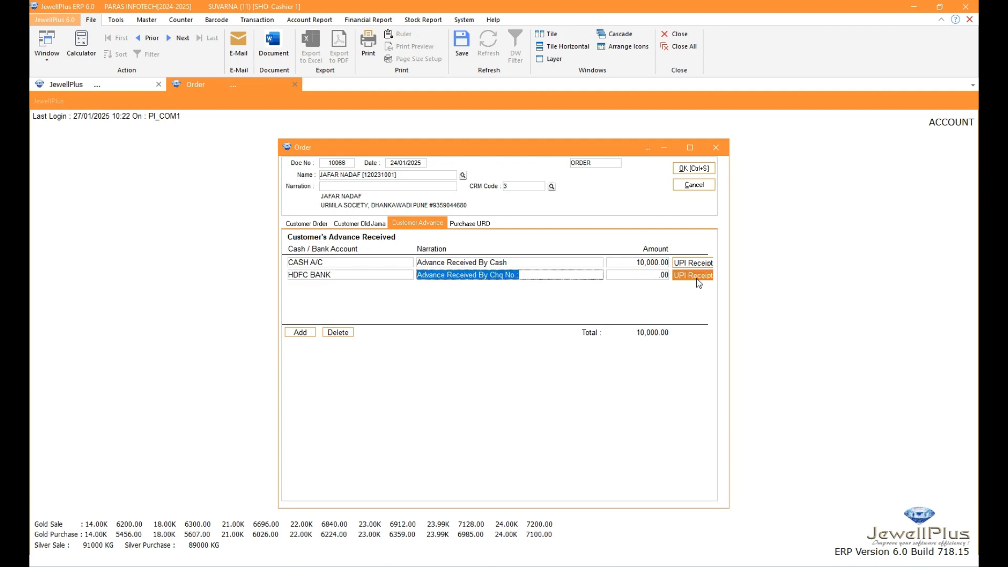
{"action": "left_click", "coordinate": [656, 282]}
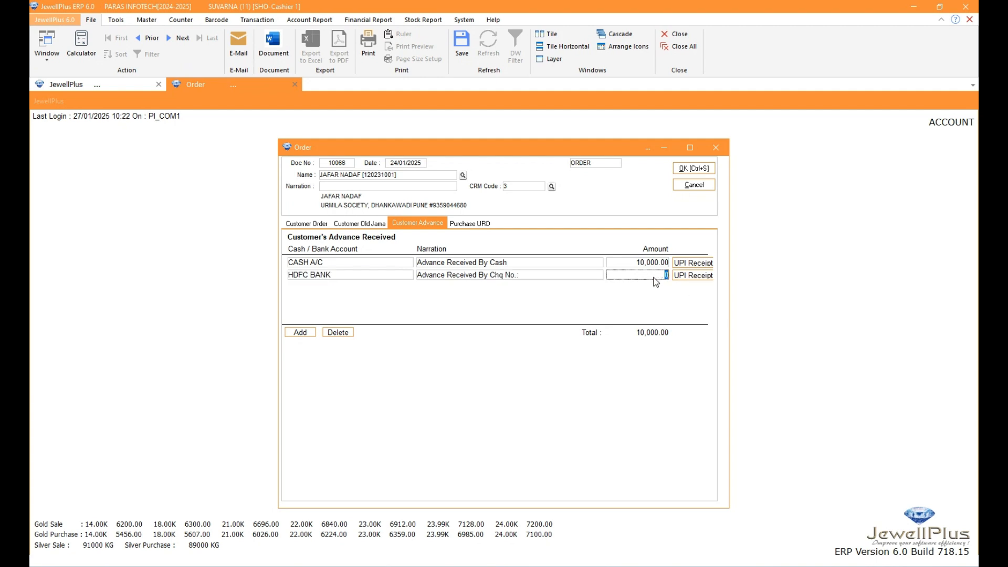
{"action": "type", "text": "10000"}
{"action": "key", "text": "Return"}
Generate the UPI QR code for the HDFC BANK advance and send it to the customer by WhatsApp
{"action": "left_click", "coordinate": [687, 278]}
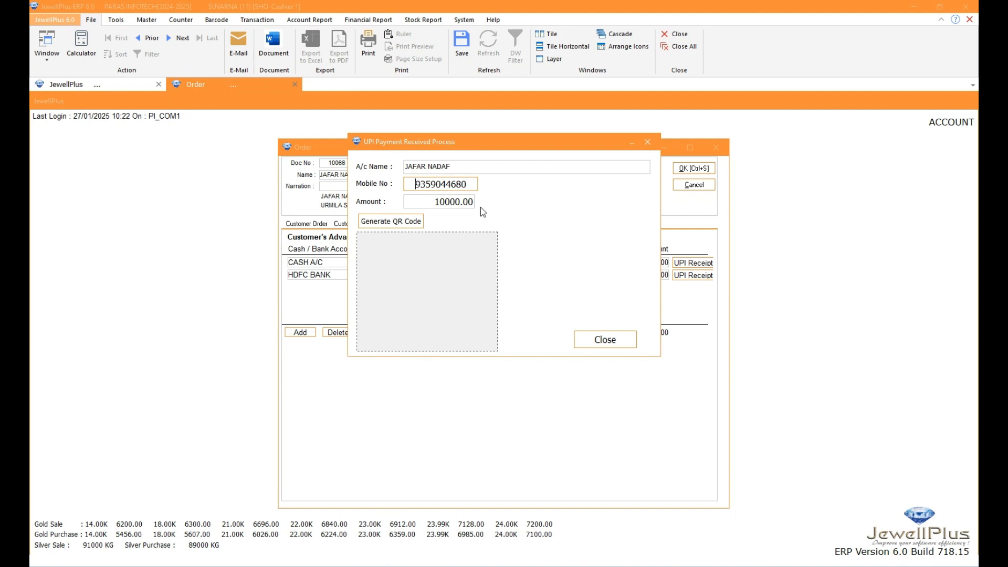
{"action": "left_click", "coordinate": [389, 221]}
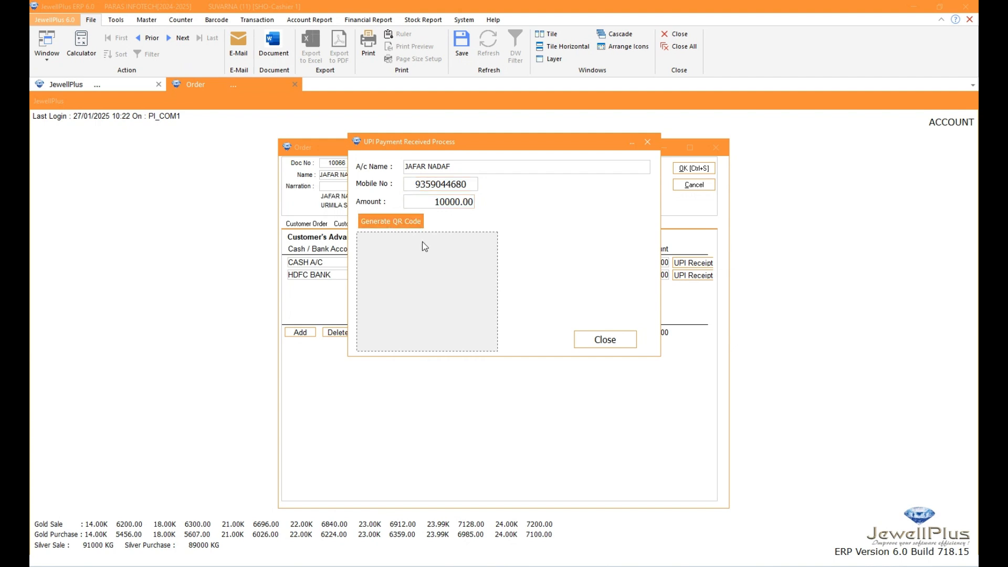
{"action": "left_click", "coordinate": [392, 226]}
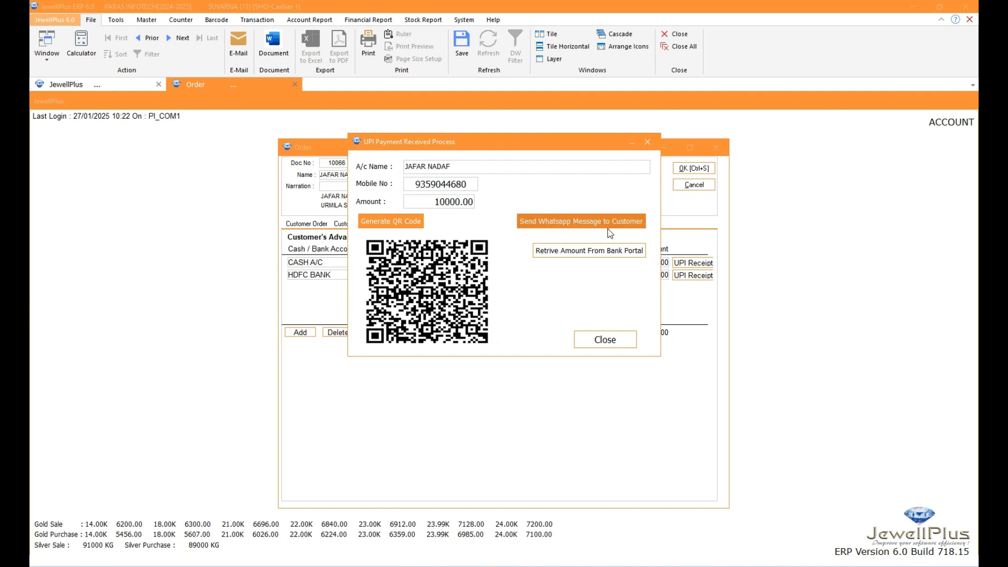
{"action": "left_click", "coordinate": [555, 225]}
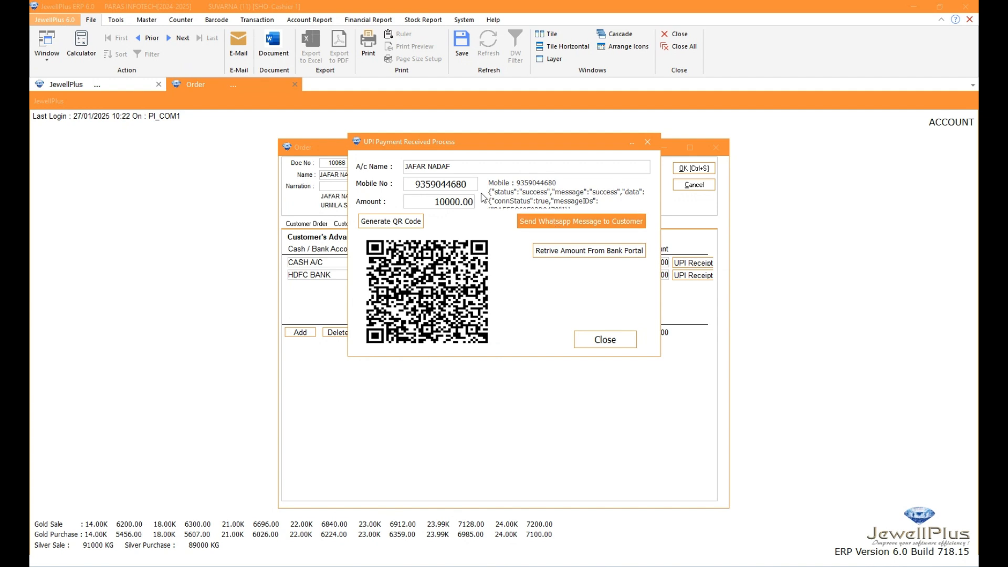
{"action": "left_click", "coordinate": [648, 143]}
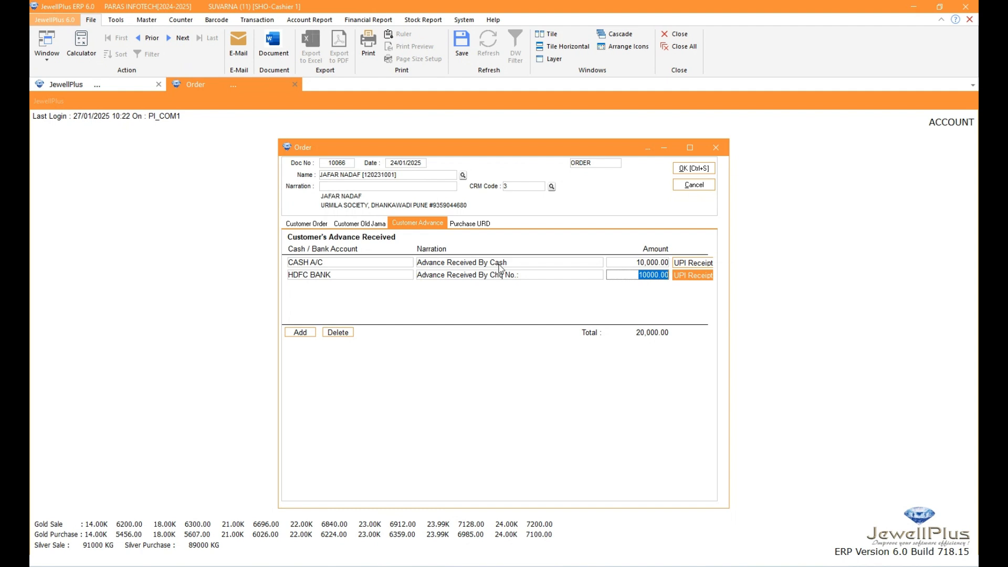
Try to add a third customer advance in HDFC CREDIT CARD, and delete its row
{"action": "left_click", "coordinate": [301, 333]}
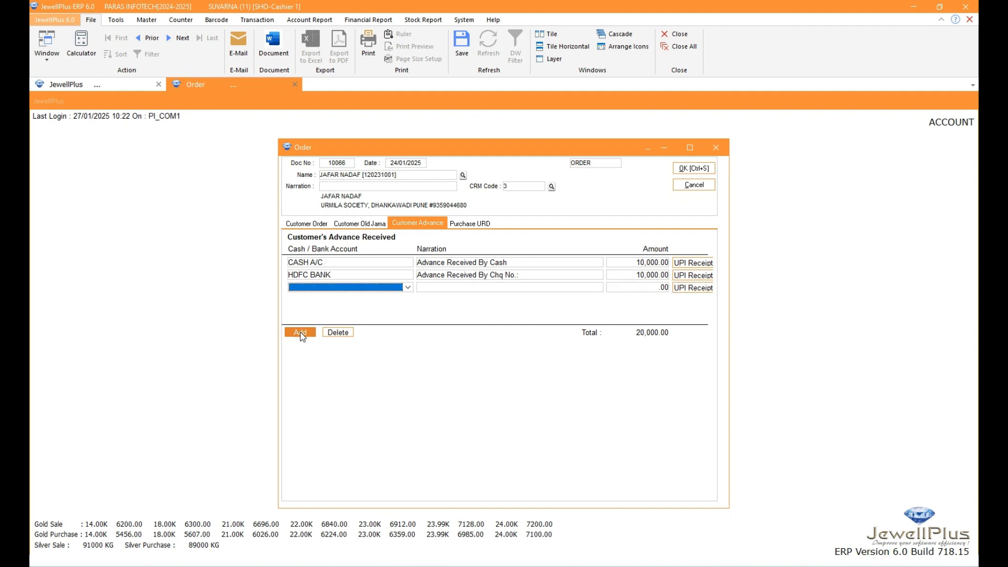
{"action": "left_click", "coordinate": [405, 288]}
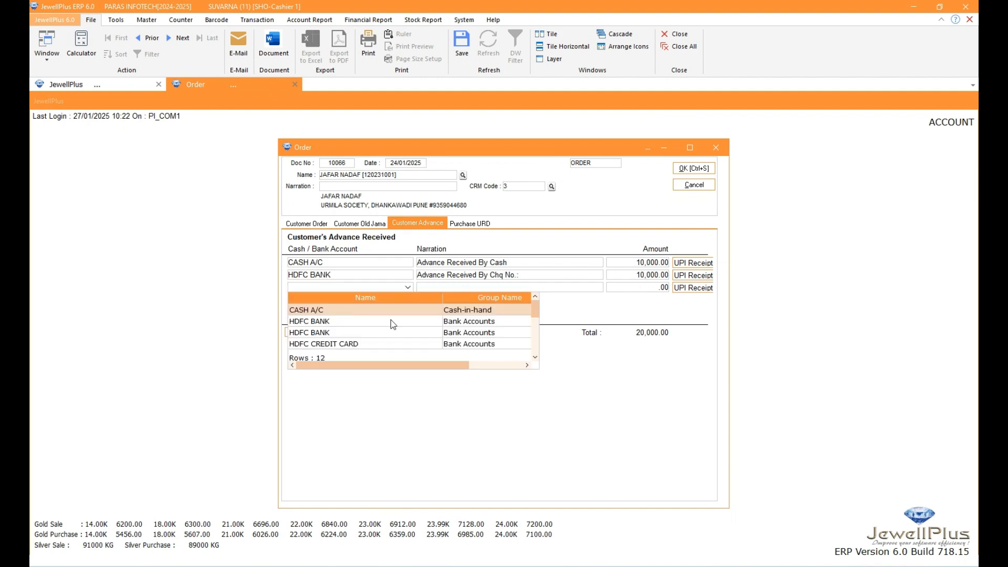
{"action": "left_click", "coordinate": [315, 348]}
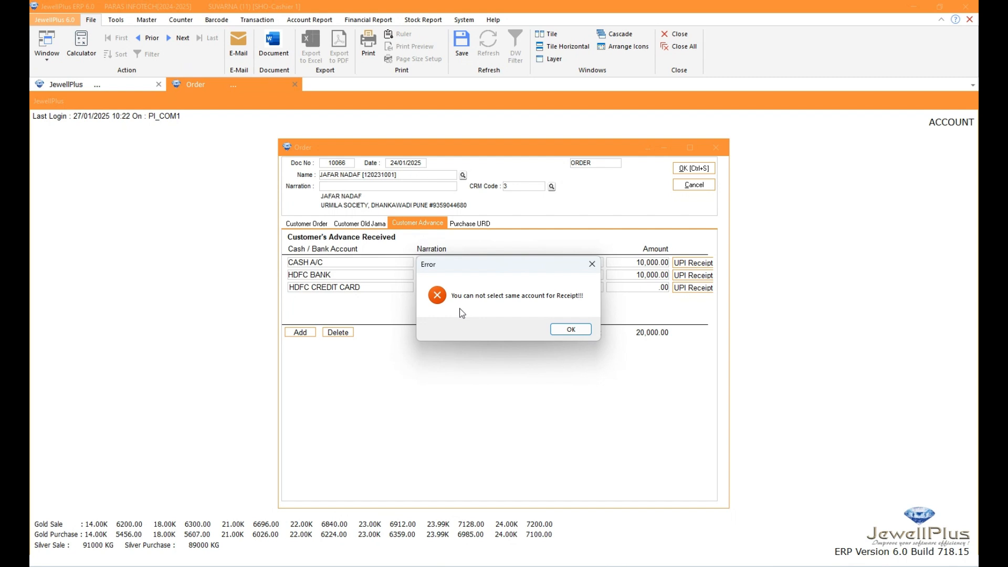
{"action": "left_click", "coordinate": [560, 331]}
{"action": "left_click", "coordinate": [339, 337]}
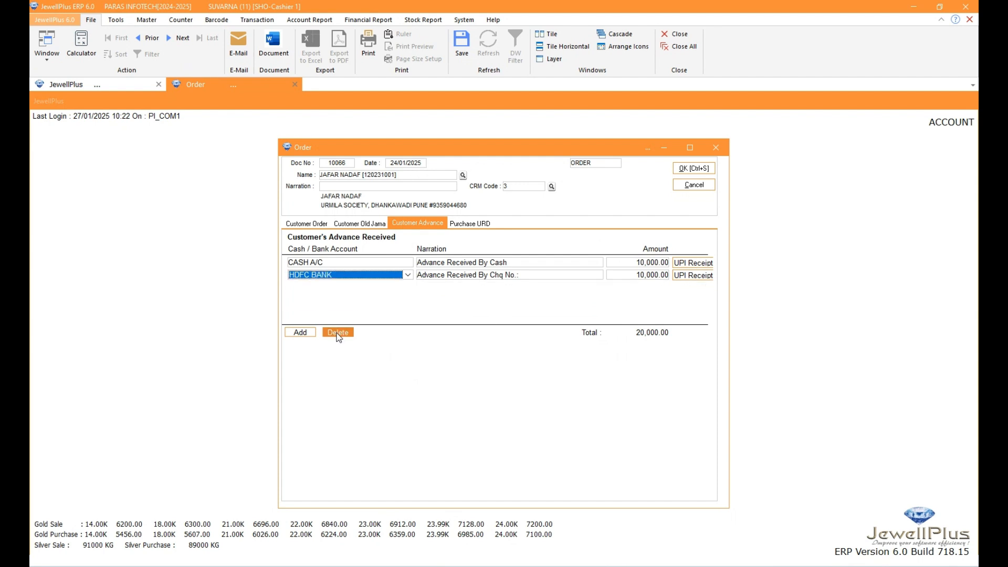
Change the HDFC BANK advance's narration from a cheque number to "Advance Received By UPI" followed by the payment reference number
{"action": "left_click", "coordinate": [511, 276]}
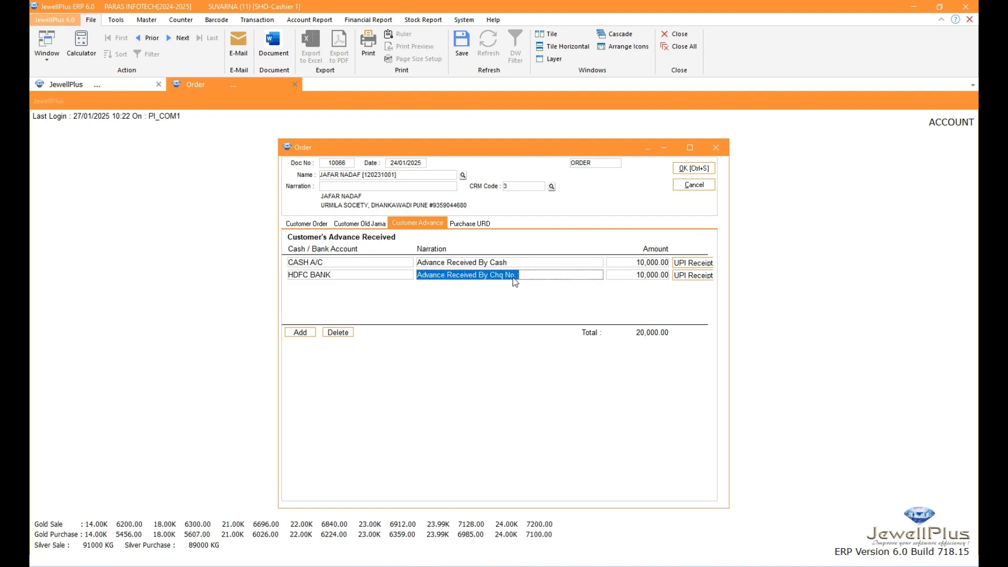
{"action": "left_click", "coordinate": [511, 276]}
{"action": "key", "text": "BackSpace"}
{"action": "key", "text": "BackSpace"}
{"action": "key", "text": "BackSpace"}
{"action": "key", "text": "BackSpace"}
{"action": "key", "text": "BackSpace"}
{"action": "key", "text": "BackSpace"}
{"action": "key", "text": "BackSpace"}
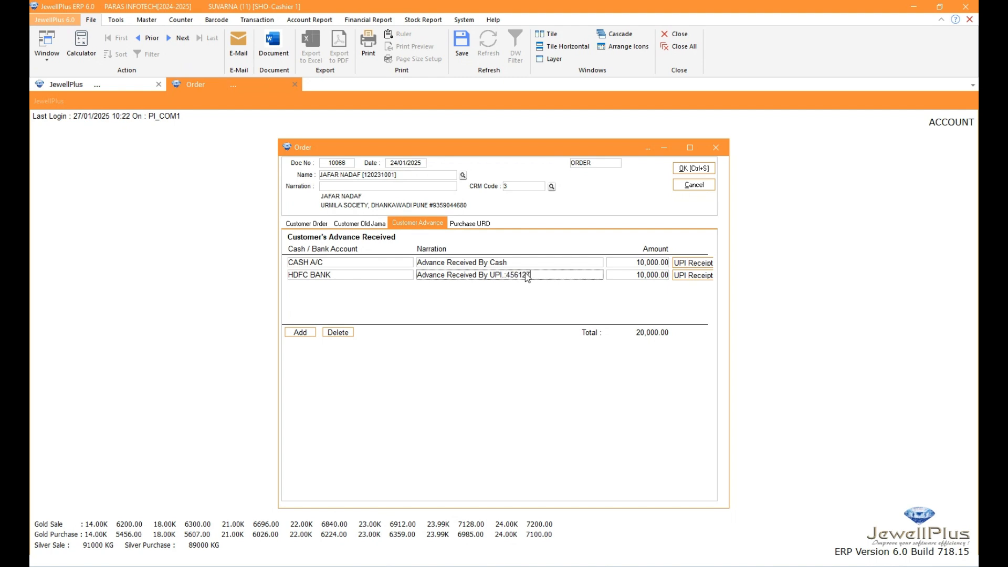
Check the order's approximate balance and delete the 18K OLD GOLD [G] item from the URD purchase
{"action": "left_click", "coordinate": [306, 224]}
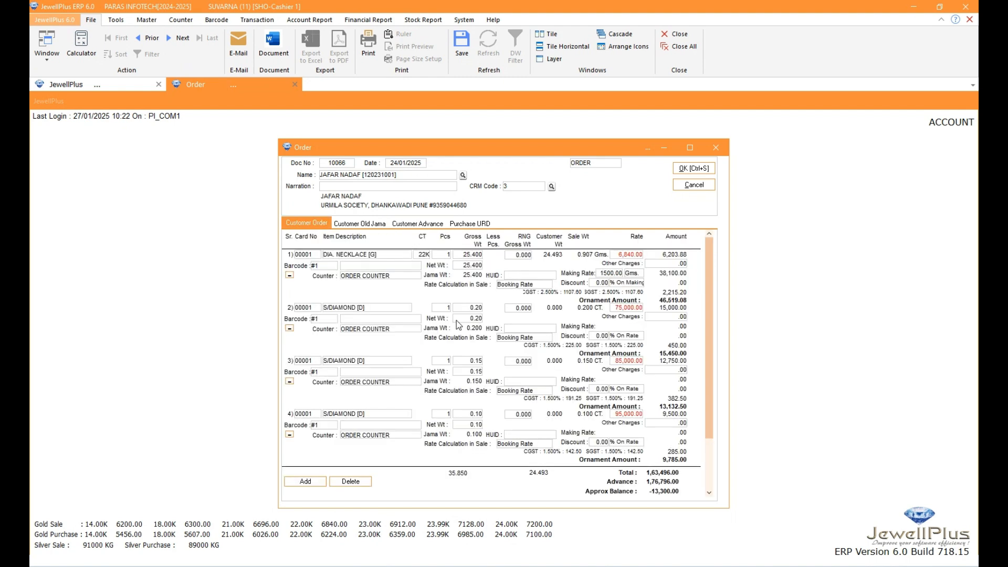
{"action": "scroll", "coordinate": [484, 353], "scroll_direction": "down", "scroll_amount": 3}
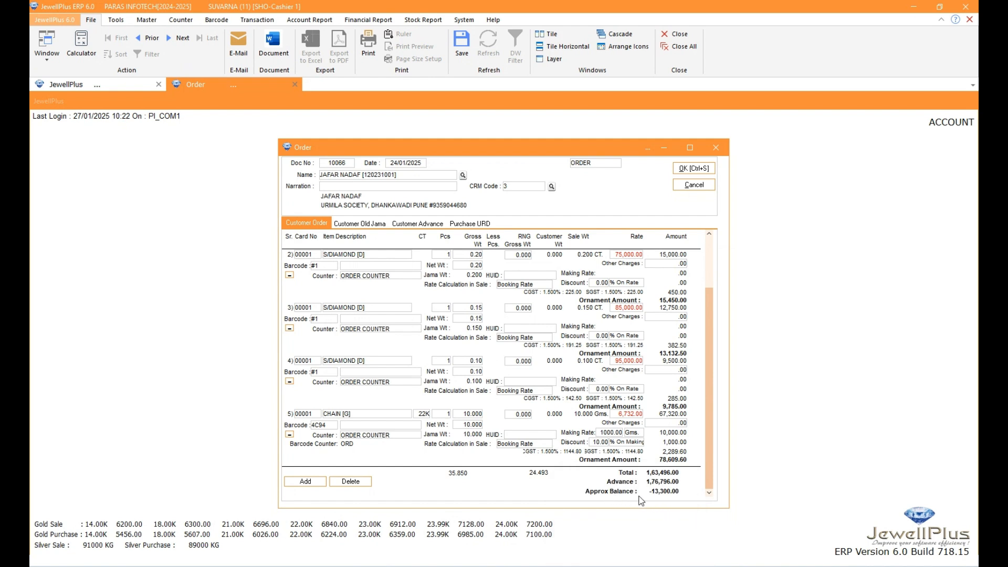
{"action": "scroll", "coordinate": [421, 362], "scroll_direction": "up", "scroll_amount": 3}
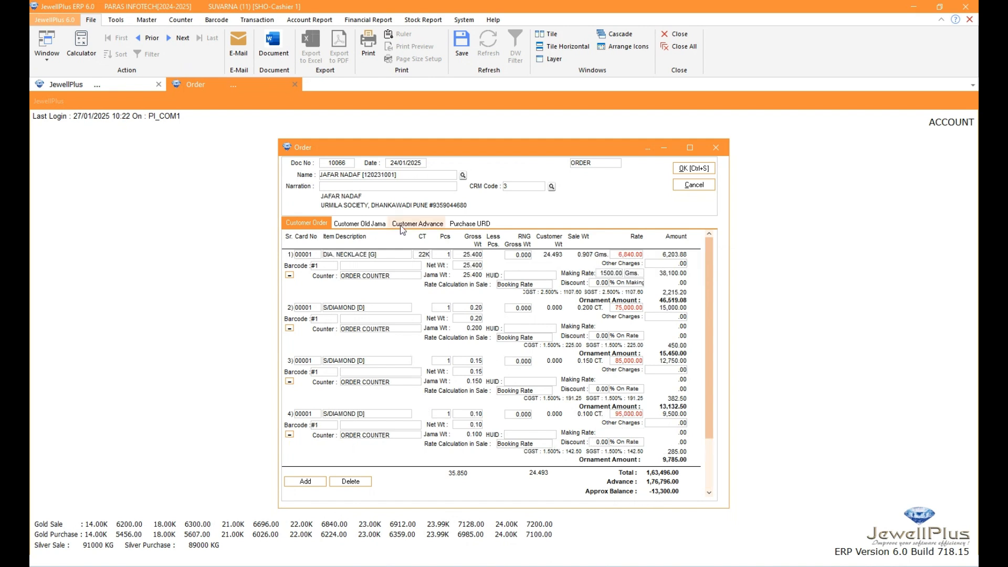
{"action": "left_click", "coordinate": [359, 223]}
{"action": "left_click", "coordinate": [468, 223]}
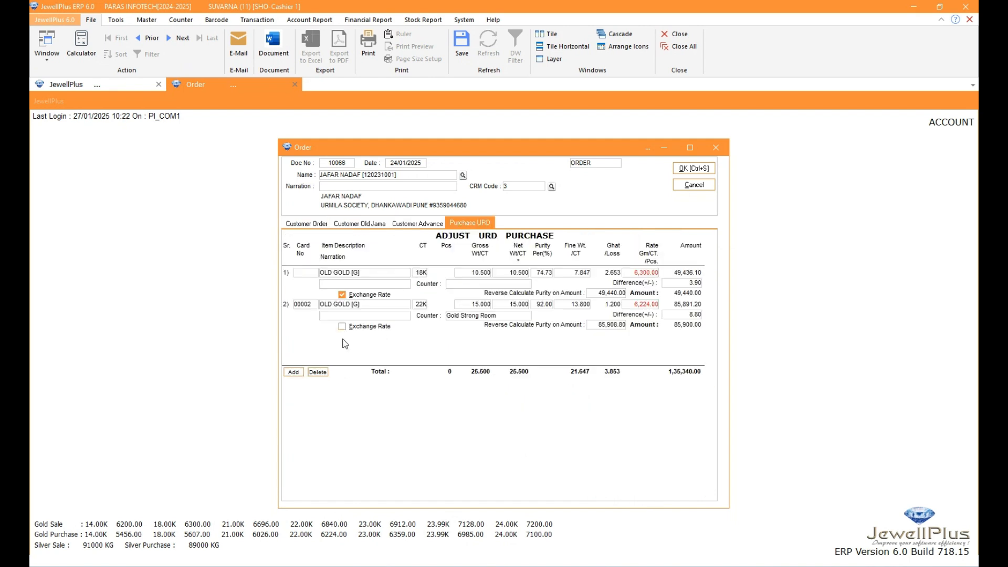
{"action": "left_click", "coordinate": [317, 373]}
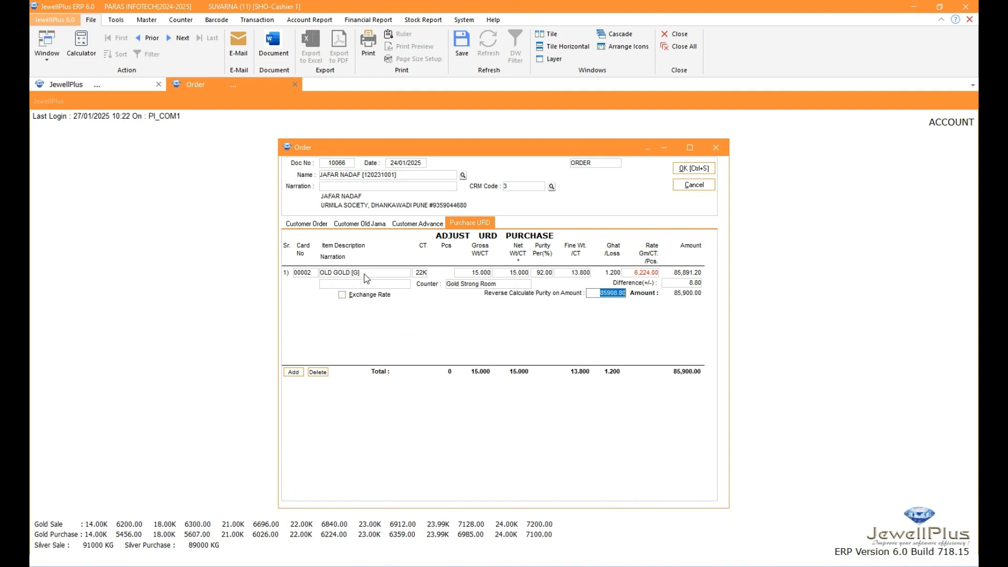
{"action": "left_click", "coordinate": [310, 222]}
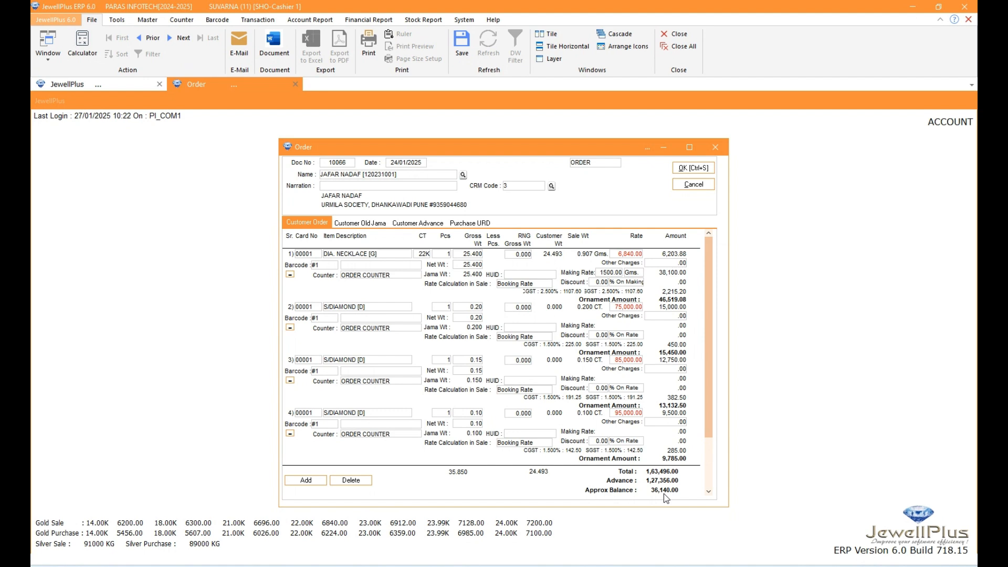
Save the customer order without printing the order or purchase voucher, and close the order form
{"action": "left_click", "coordinate": [690, 169]}
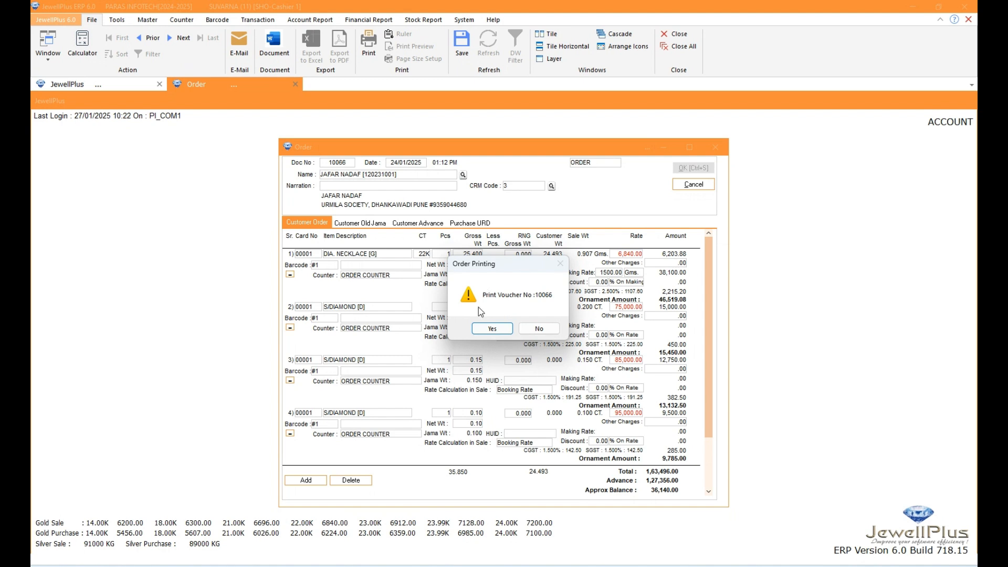
{"action": "left_click", "coordinate": [540, 330]}
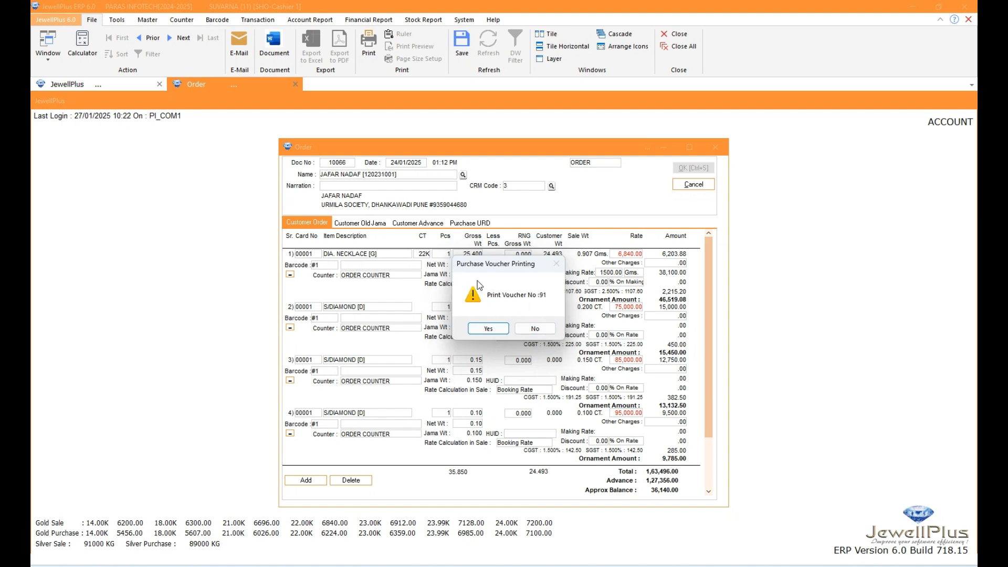
{"action": "left_click", "coordinate": [533, 328]}
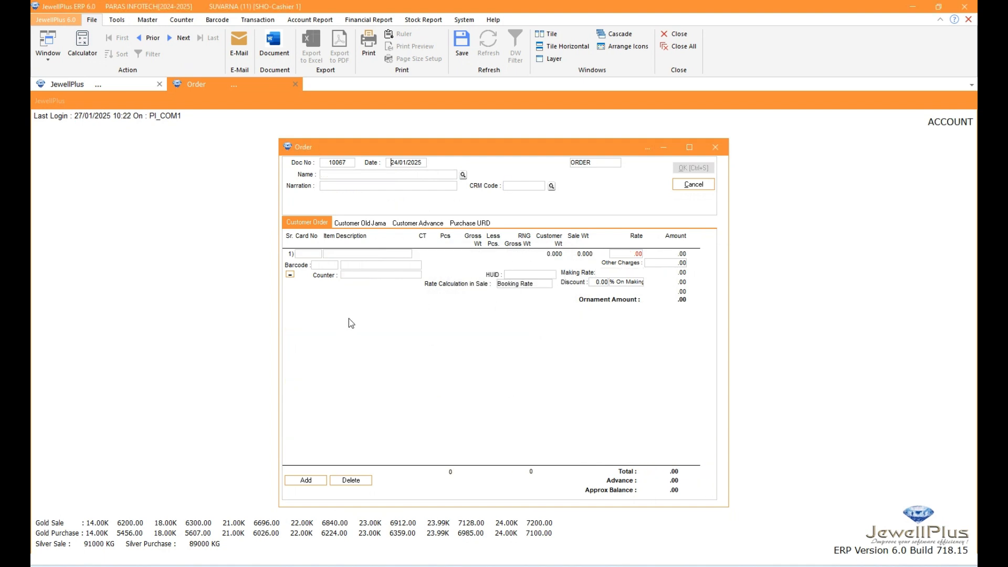
{"action": "left_click", "coordinate": [716, 148]}
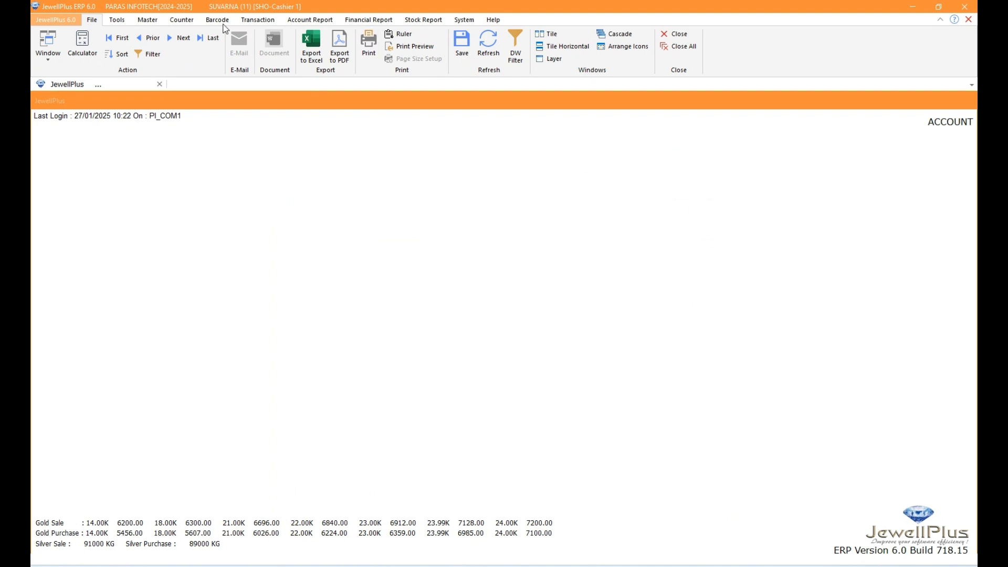
Start a Cash and Bank entry of type Bank with sub type Advance, using the HDFC CREDIT CARD account
{"action": "left_click", "coordinate": [254, 22]}
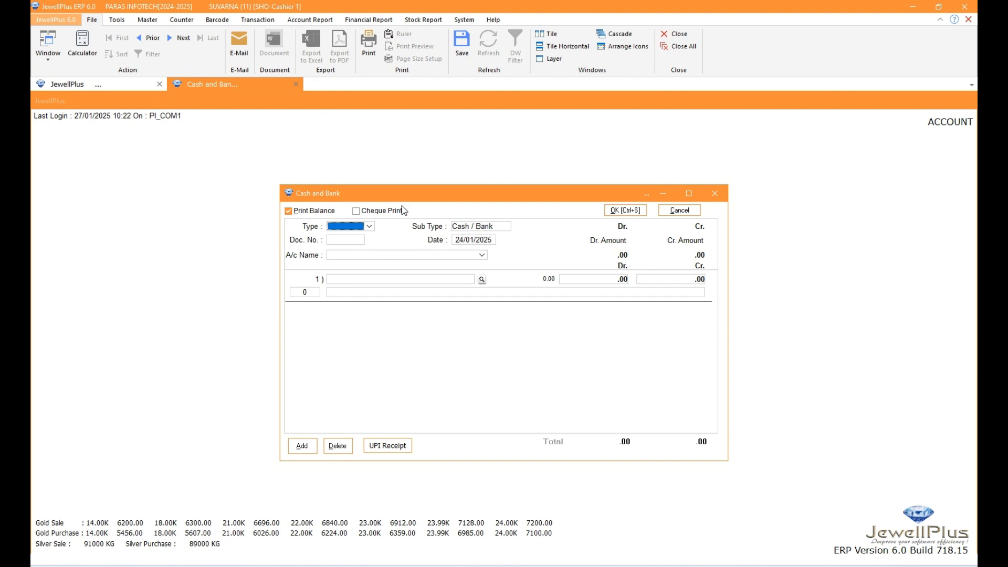
{"action": "left_click", "coordinate": [369, 229]}
{"action": "left_click", "coordinate": [338, 246]}
{"action": "left_click", "coordinate": [497, 227]}
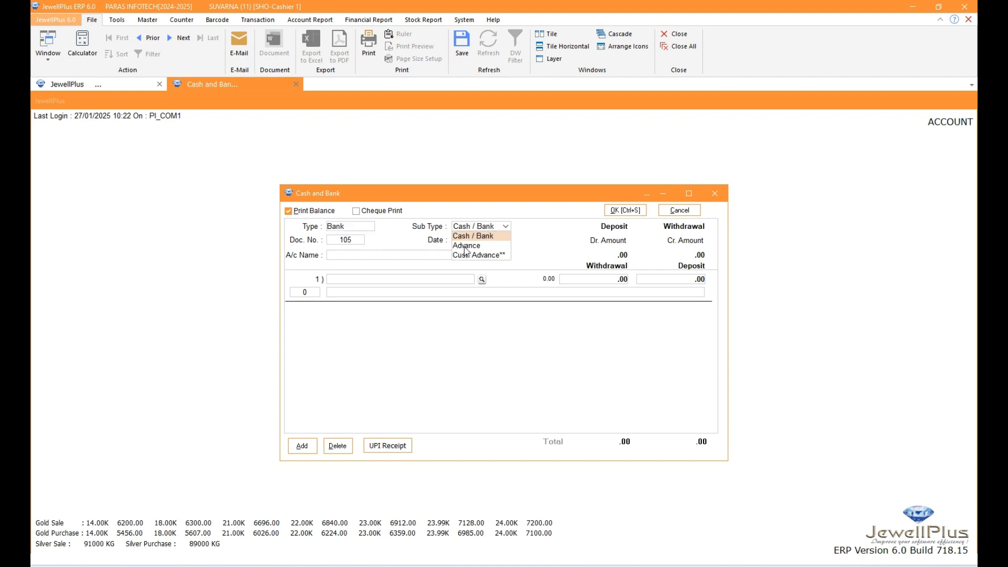
{"action": "left_click", "coordinate": [464, 246]}
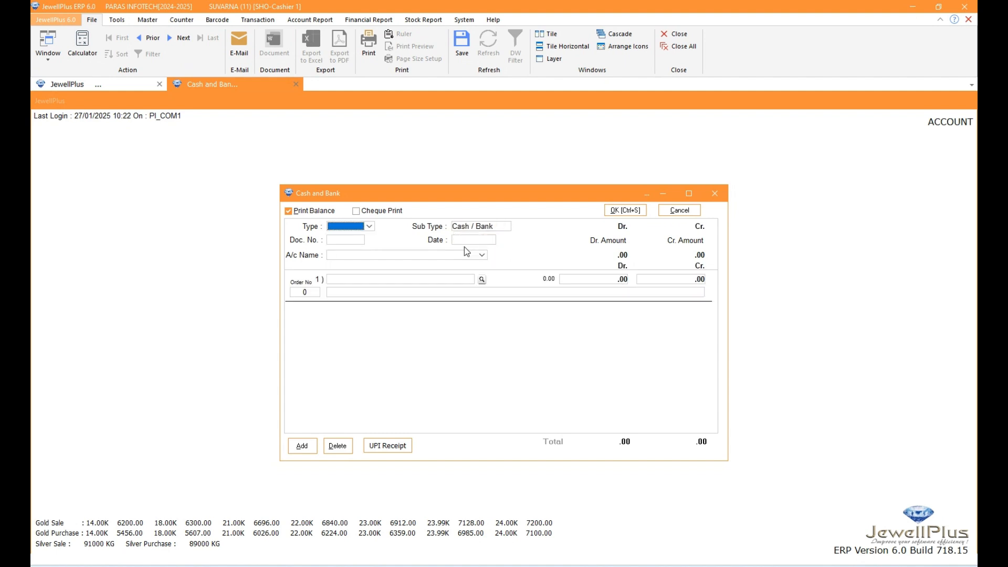
{"action": "left_click", "coordinate": [355, 257]}
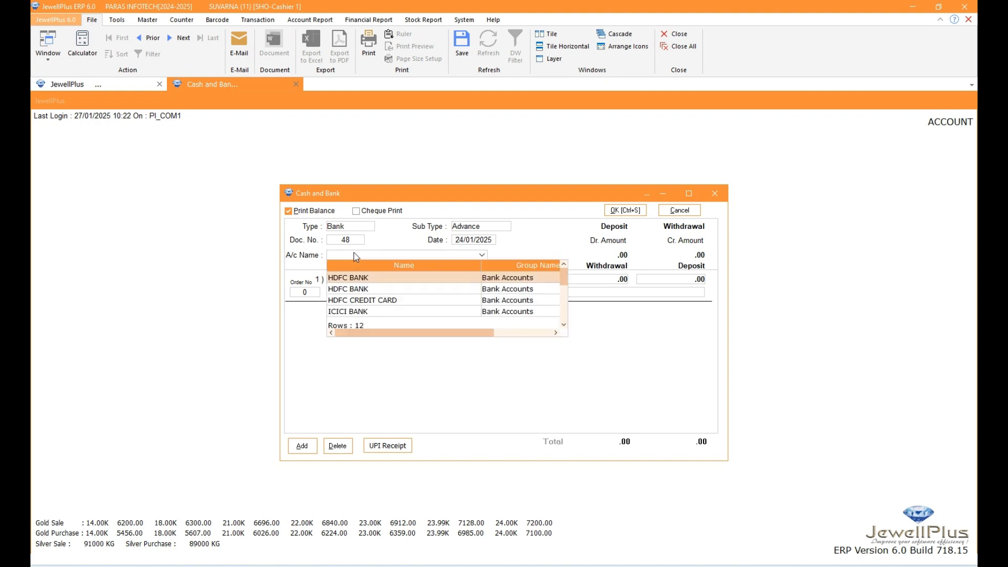
{"action": "left_click", "coordinate": [347, 300]}
Link the advance to the customer's order by entering the order number, and set the deposit amount to 10000
{"action": "left_click", "coordinate": [295, 293]}
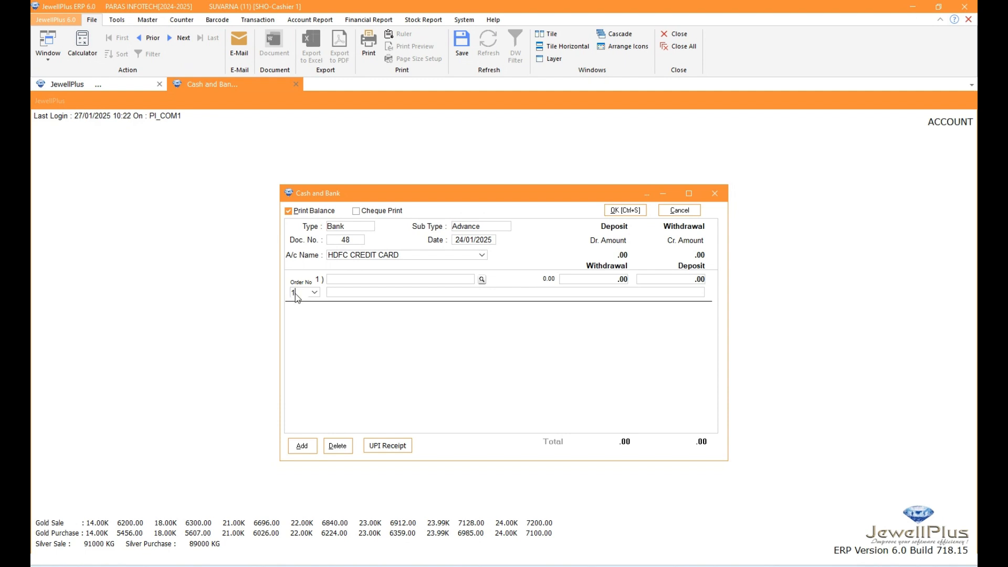
{"action": "type", "text": "1006"}
{"action": "type", "text": "66"}
{"action": "key", "text": "Return"}
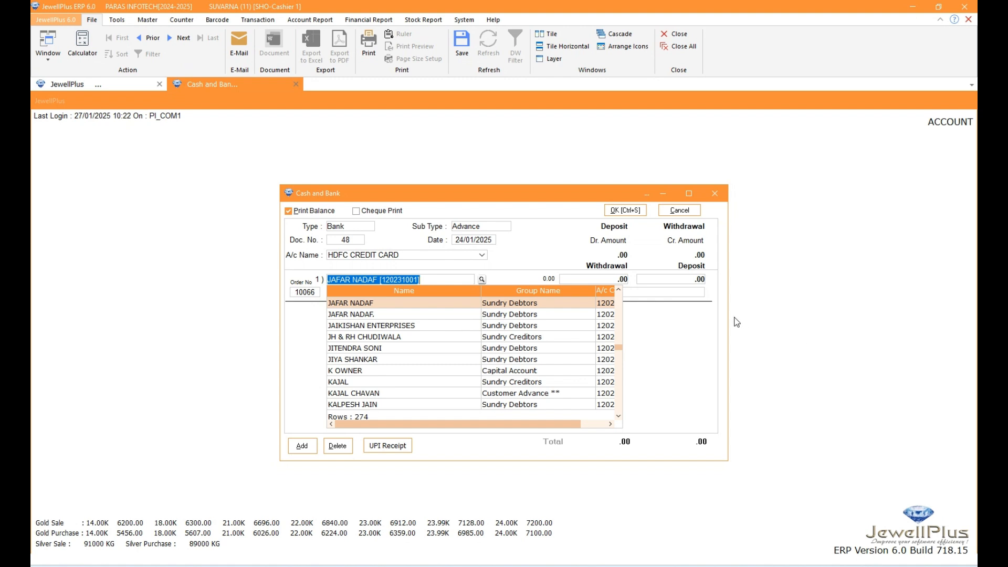
{"action": "left_click", "coordinate": [678, 292]}
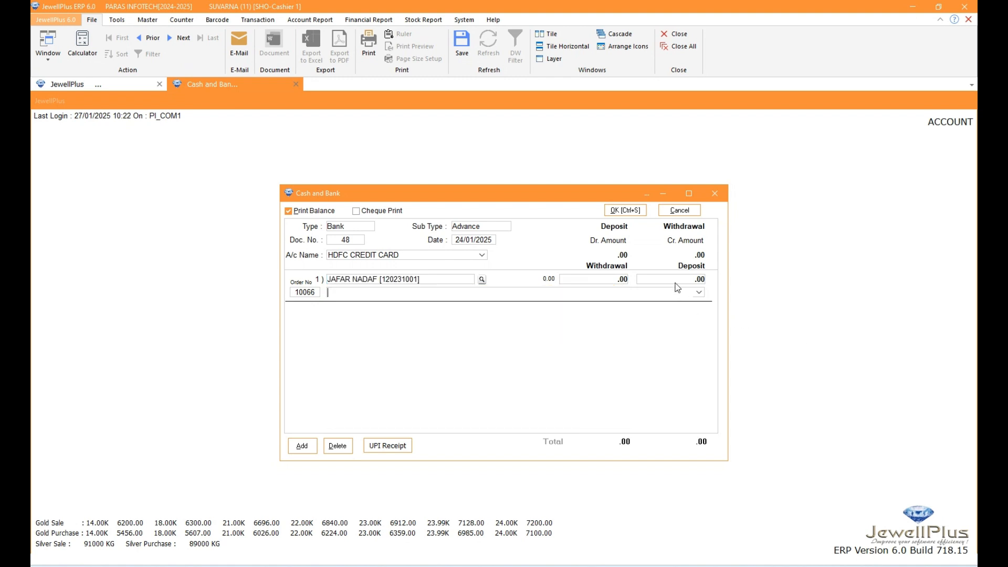
{"action": "left_click", "coordinate": [649, 280]}
{"action": "type", "text": "10000"}
{"action": "key", "text": "Return"}
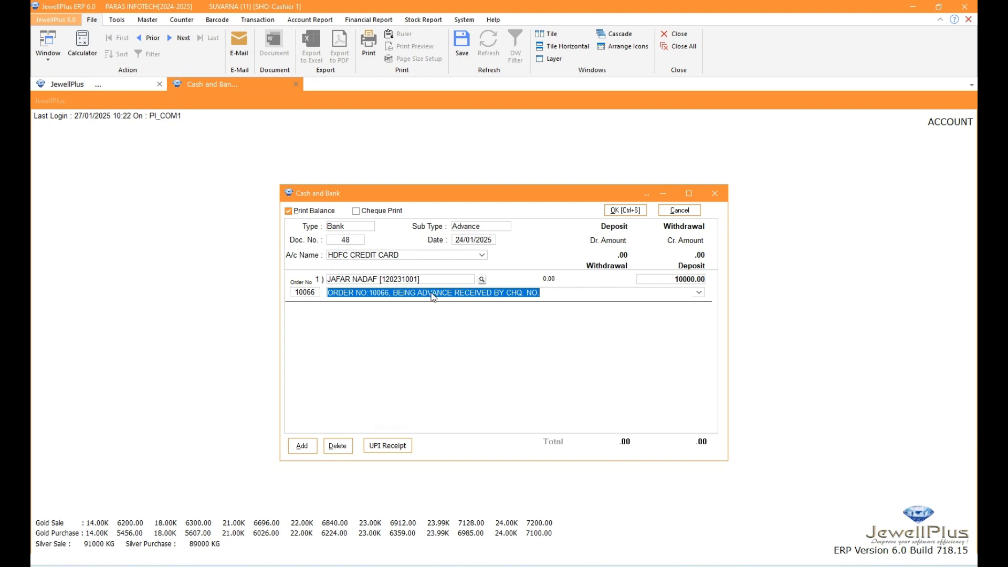
Replace the cheque wording at the end of the advance's narration with "CREDIT CARD-" followed by the card reference number
{"action": "left_click", "coordinate": [546, 292]}
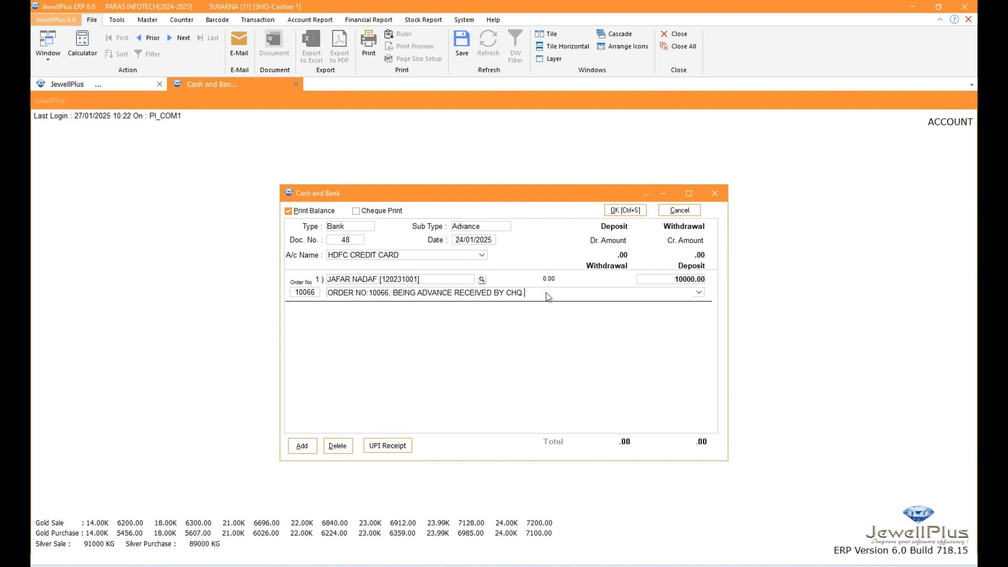
{"action": "key", "text": "BackSpace"}
{"action": "key", "text": "BackSpace"}
Save the bank advance entry without printing the voucher, and close the Cash and Bank form
{"action": "key", "text": "ctrl+s"}
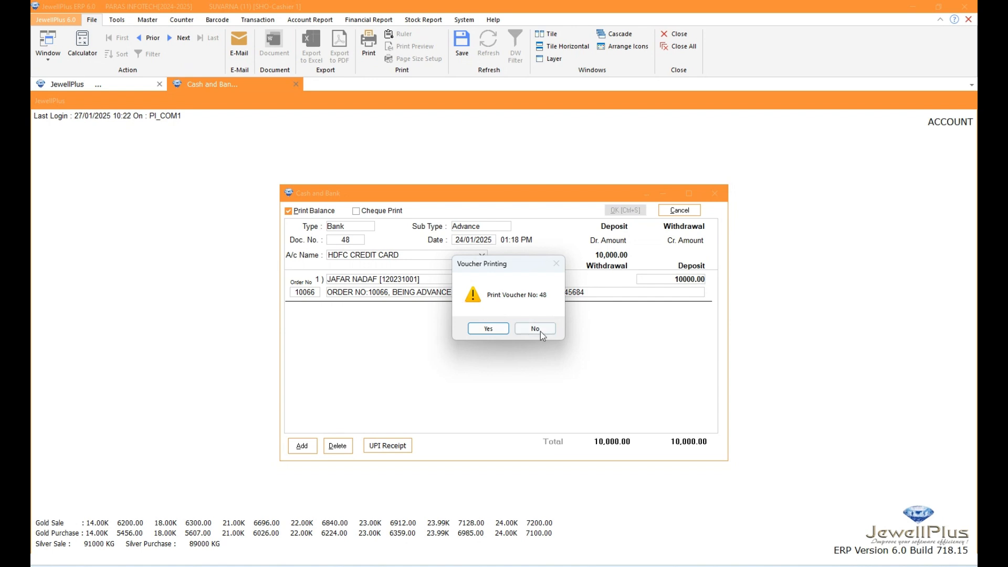
{"action": "left_click", "coordinate": [536, 329]}
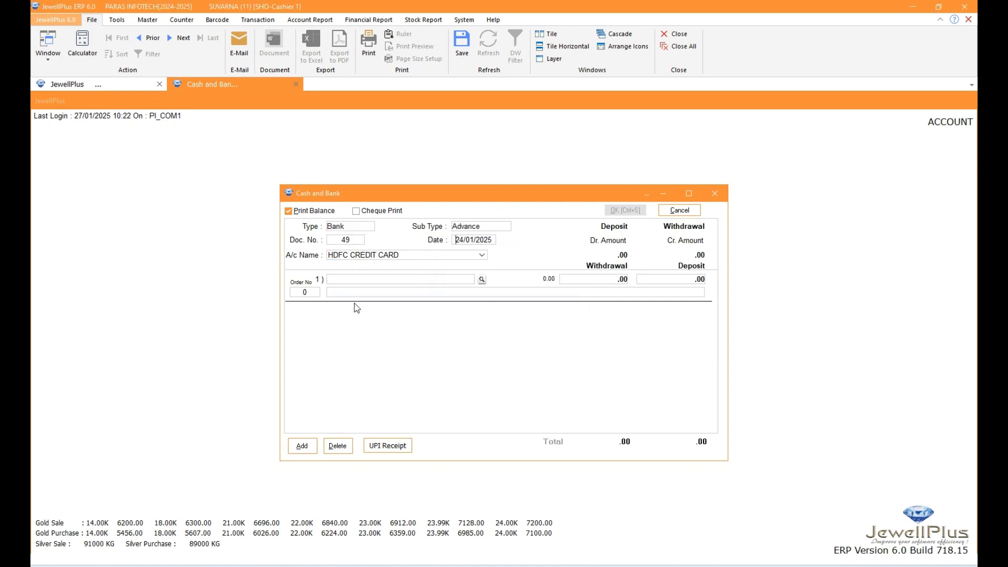
{"action": "left_click", "coordinate": [715, 194]}
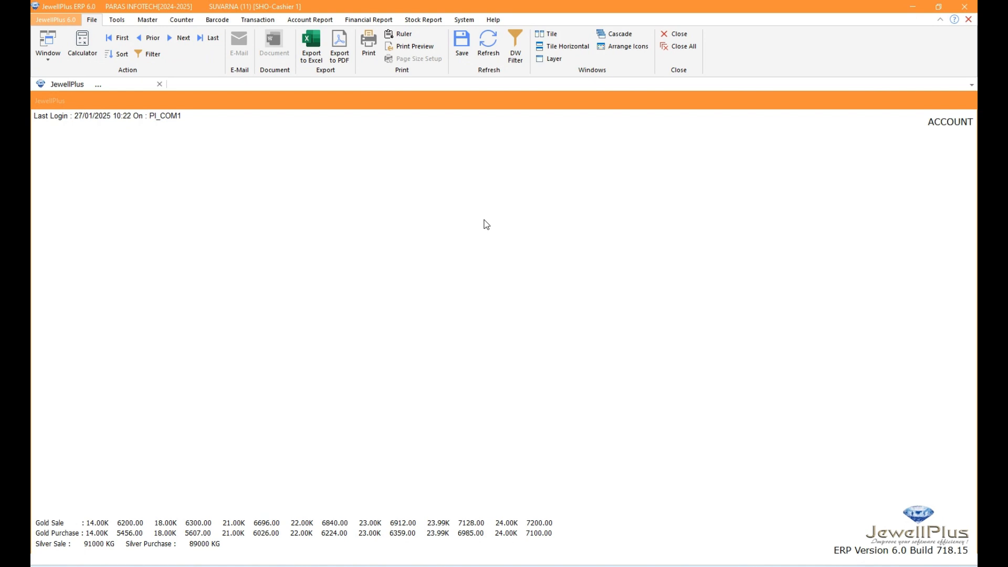
Start a new sale and load the customer's booked order by entering "O" plus the order number as the barcode
{"action": "left_click", "coordinate": [257, 19]}
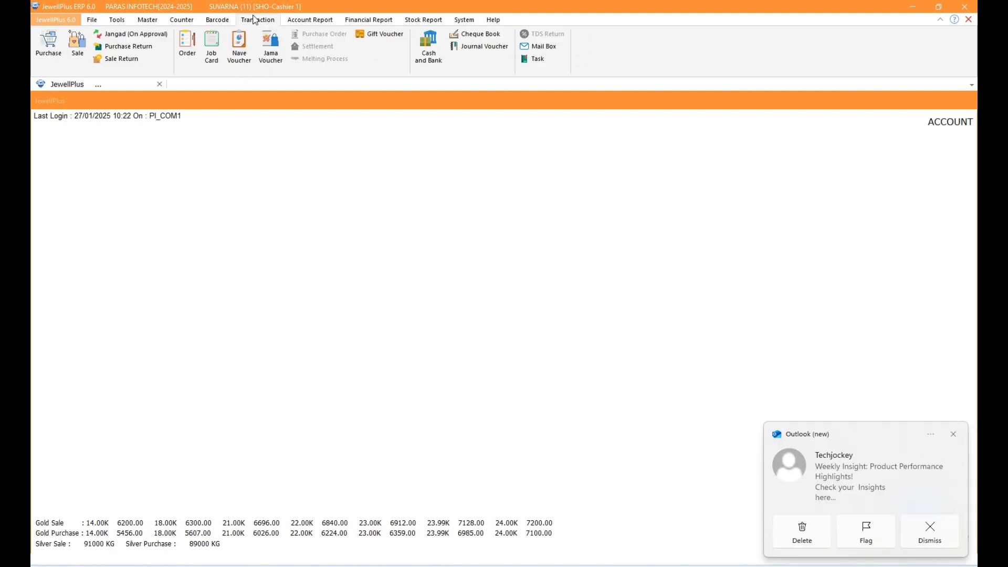
{"action": "left_click", "coordinate": [77, 45]}
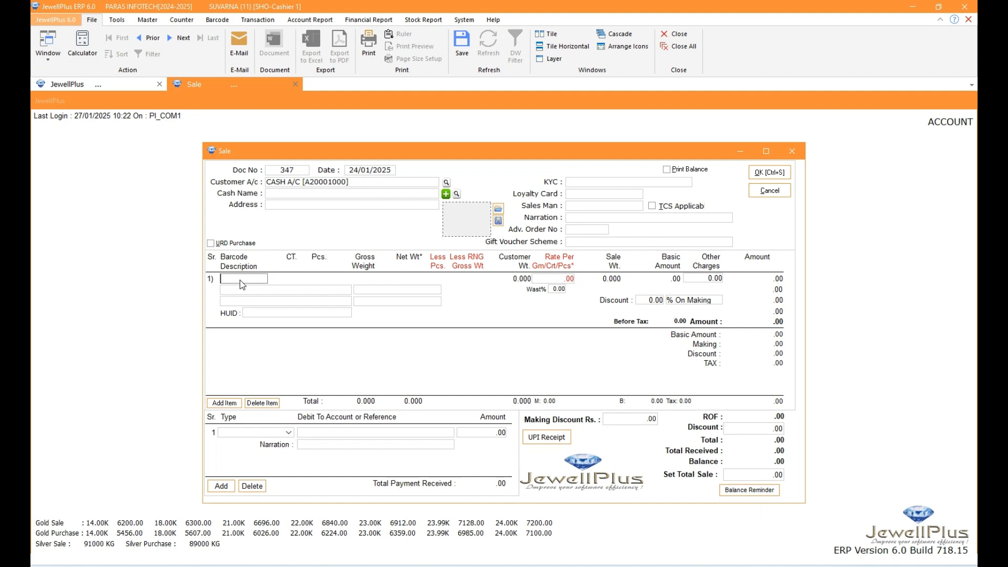
{"action": "type", "text": "O100"}
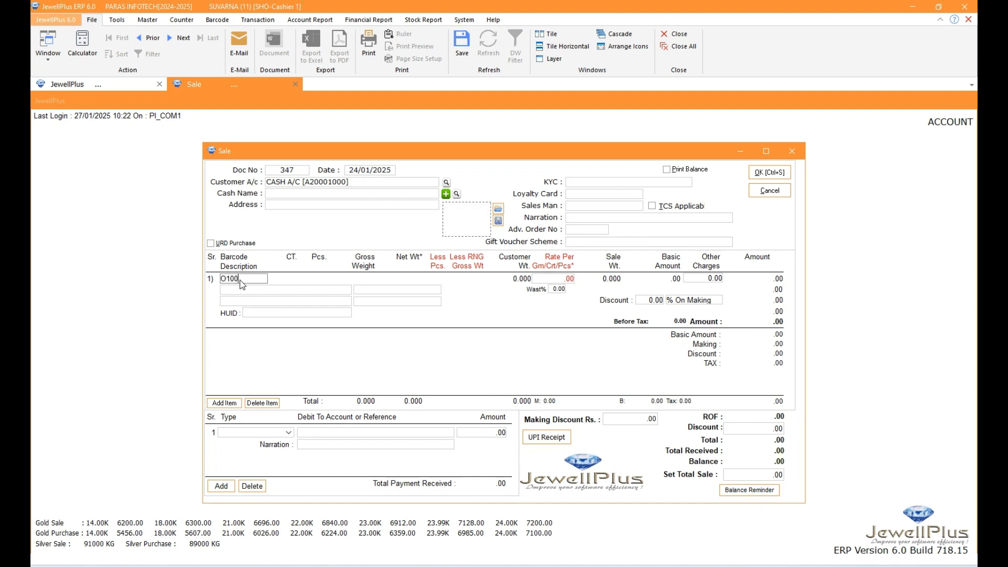
{"action": "type", "text": "66"}
{"action": "key", "text": "Return"}
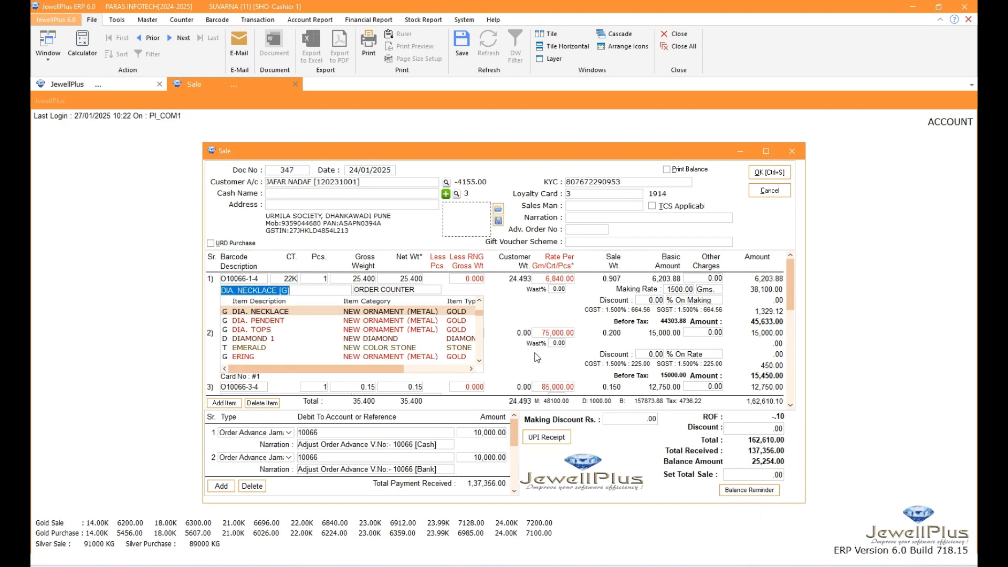
{"action": "key", "text": "Return"}
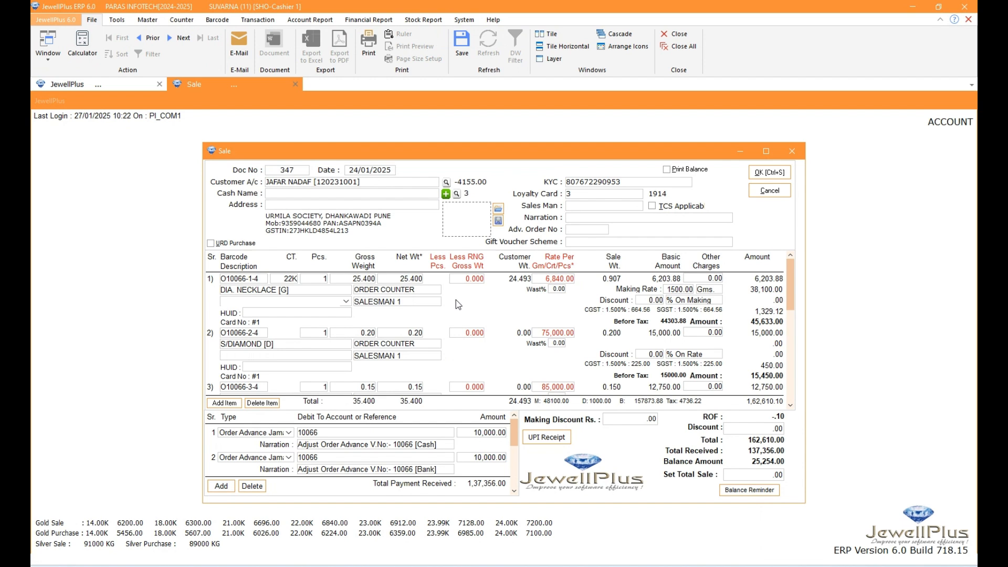
Examine the sale's last item, the adjusted order advances including the credit card advance, and the balance amount
{"action": "scroll", "coordinate": [455, 301], "scroll_direction": "down", "scroll_amount": 2}
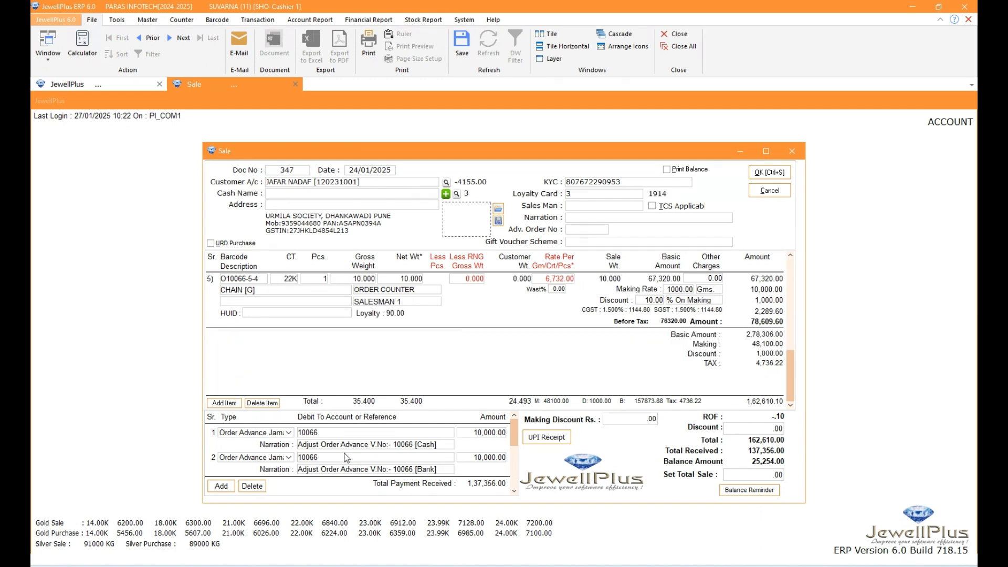
{"action": "scroll", "coordinate": [347, 457], "scroll_direction": "down", "scroll_amount": 3}
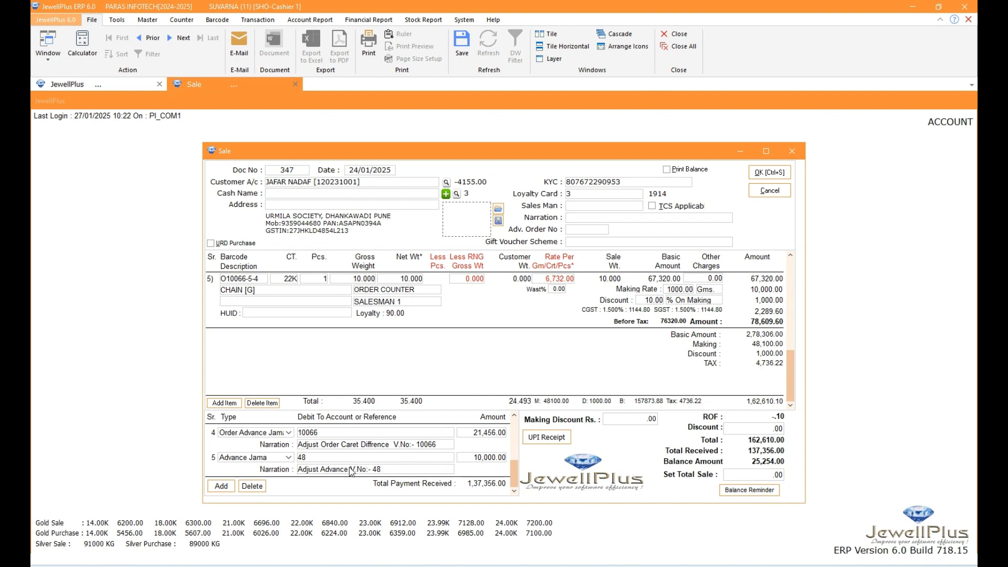
{"action": "left_click", "coordinate": [468, 458]}
{"action": "left_click", "coordinate": [467, 458]}
{"action": "left_click", "coordinate": [744, 461]}
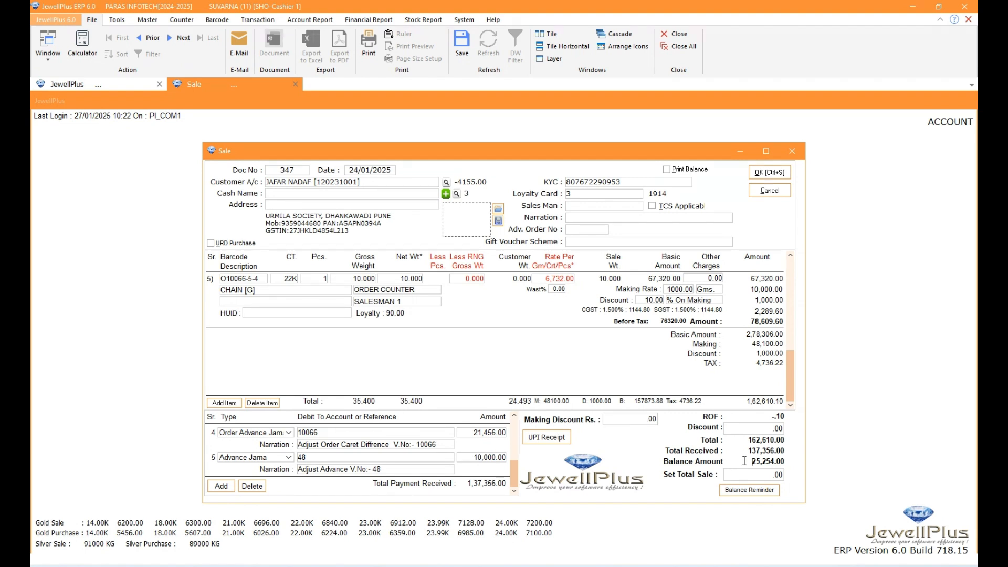